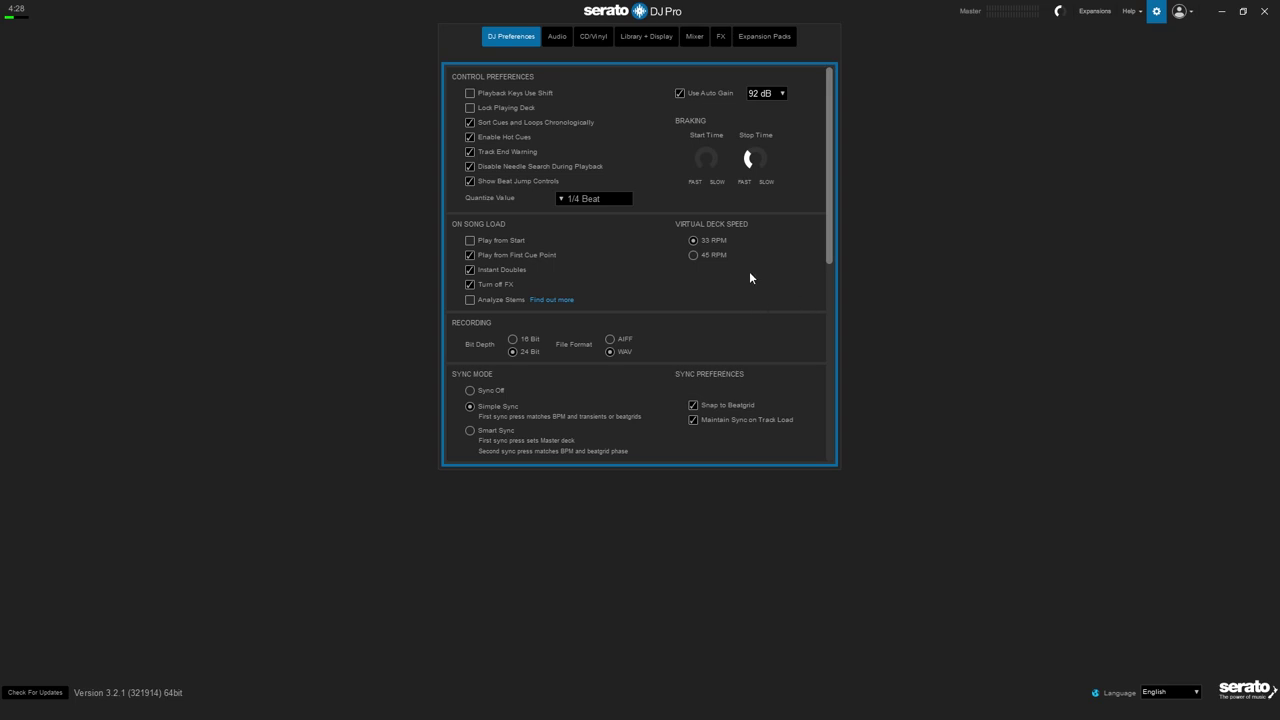
Review the USB buffer size and audio output settings, and try the Enable Hot Cues control preference.
{"action": "left_click", "coordinate": [559, 37]}
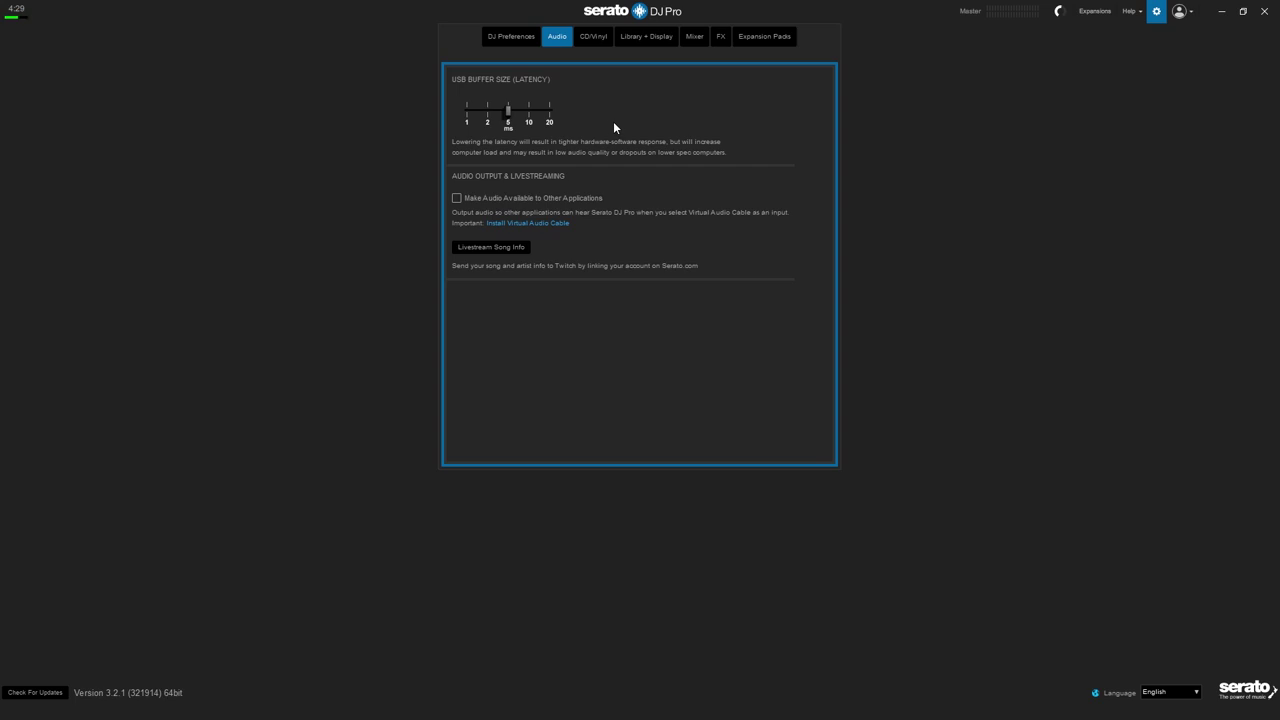
{"action": "left_click", "coordinate": [492, 40]}
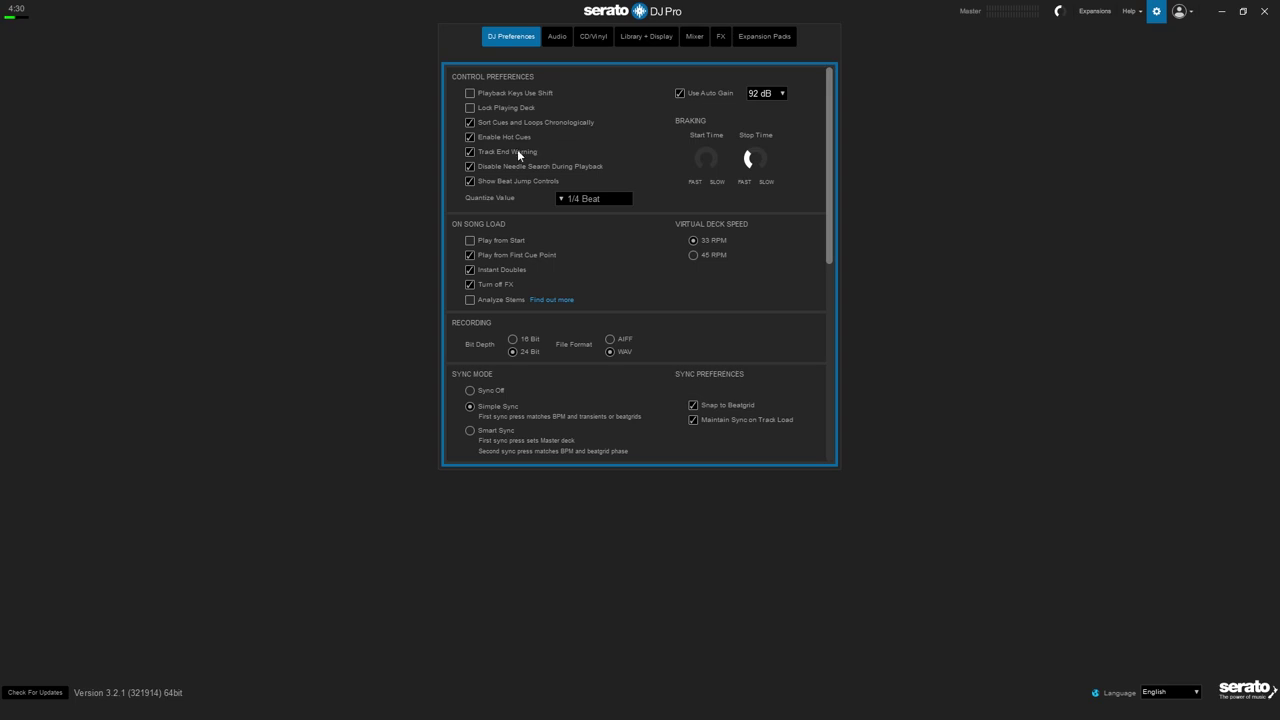
{"action": "left_click", "coordinate": [469, 138]}
{"action": "left_click", "coordinate": [1155, 13]}
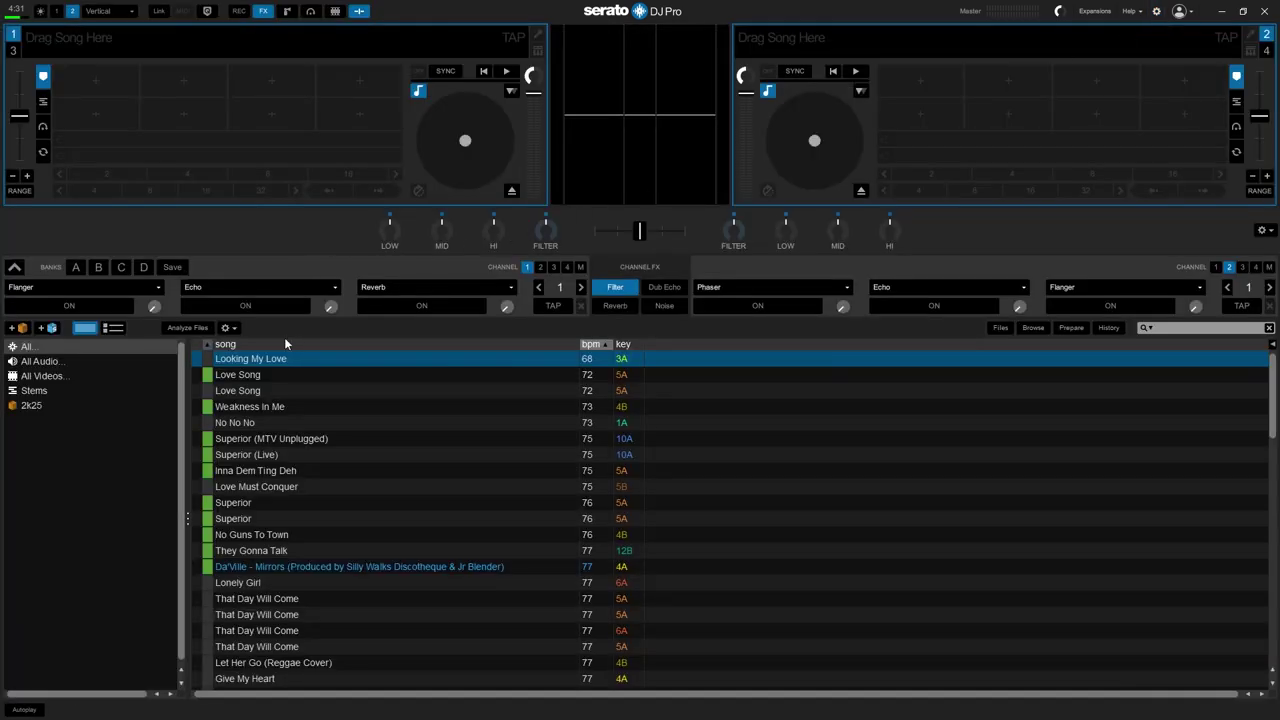
Load "Da'Ville - Mirrors" onto deck 1 and beat jump forward by 16 beats.
{"action": "left_click_drag", "start_coordinate": [281, 571], "coordinate": [610, 130]}
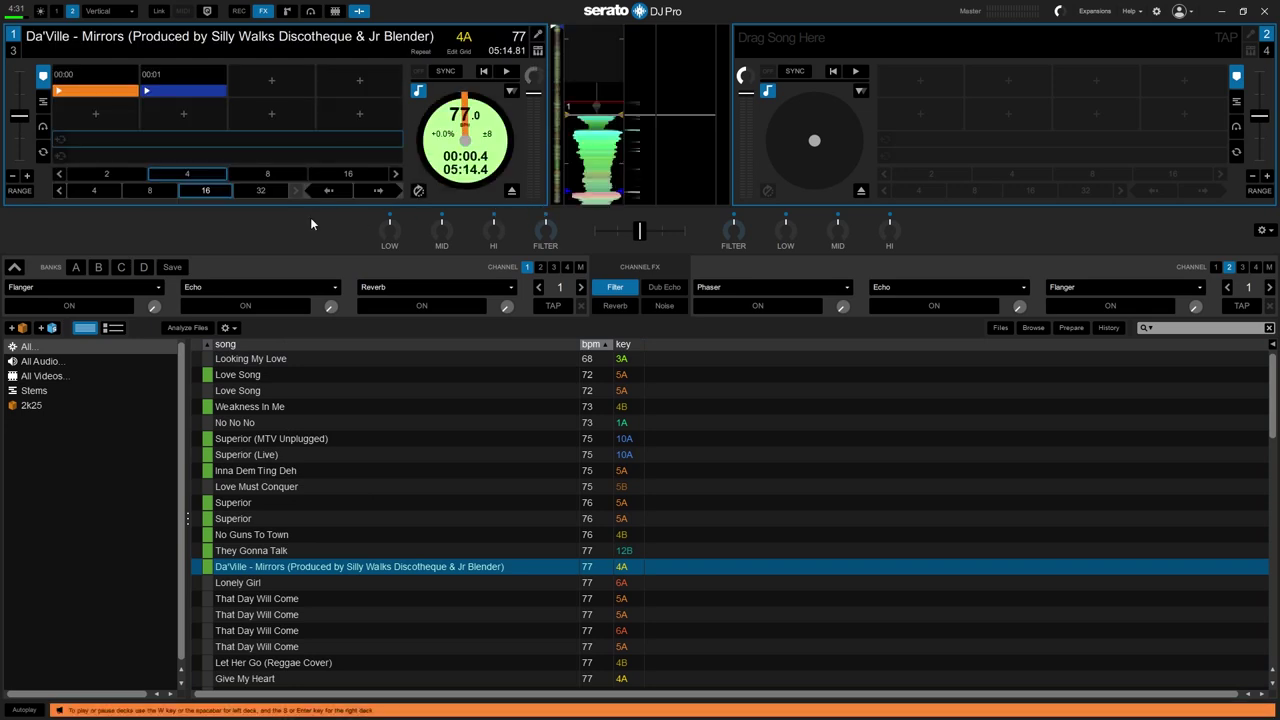
{"action": "left_click", "coordinate": [191, 196]}
{"action": "left_click", "coordinate": [376, 190]}
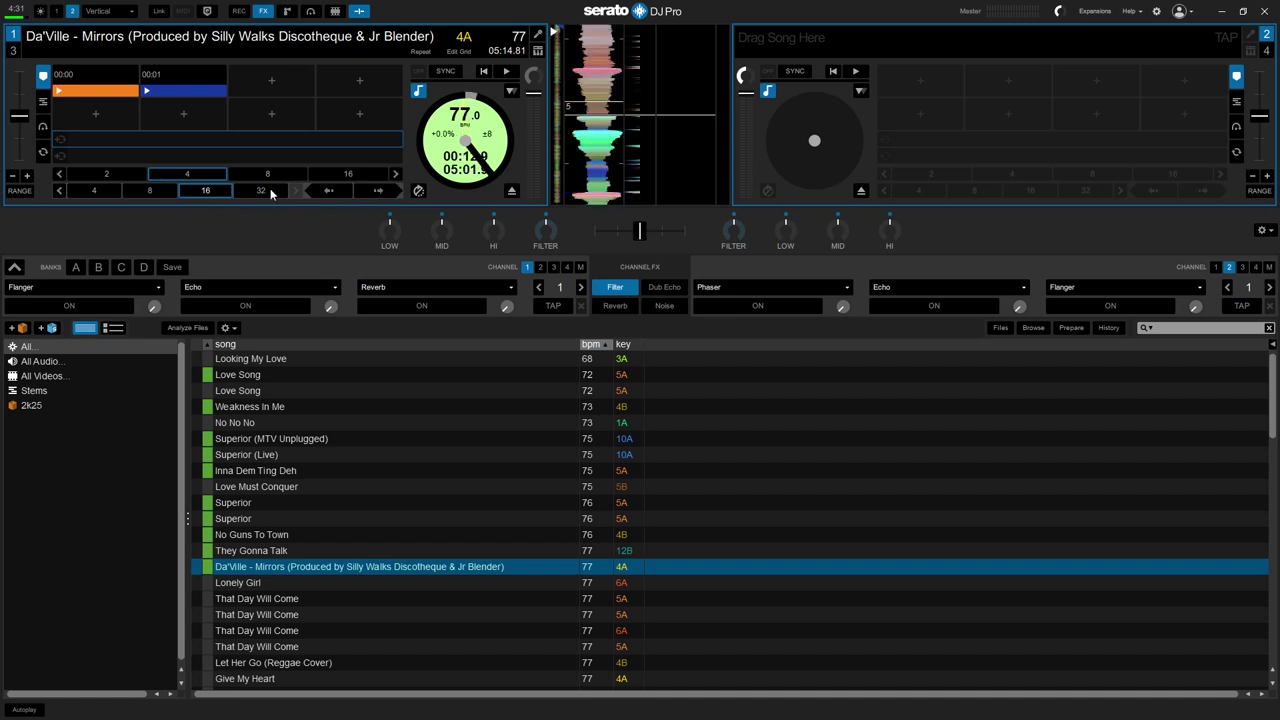
Set deck 1's beat jump size to 32 beats and jump forward and back through the track twice.
{"action": "left_click", "coordinate": [376, 190], "text": "shift"}
{"action": "left_click", "coordinate": [373, 195]}
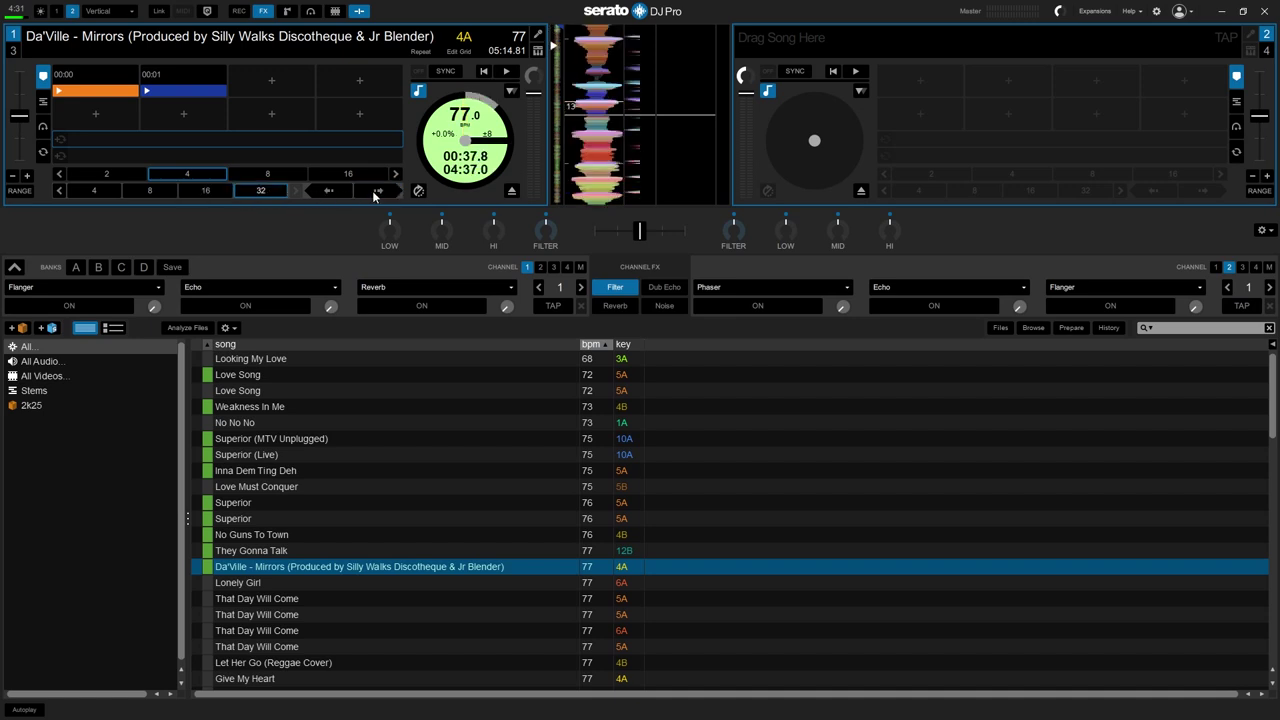
{"action": "left_click", "coordinate": [328, 192]}
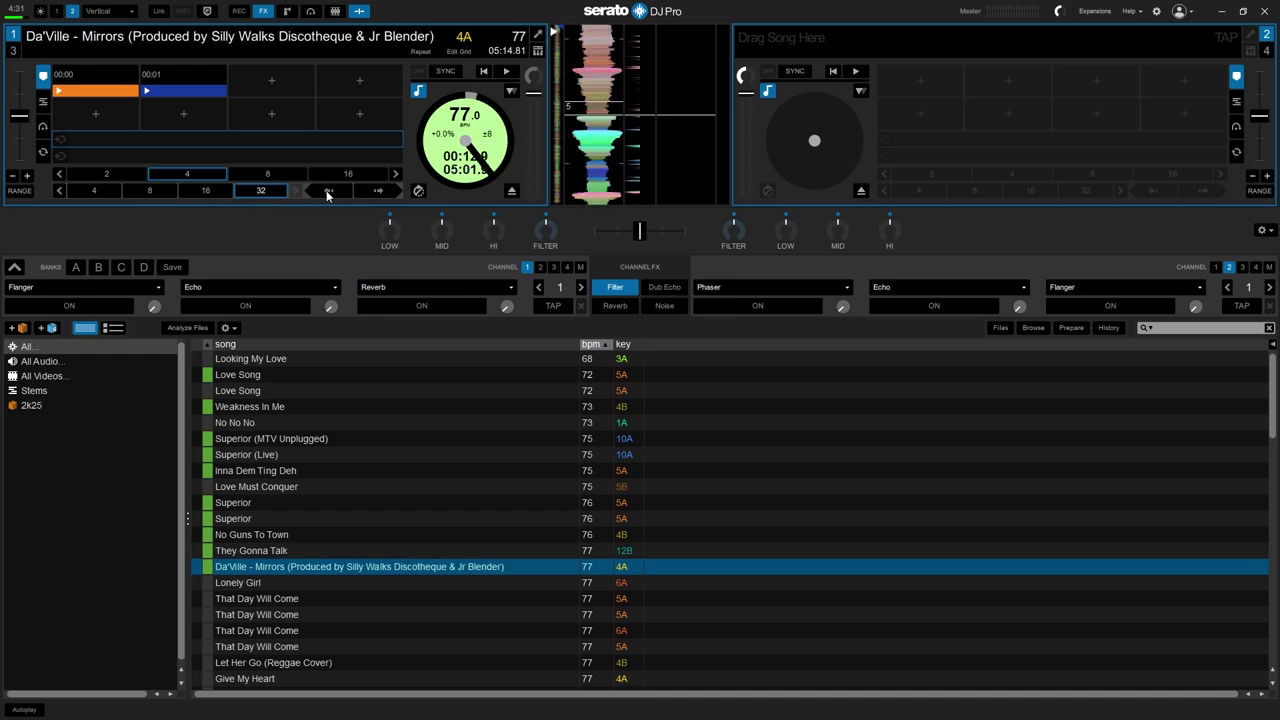
{"action": "left_click", "coordinate": [368, 190]}
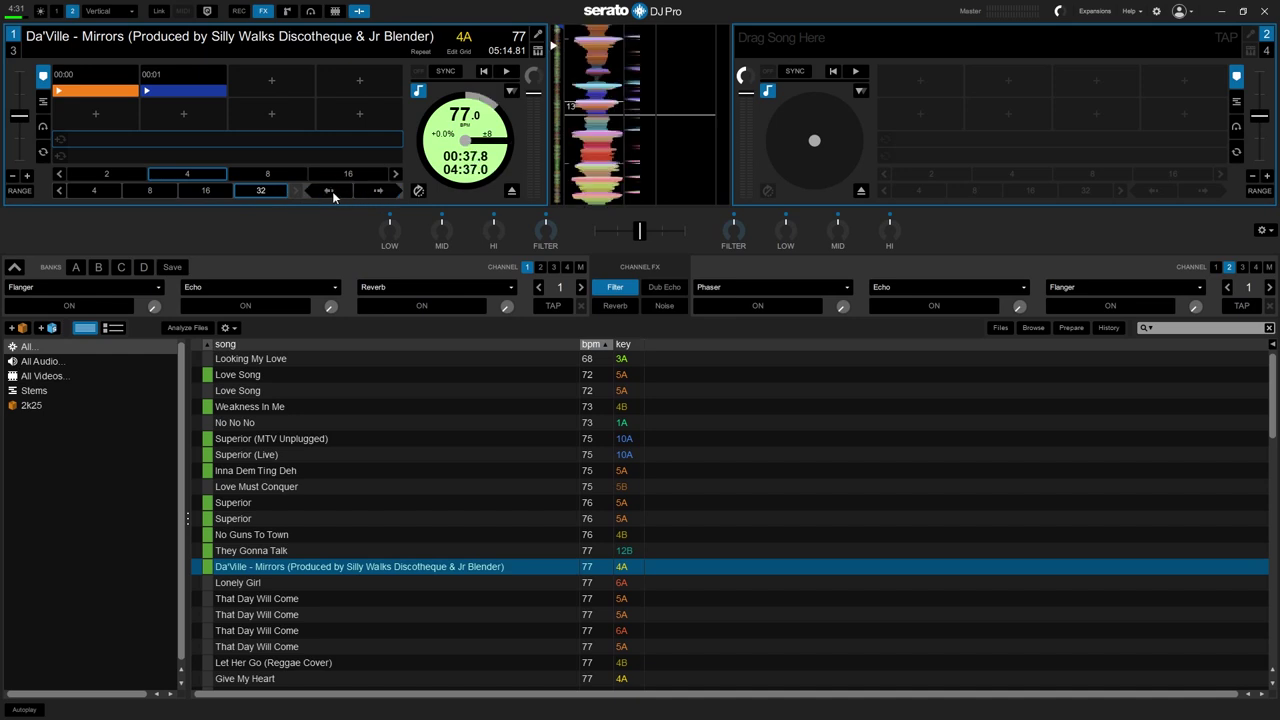
{"action": "left_click", "coordinate": [332, 191]}
Look through the Quantize Value choices in the DJ preferences, keeping 1/4 Beat, and return to the decks.
{"action": "left_click", "coordinate": [1156, 11]}
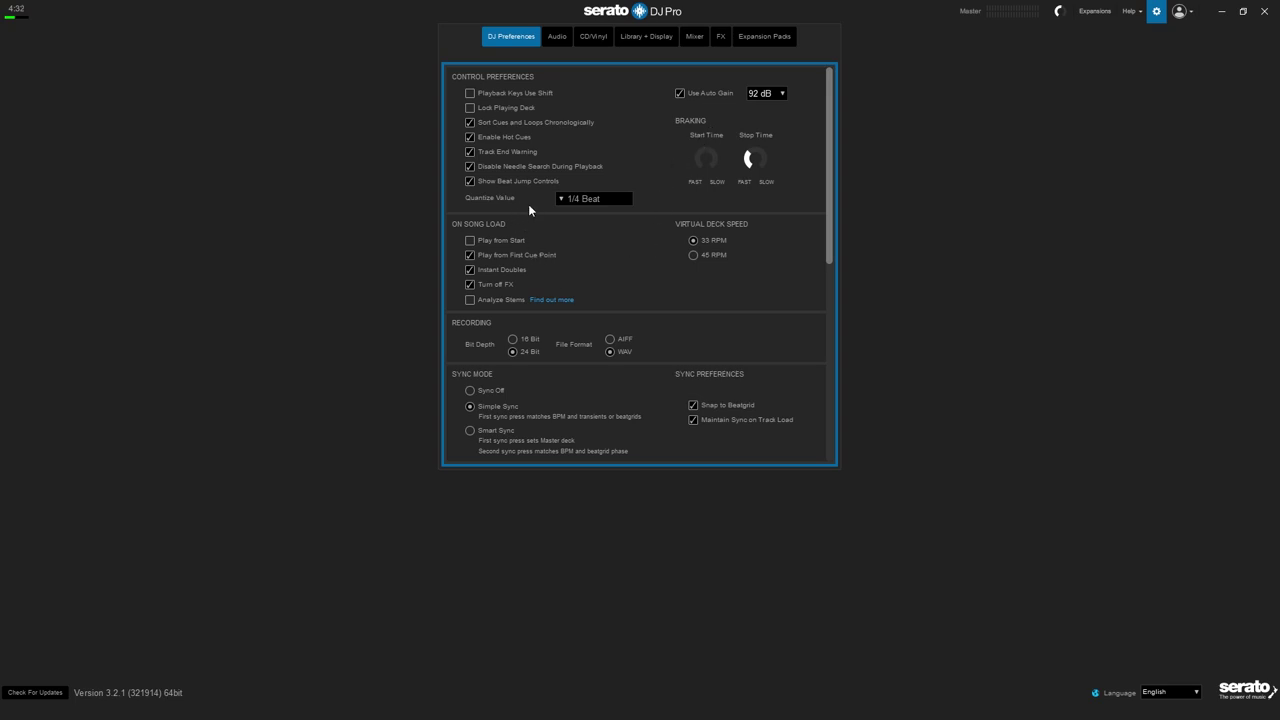
{"action": "left_click", "coordinate": [566, 201]}
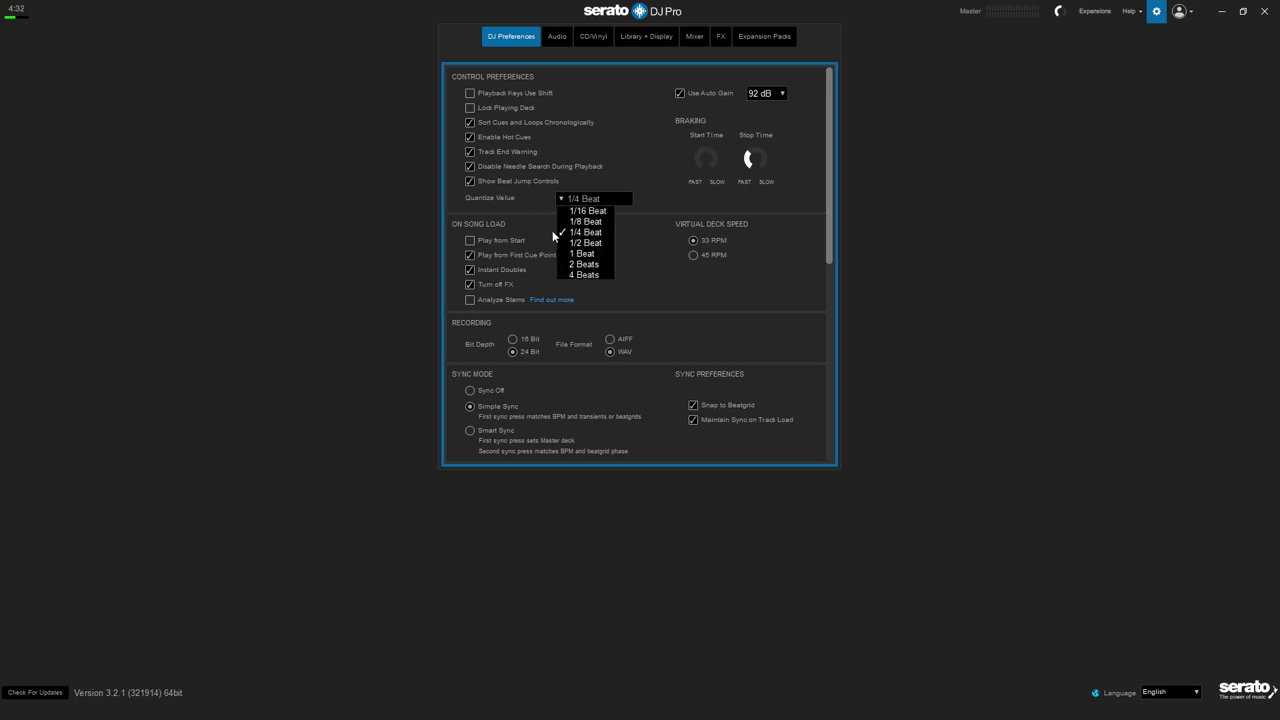
{"action": "left_click", "coordinate": [604, 233]}
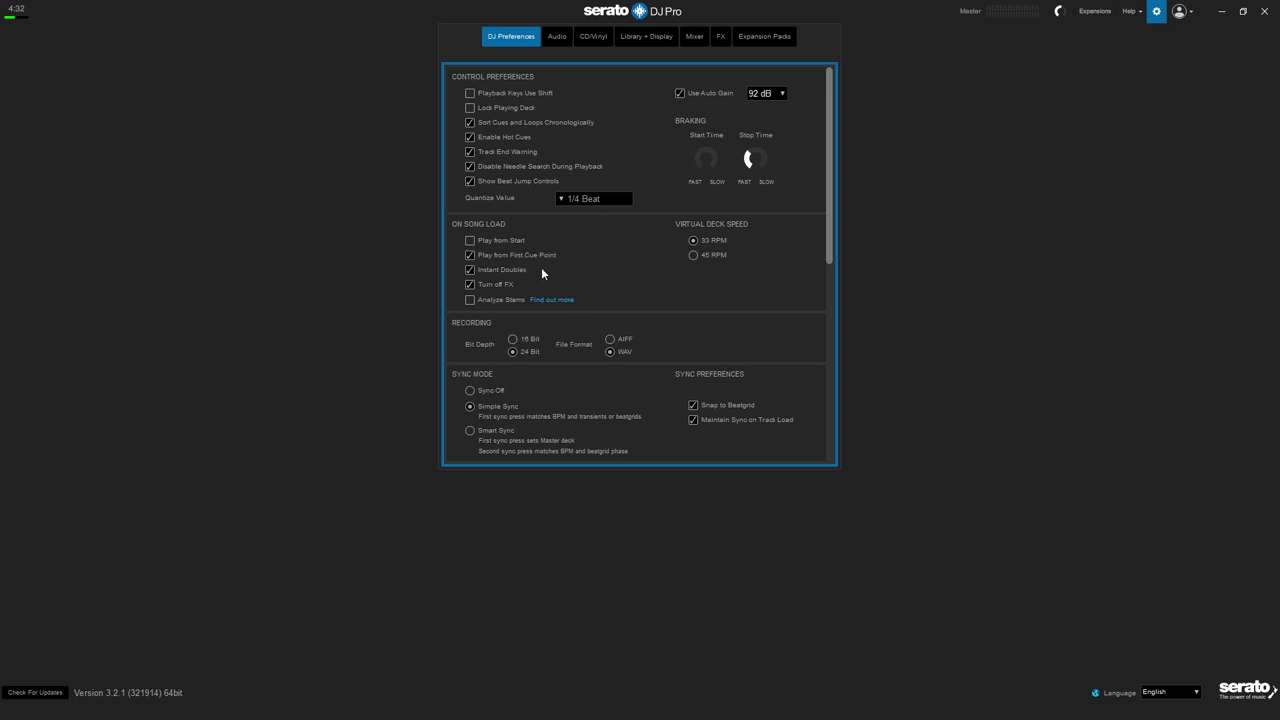
{"action": "left_click", "coordinate": [1156, 11]}
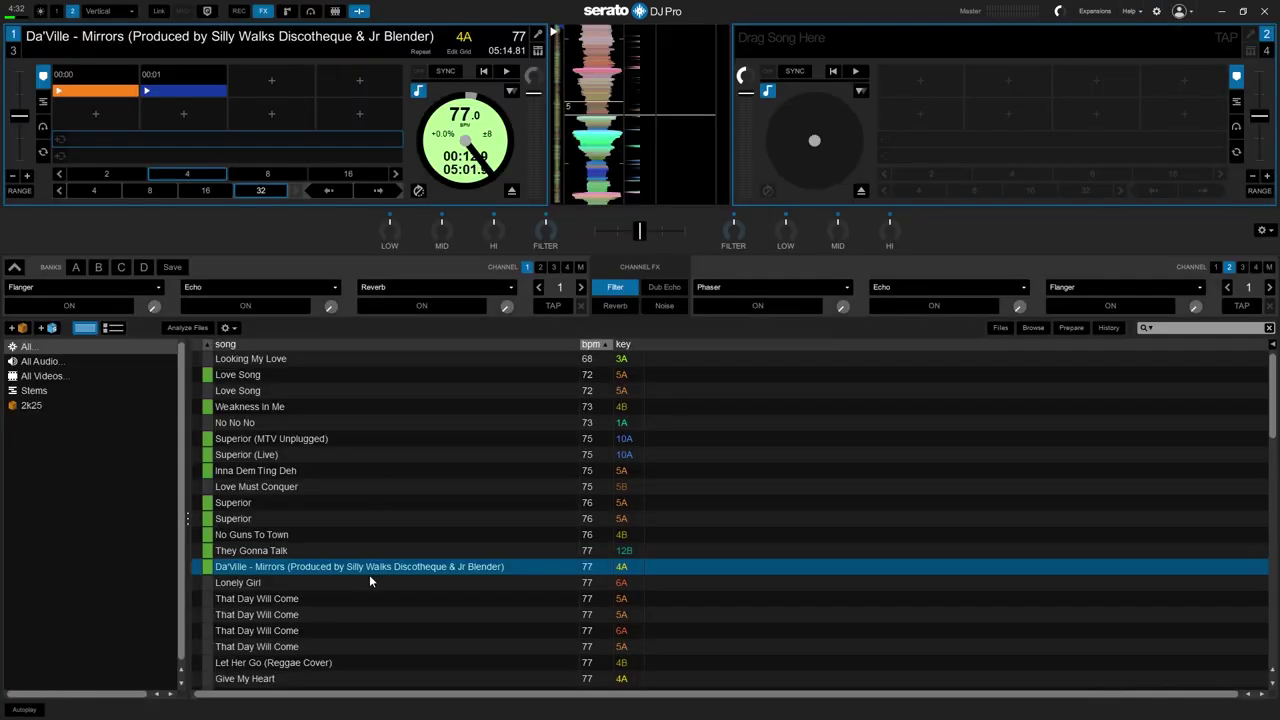
Load the same "Da'Ville - Mirrors" track onto deck 2 and trigger its first hot cue.
{"action": "left_click_drag", "start_coordinate": [369, 574], "coordinate": [830, 145]}
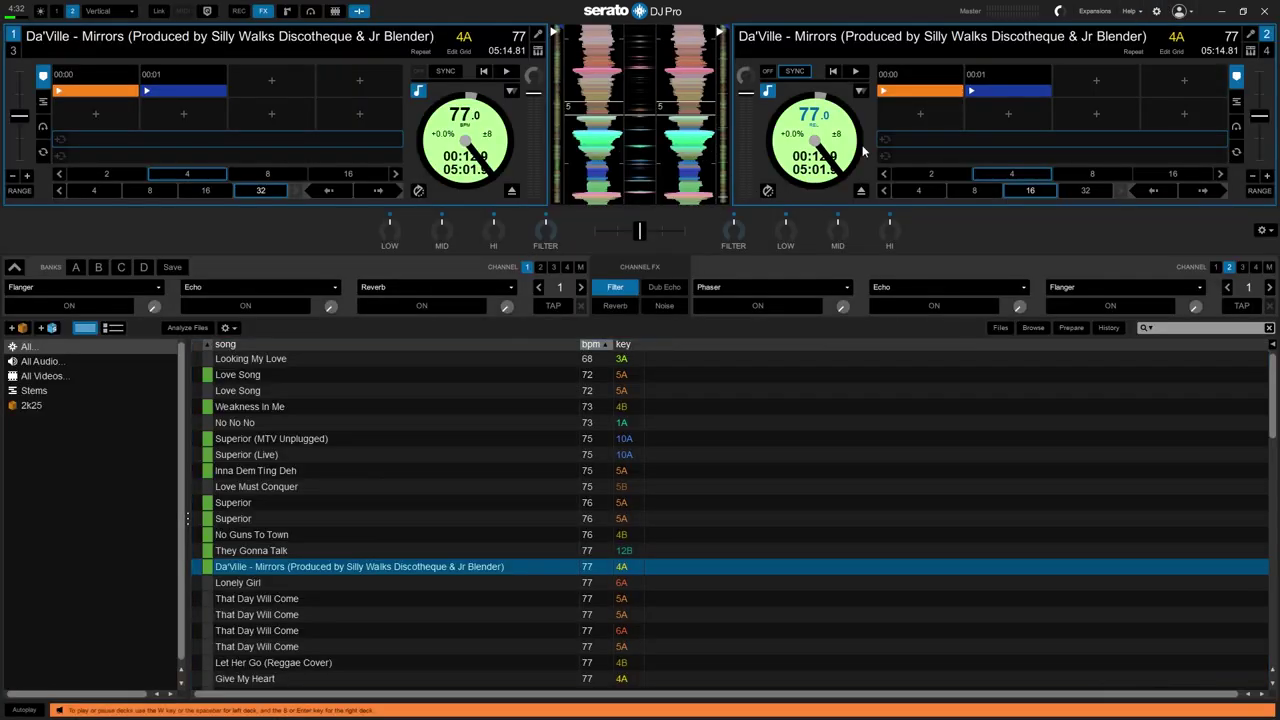
{"action": "left_click", "coordinate": [898, 93]}
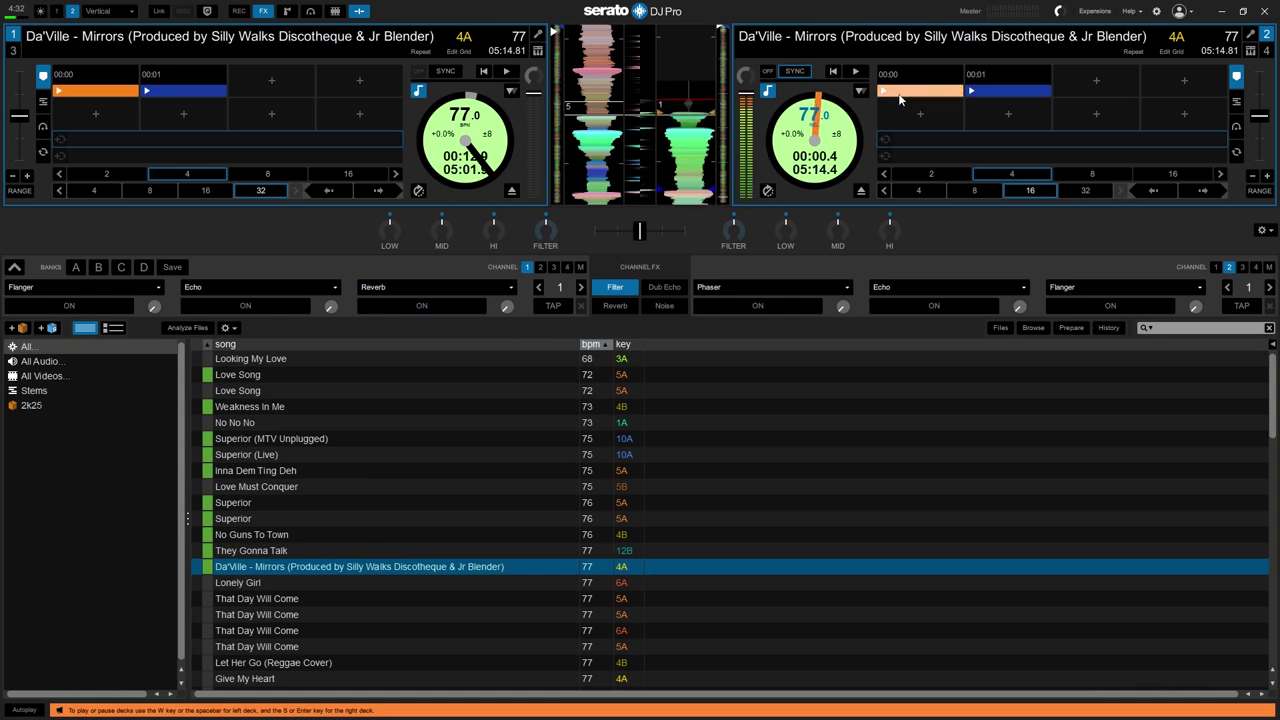
Toggle the Turn off FX and Analyze Stems song-load options in the DJ preferences and restore both.
{"action": "left_click", "coordinate": [1156, 11]}
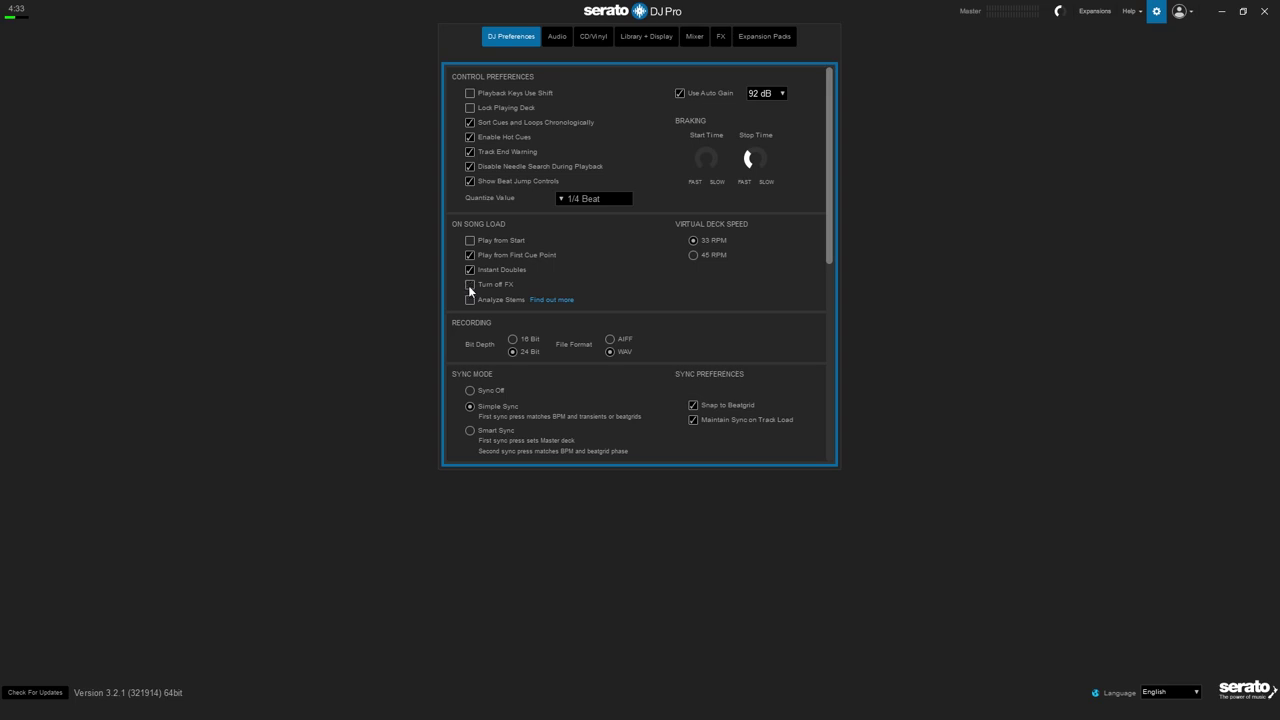
{"action": "left_click", "coordinate": [469, 285]}
{"action": "left_click", "coordinate": [470, 300]}
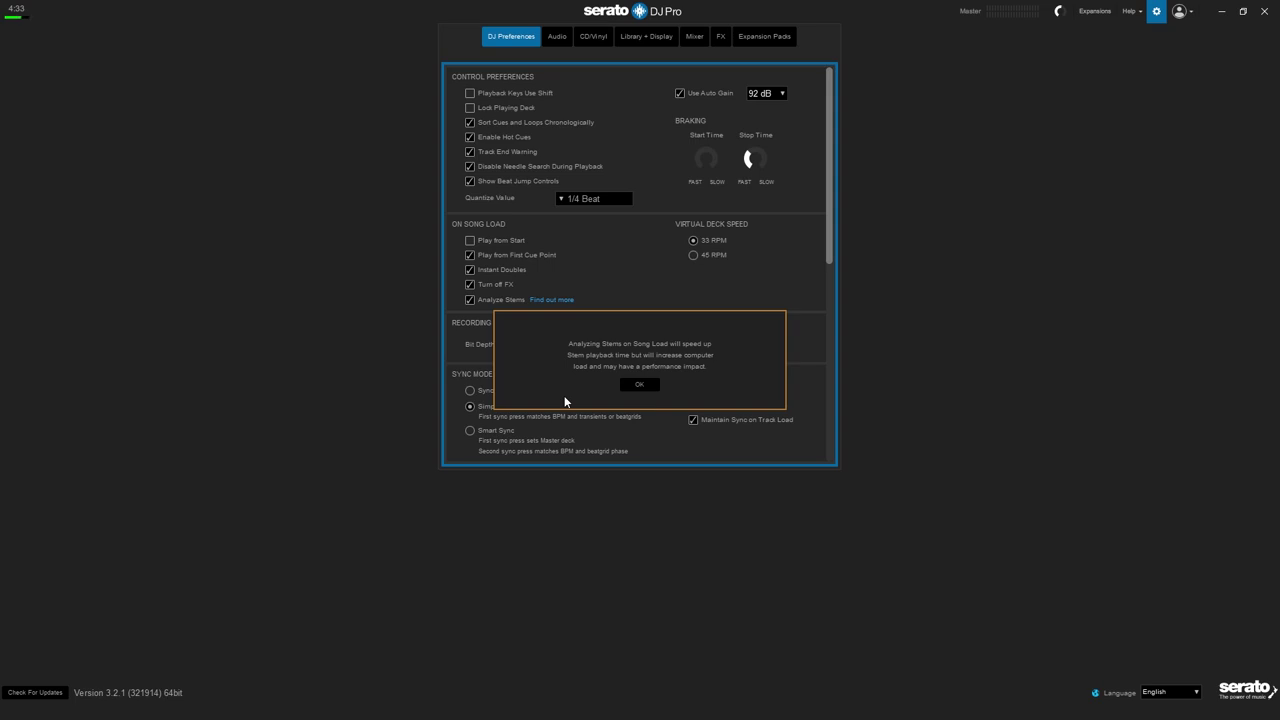
{"action": "left_click", "coordinate": [636, 386]}
{"action": "left_click", "coordinate": [470, 300]}
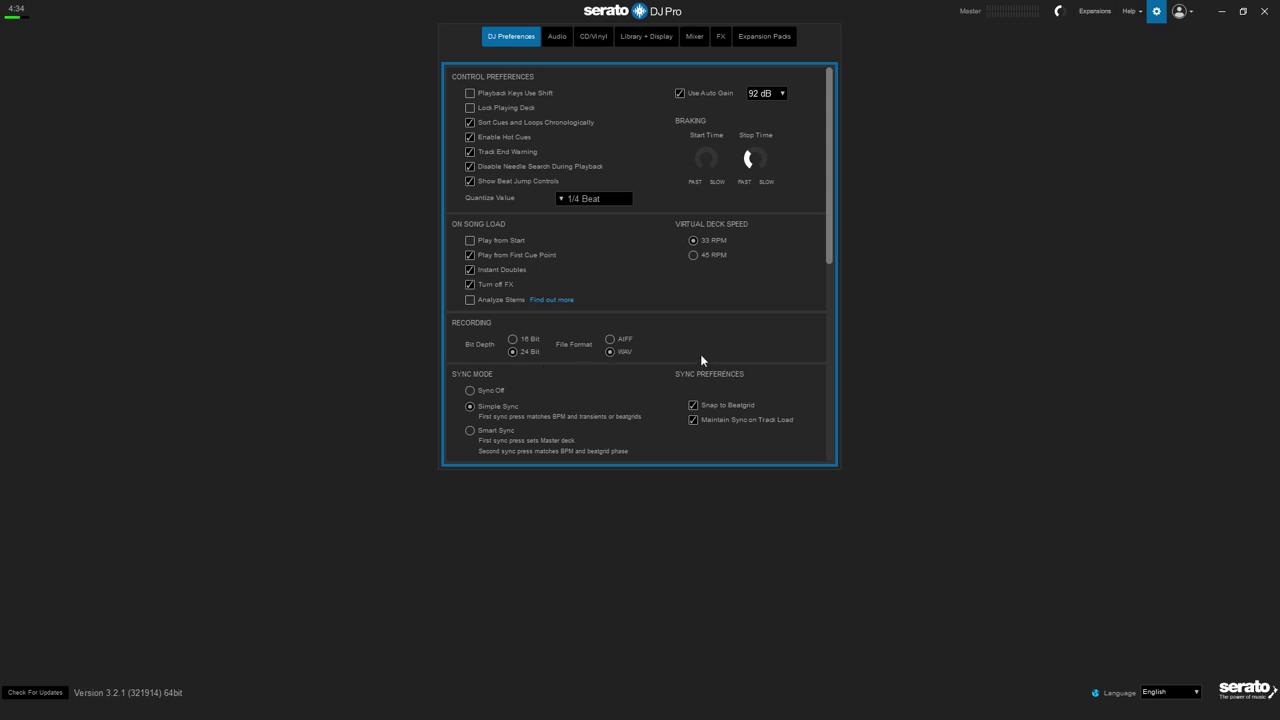
Review the recording and sync preferences and the Audio, CD/Vinyl and Library + Display settings.
{"action": "scroll", "coordinate": [700, 350], "scroll_direction": "down", "scroll_amount": 1}
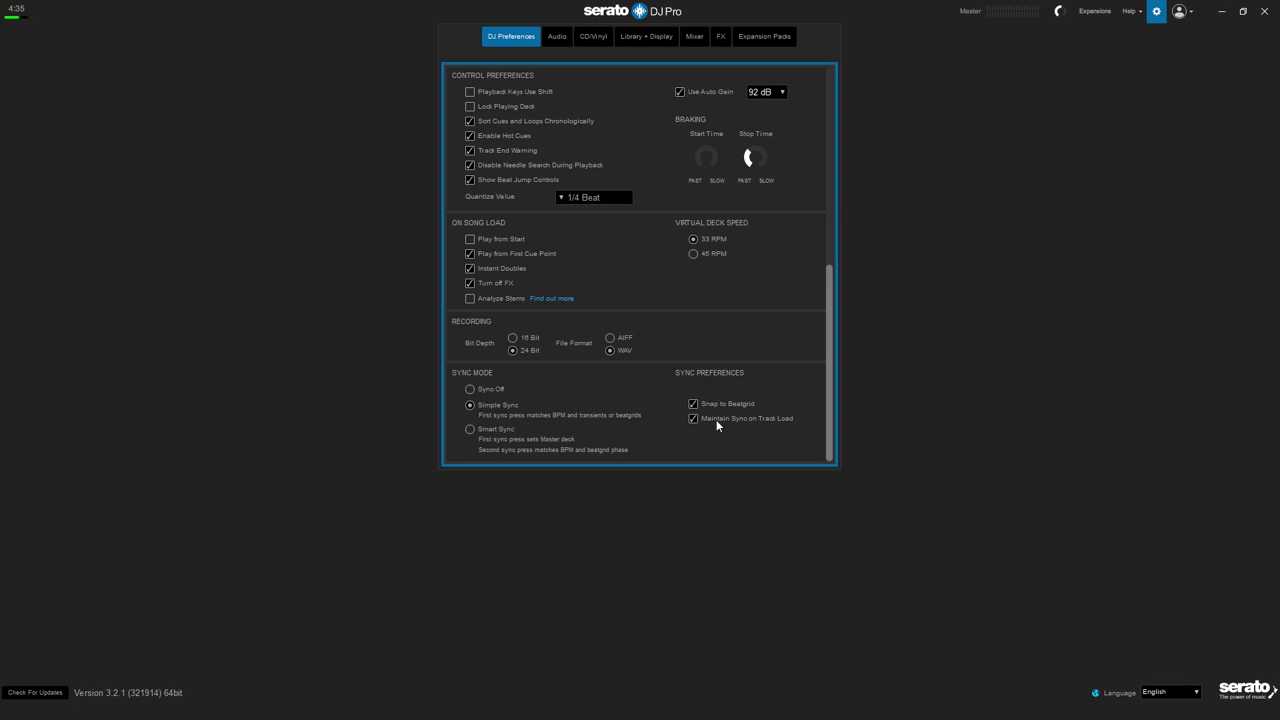
{"action": "left_click", "coordinate": [558, 40]}
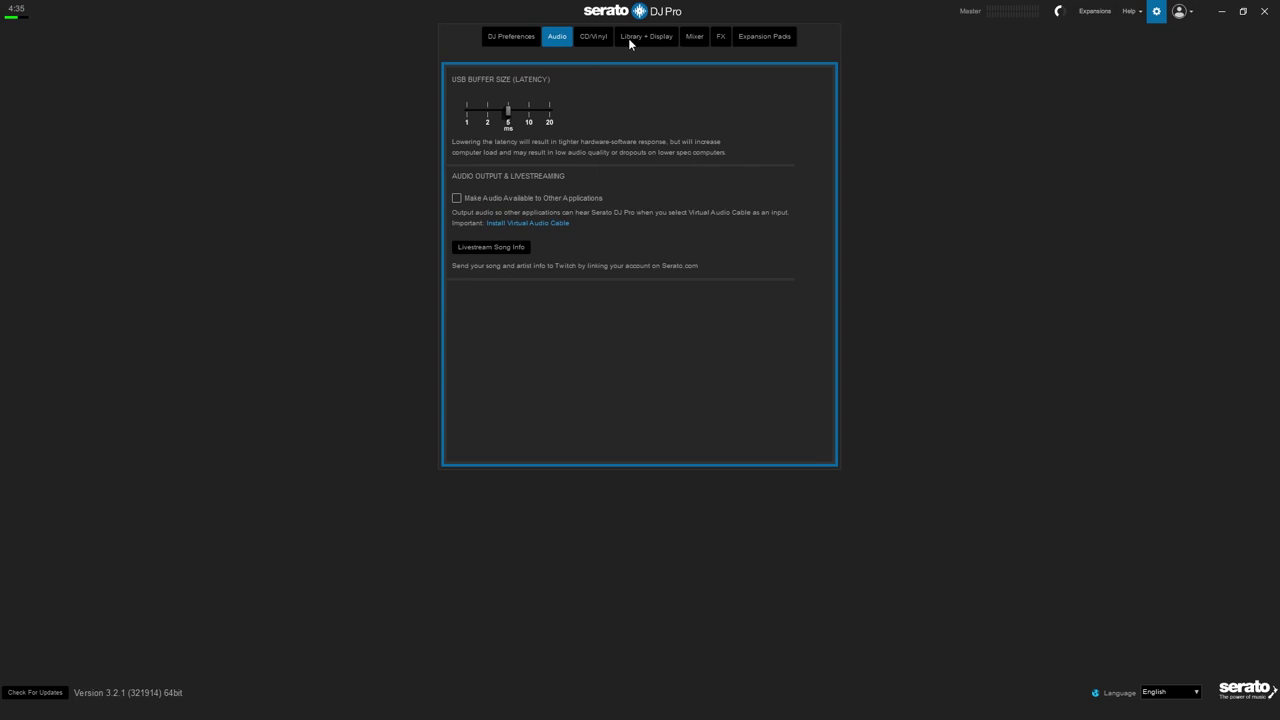
{"action": "left_click", "coordinate": [636, 40]}
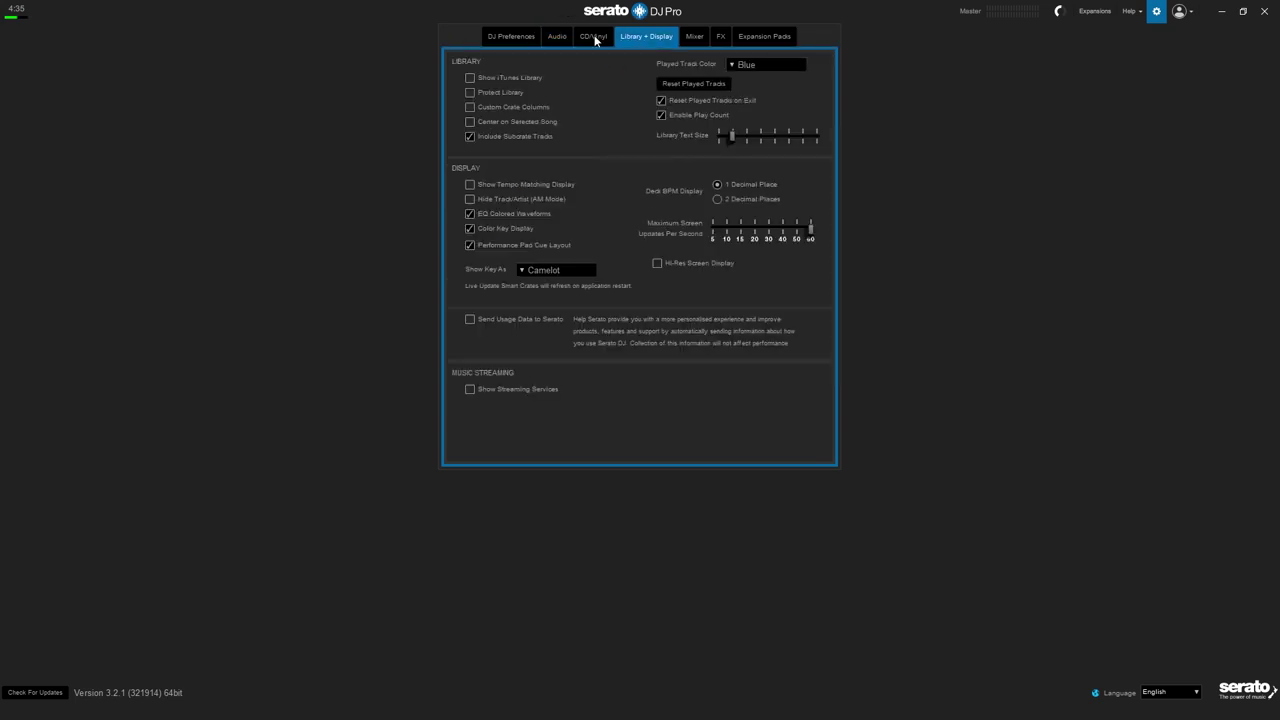
{"action": "left_click", "coordinate": [594, 38]}
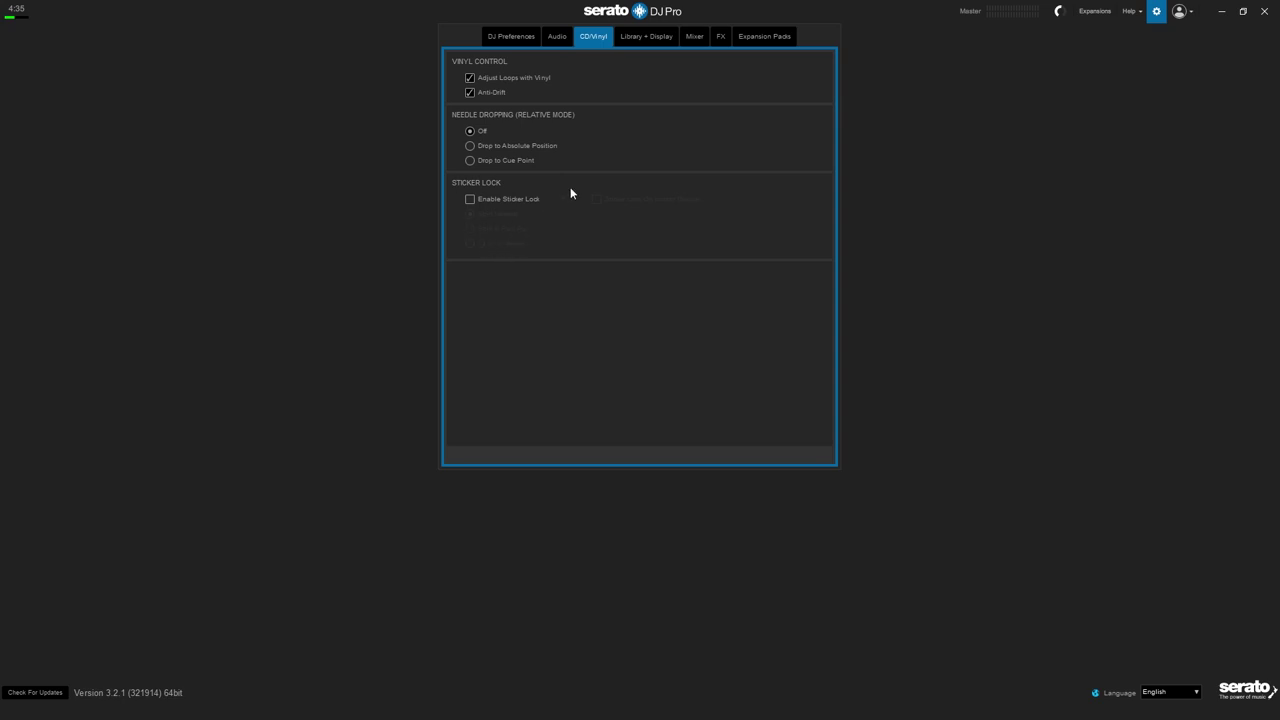
{"action": "left_click", "coordinate": [660, 40]}
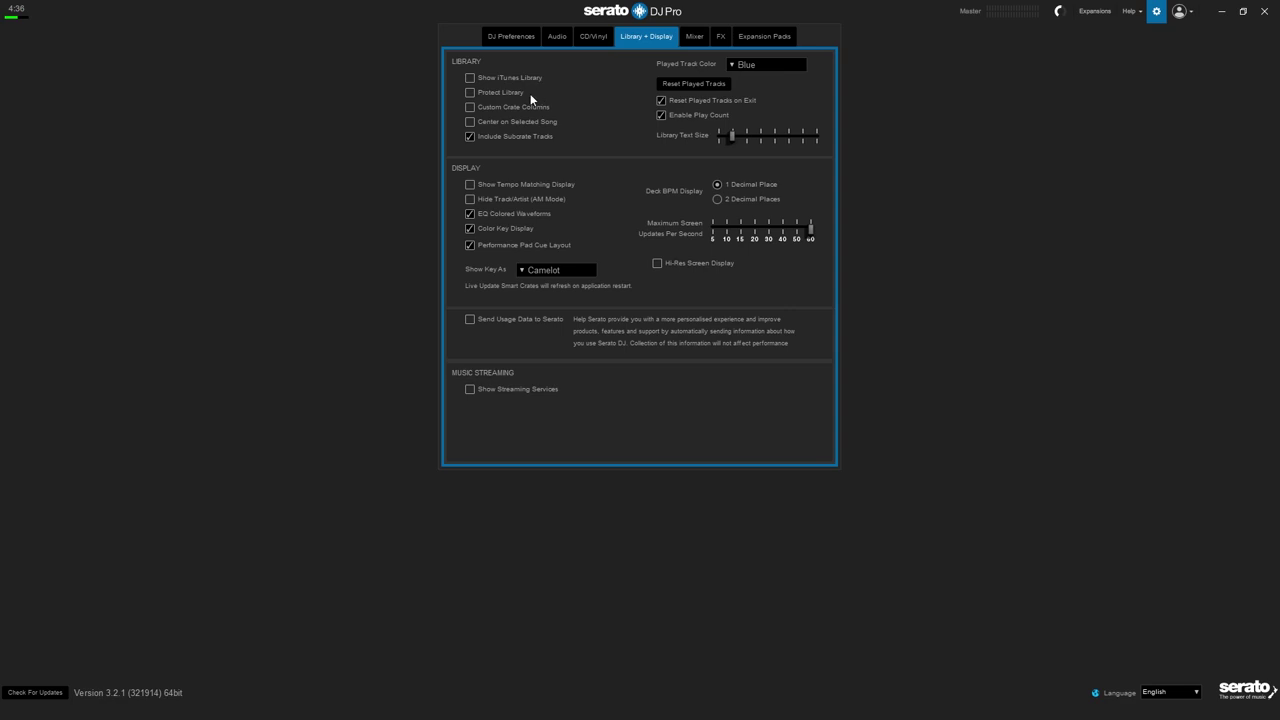
Try the Protect Library option, leave it off, and return to the decks.
{"action": "left_click", "coordinate": [503, 95]}
{"action": "left_click", "coordinate": [500, 95]}
{"action": "left_click", "coordinate": [470, 94]}
{"action": "left_click", "coordinate": [1156, 11]}
Create a new crate and nest it inside the 2k25 crate as a subcrate.
{"action": "left_click", "coordinate": [30, 406]}
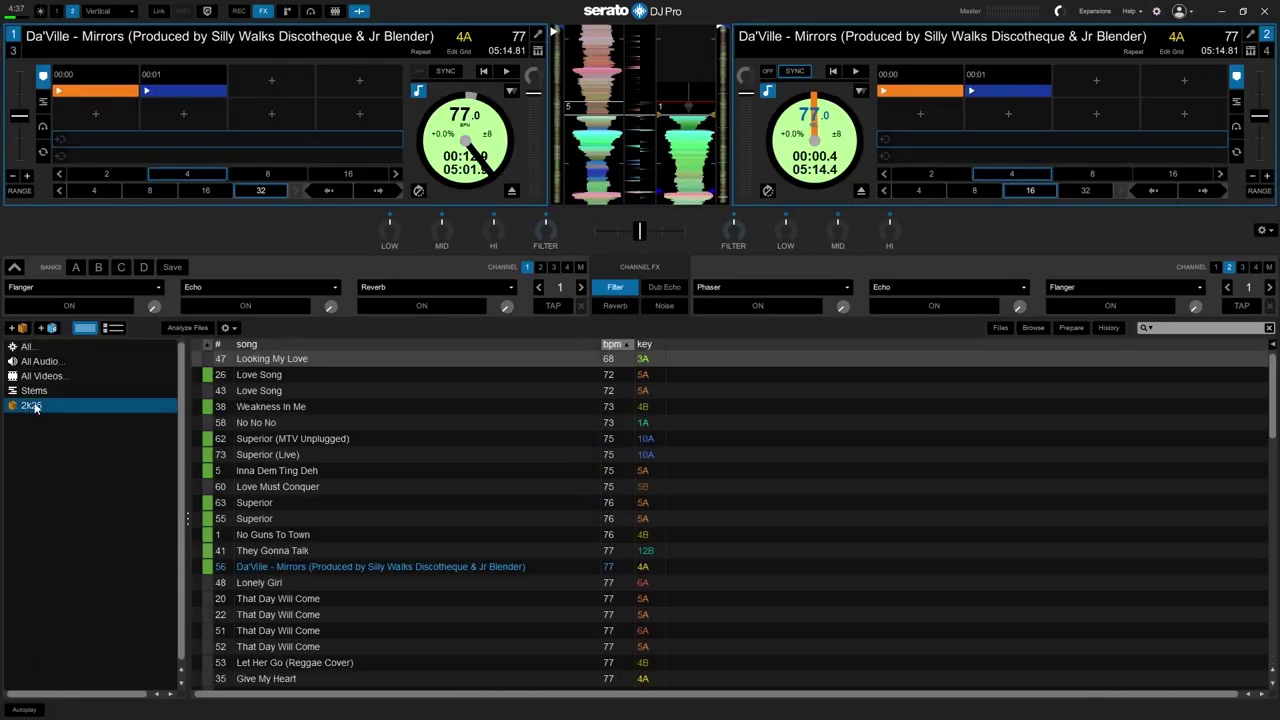
{"action": "left_click", "coordinate": [22, 328]}
{"action": "left_click", "coordinate": [38, 420]}
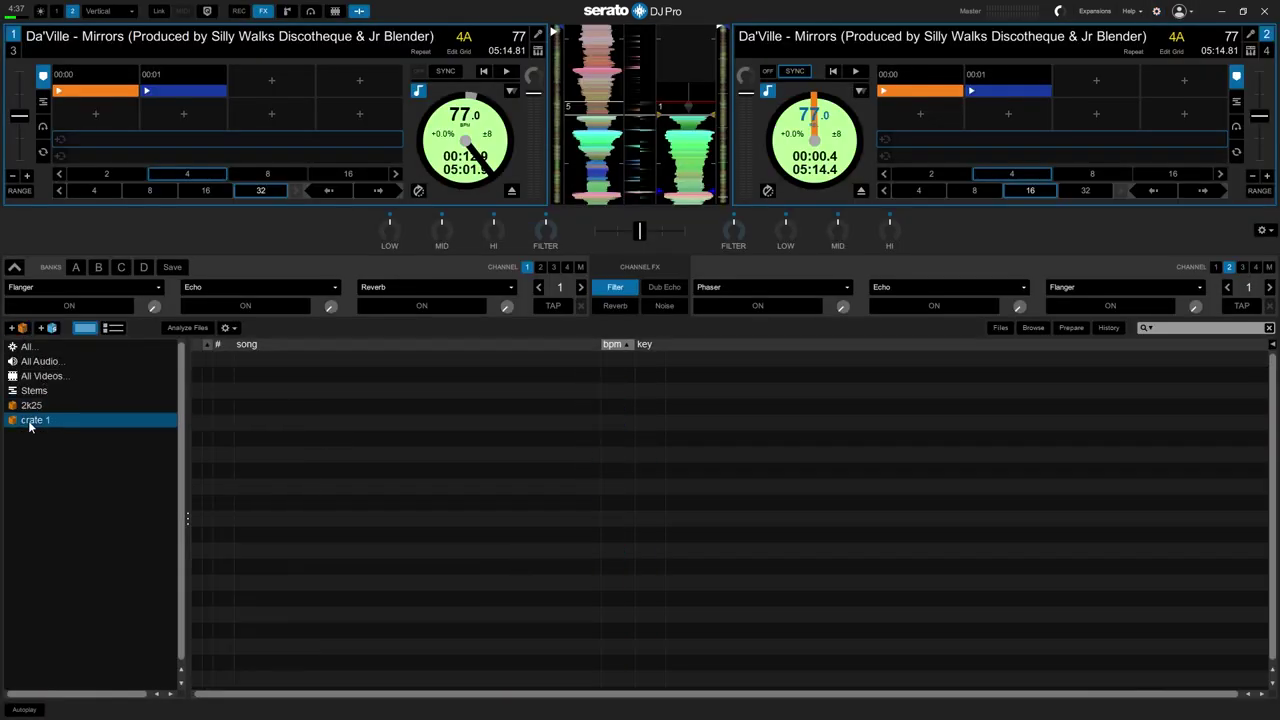
{"action": "left_click_drag", "start_coordinate": [41, 426], "coordinate": [44, 406]}
Turn off Include Subcrate Tracks, check the 2k25 crate and its subcrate in the library, and turn the option back on.
{"action": "left_click", "coordinate": [1157, 12]}
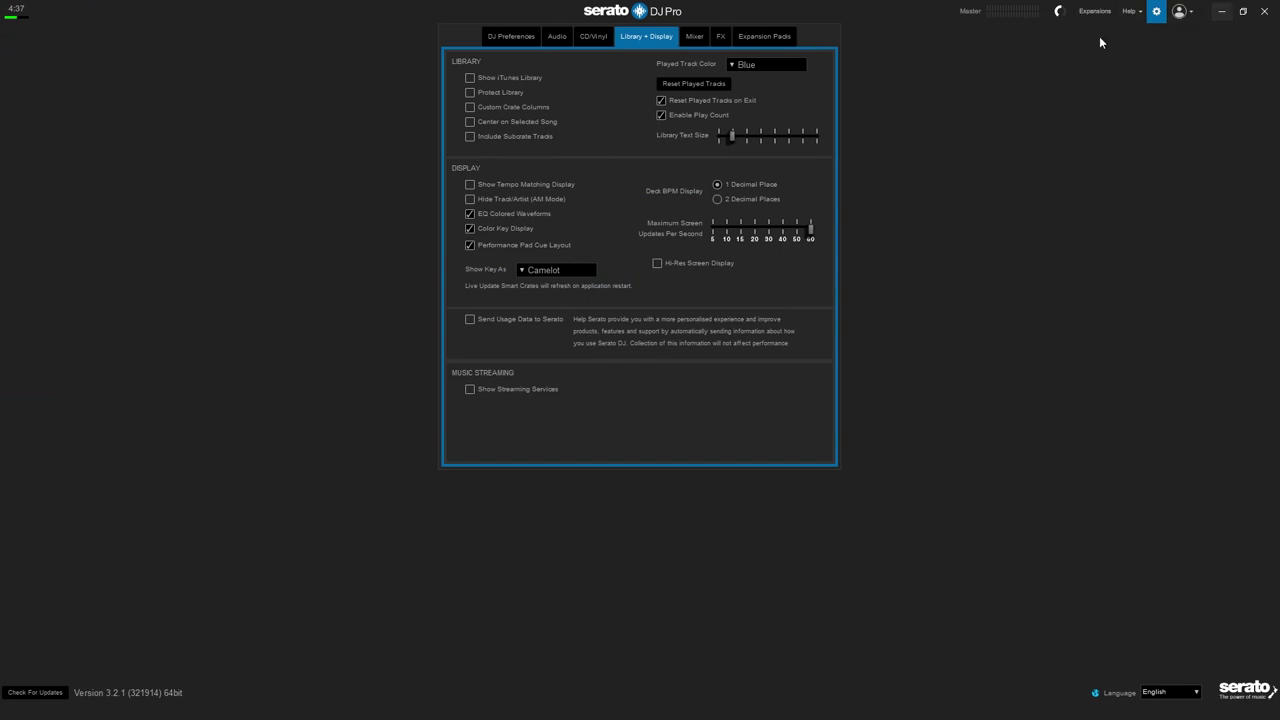
{"action": "left_click", "coordinate": [1157, 12]}
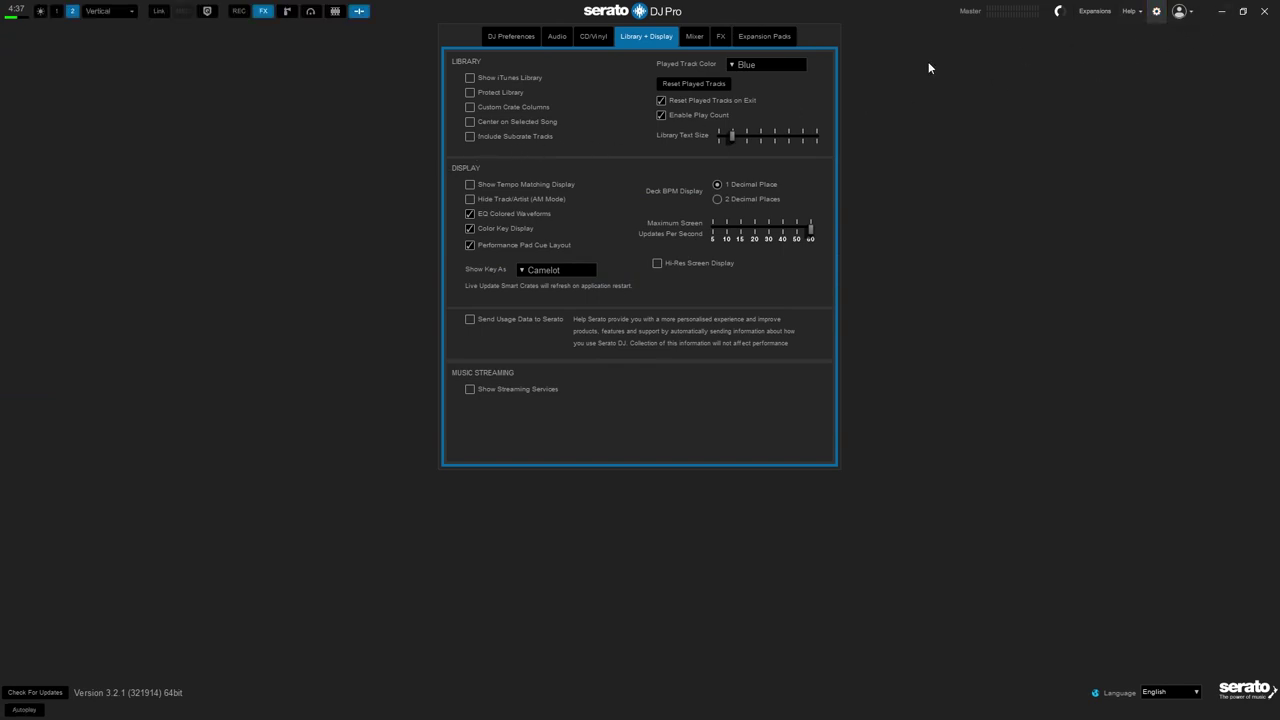
{"action": "left_click", "coordinate": [14, 406]}
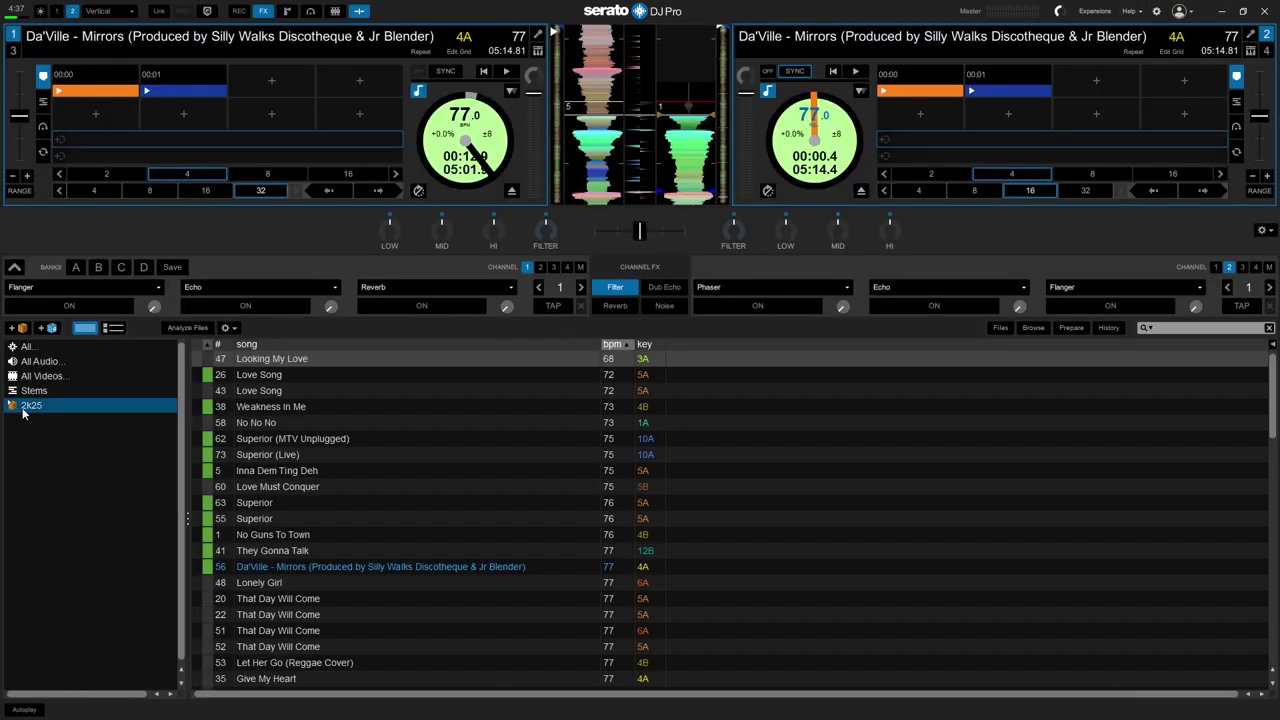
{"action": "left_click", "coordinate": [14, 406]}
{"action": "left_click", "coordinate": [12, 405]}
{"action": "left_click", "coordinate": [1157, 12]}
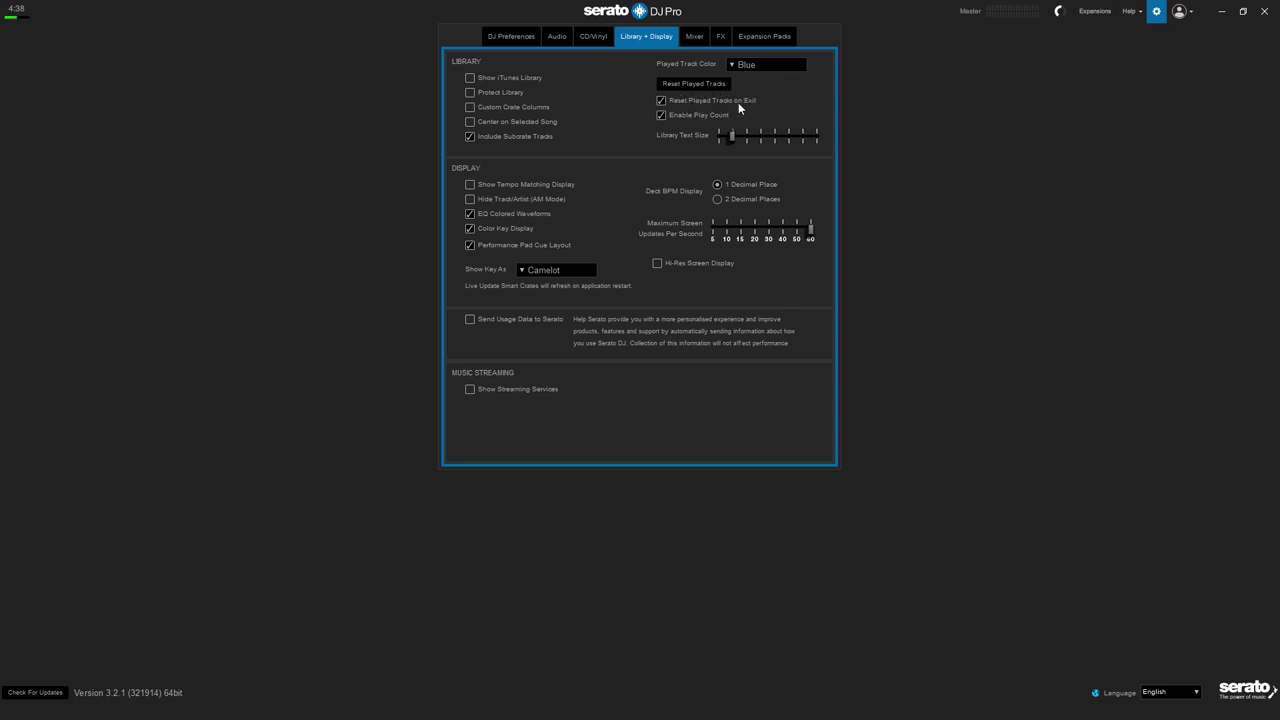
Toggle Enable Play Count and restore it, and try larger library text sizes before returning to the original size.
{"action": "left_click", "coordinate": [662, 117]}
{"action": "left_click", "coordinate": [661, 116]}
{"action": "left_click", "coordinate": [1156, 11]}
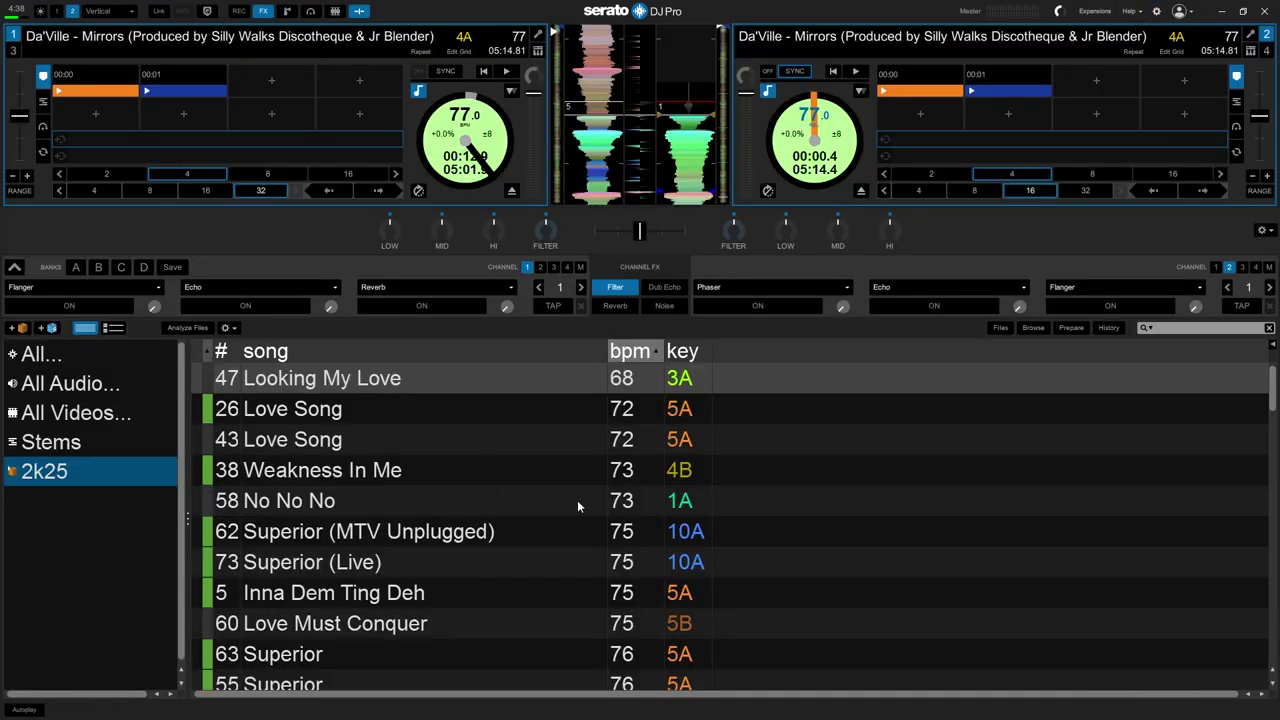
{"action": "left_click", "coordinate": [1157, 11]}
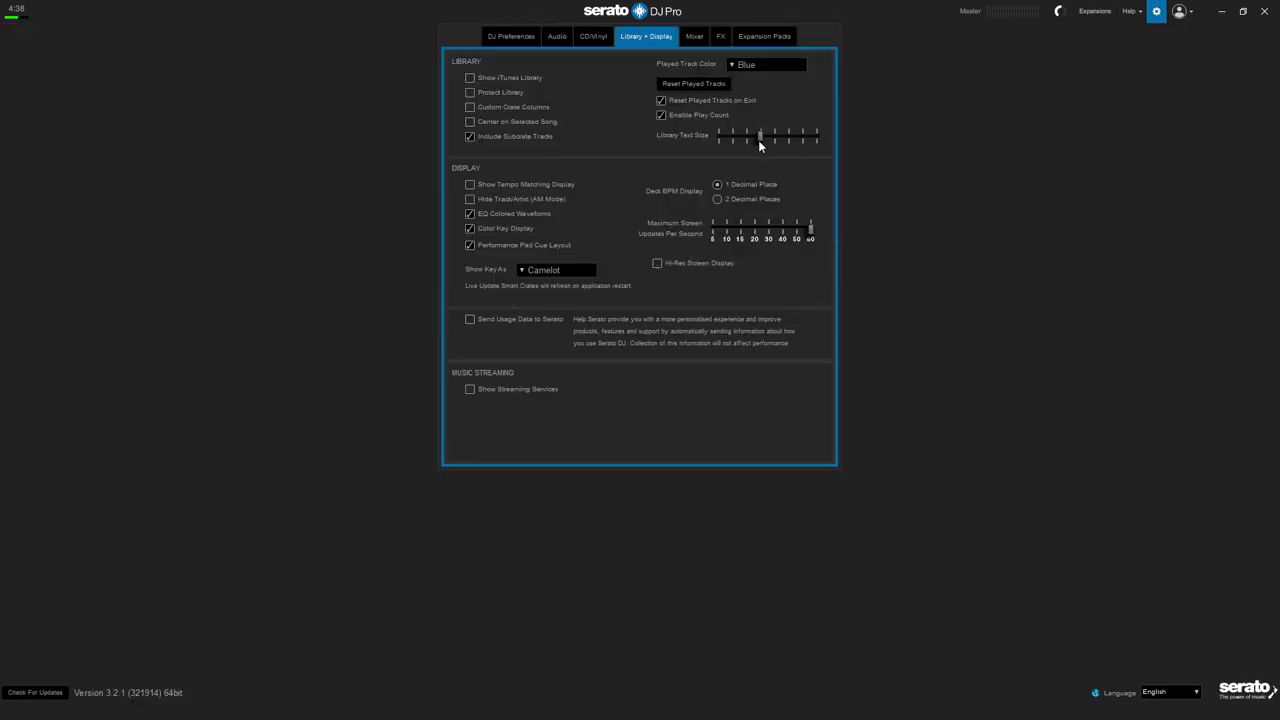
{"action": "left_click", "coordinate": [1157, 12]}
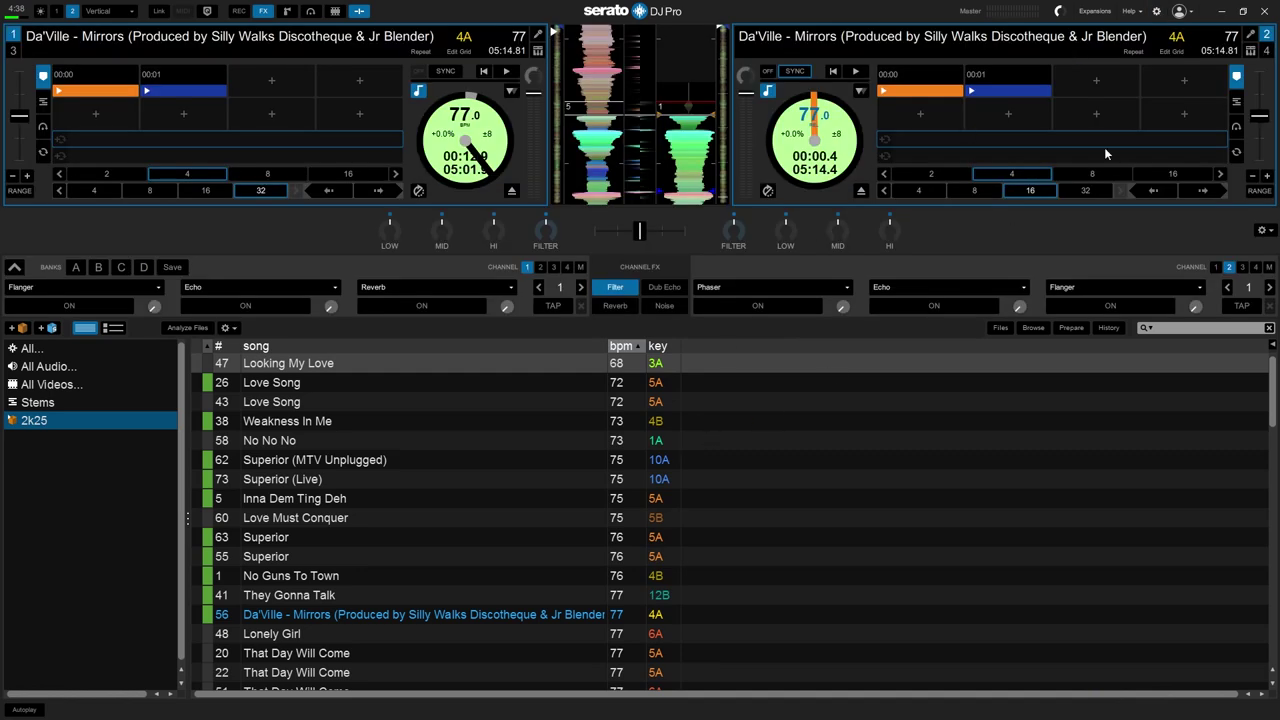
{"action": "left_click", "coordinate": [1157, 12]}
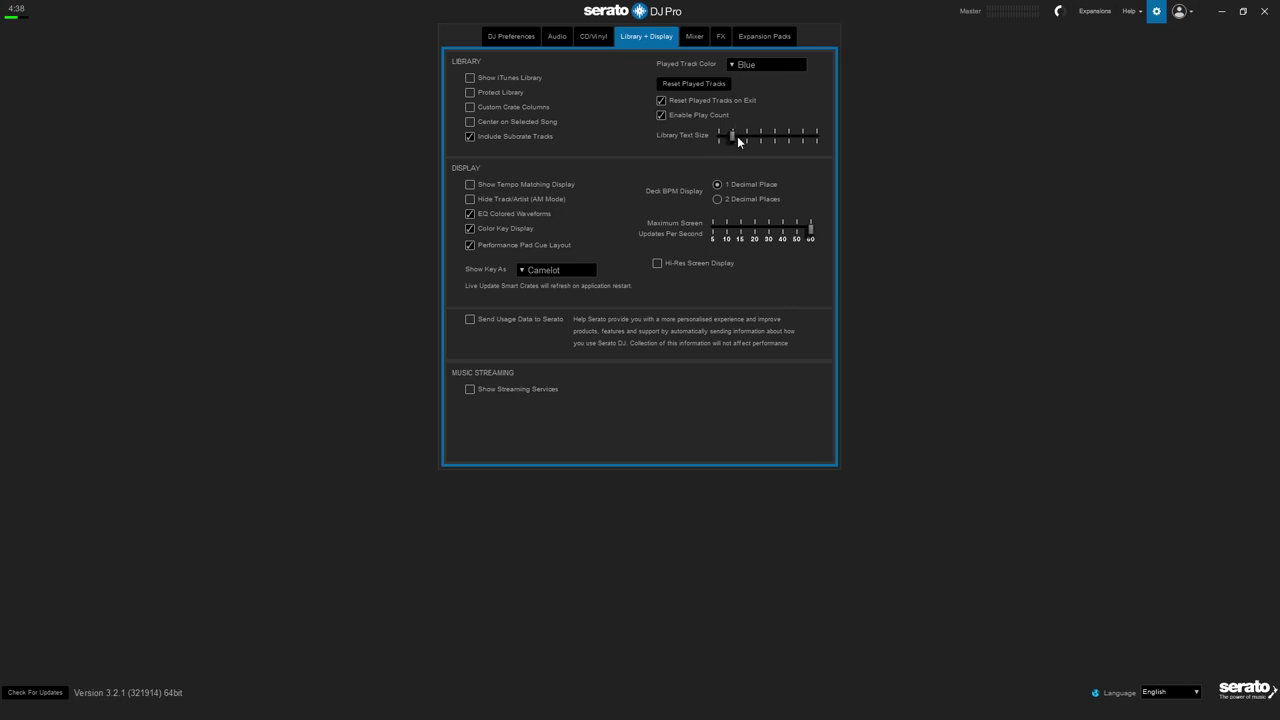
Toggle Hide Track/Artist (AM Mode) on and off, and return to the decks.
{"action": "left_click", "coordinate": [471, 203]}
{"action": "left_click", "coordinate": [470, 201]}
{"action": "left_click", "coordinate": [1156, 11]}
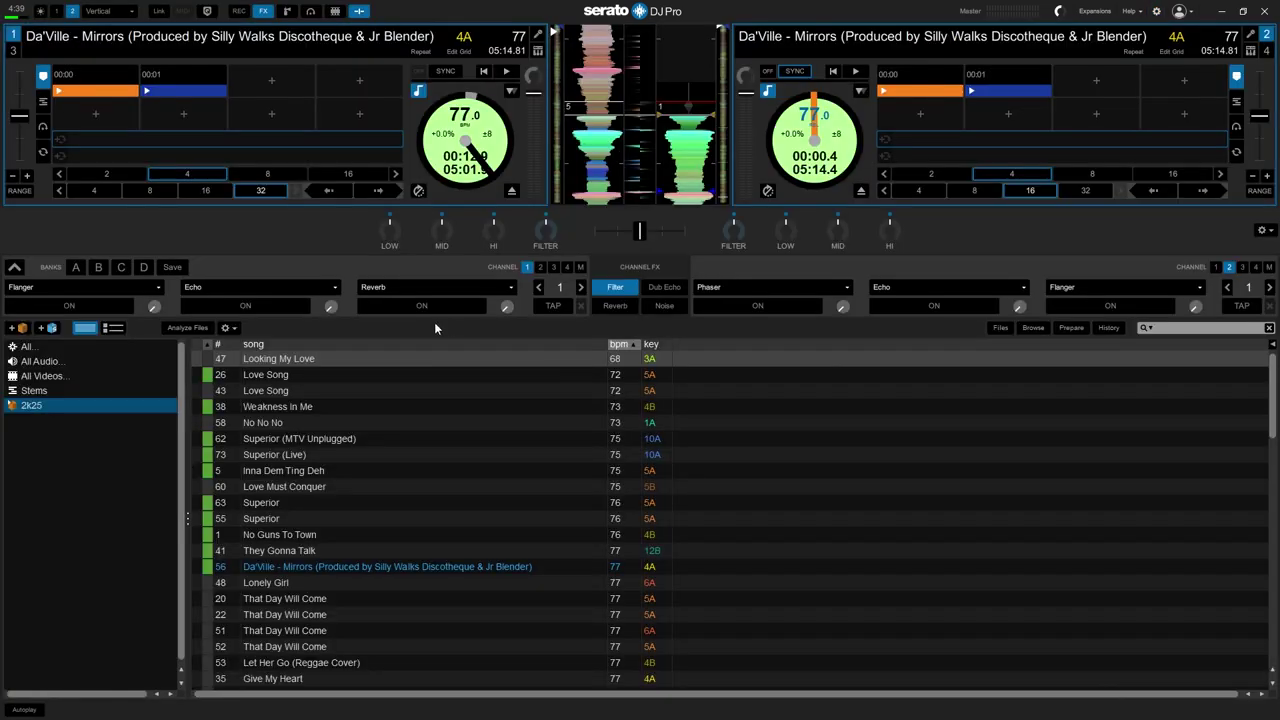
Play deck 1 and turn down its LOW EQ to see the effect on the colored waveform.
{"action": "left_click", "coordinate": [506, 72]}
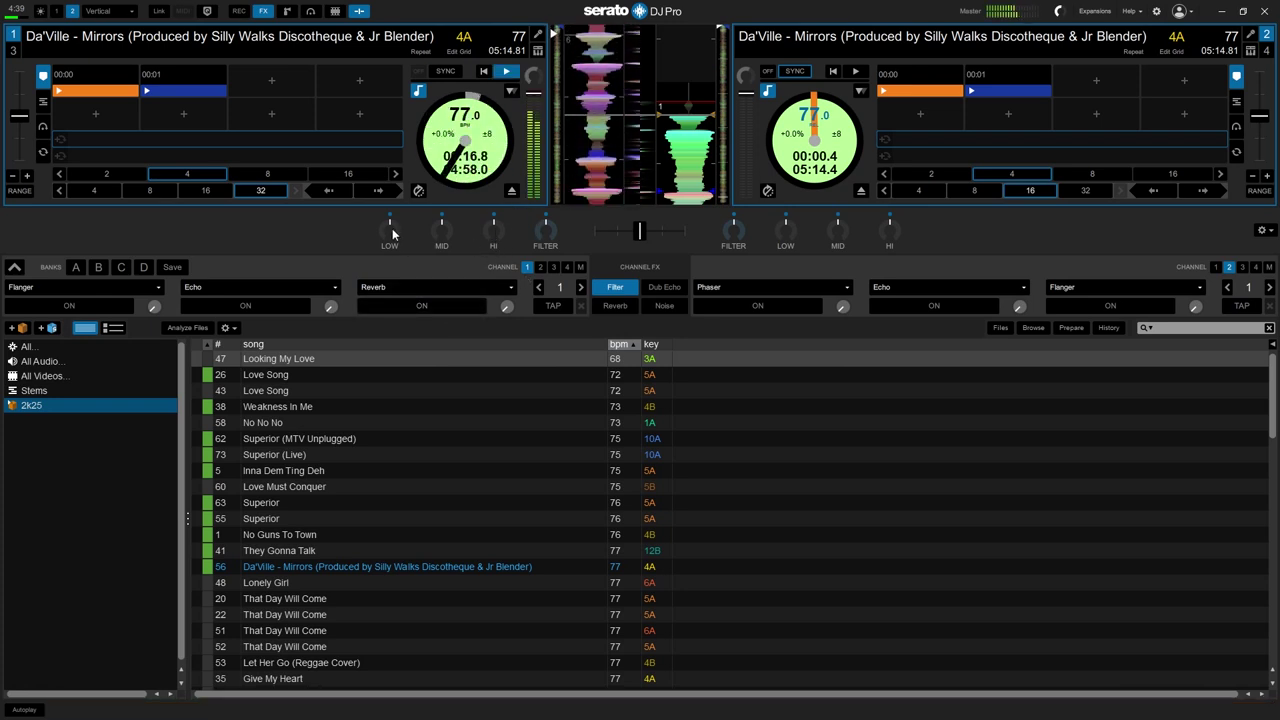
{"action": "left_click_drag", "start_coordinate": [393, 234], "coordinate": [392, 248]}
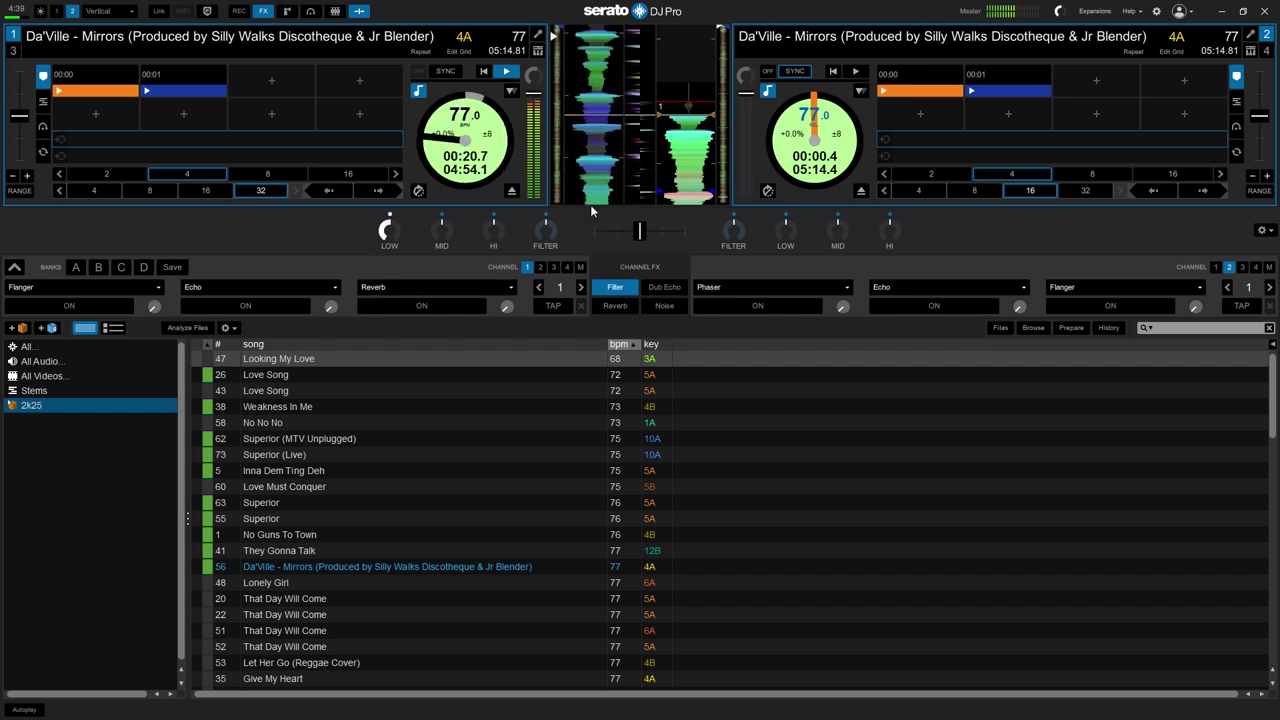
Turn down deck 1's MID and HI EQ to see the effect on the colored waveform.
{"action": "left_click_drag", "start_coordinate": [442, 232], "coordinate": [442, 224]}
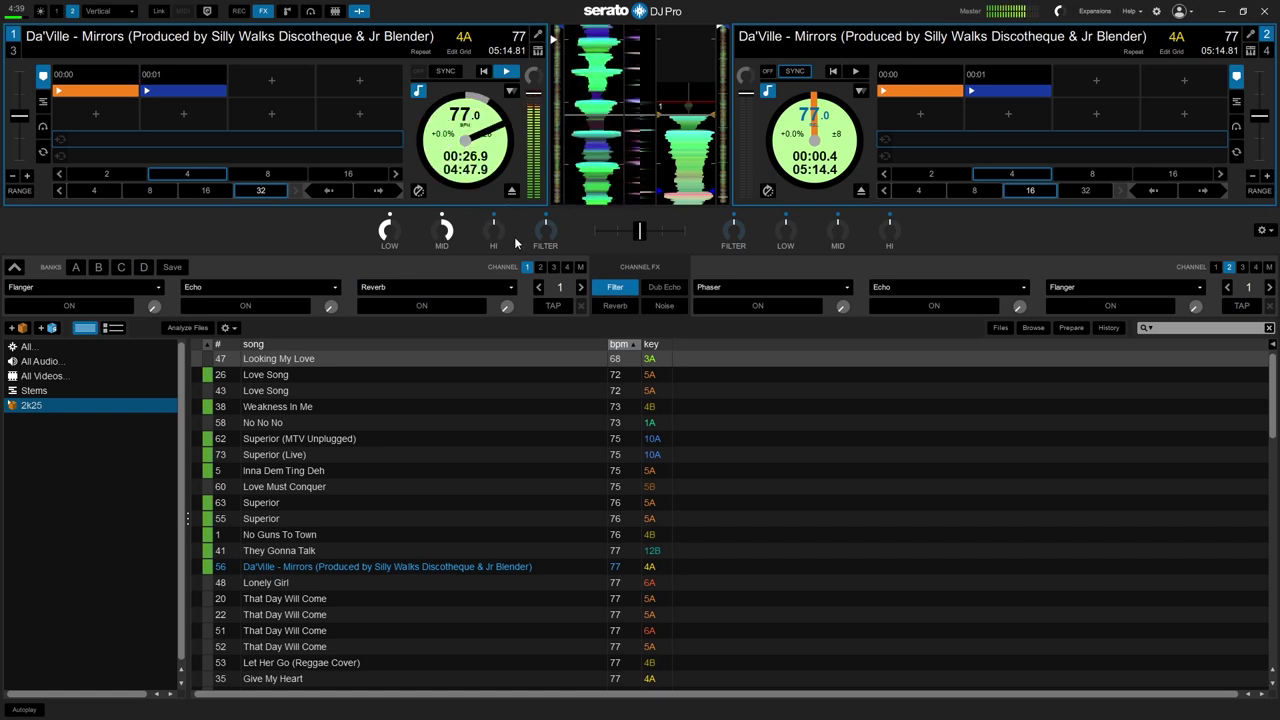
{"action": "left_click_drag", "start_coordinate": [502, 234], "coordinate": [502, 244]}
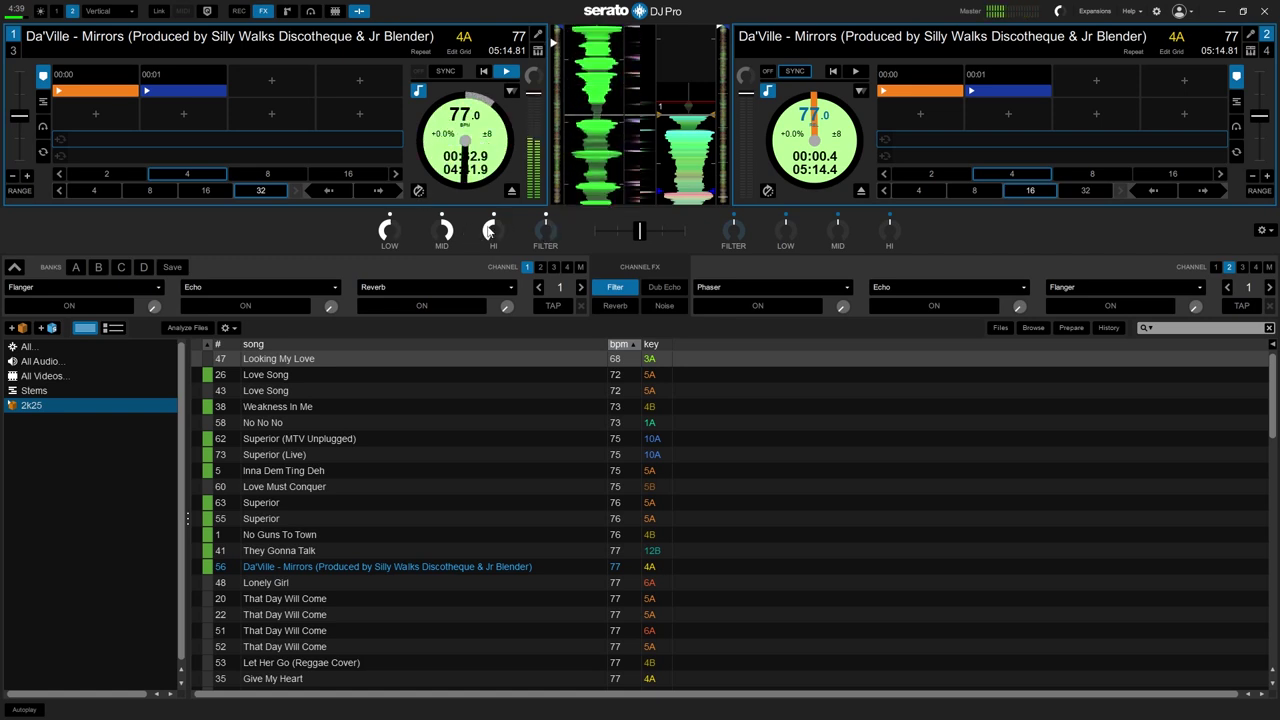
Review the display preferences and examine the colored key values by stepping through the tracks in the 2k25 crate.
{"action": "left_click", "coordinate": [1156, 11]}
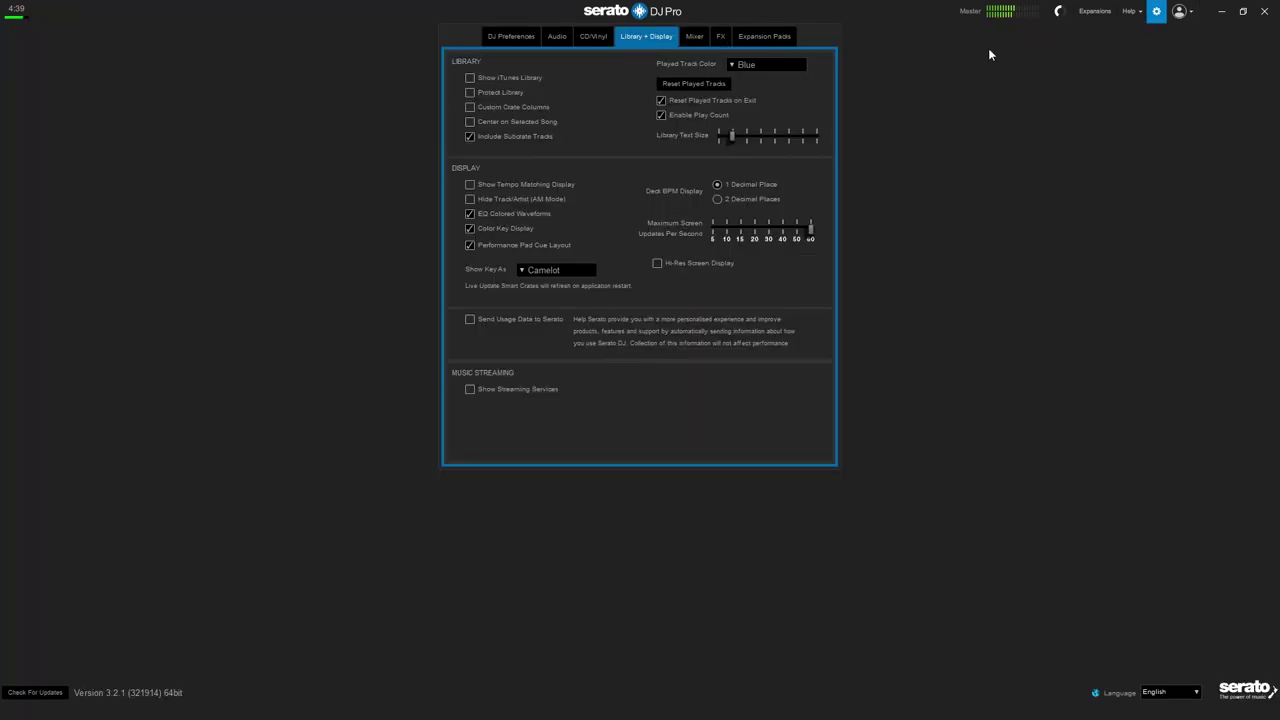
{"action": "left_click", "coordinate": [471, 245]}
{"action": "left_click", "coordinate": [1157, 11]}
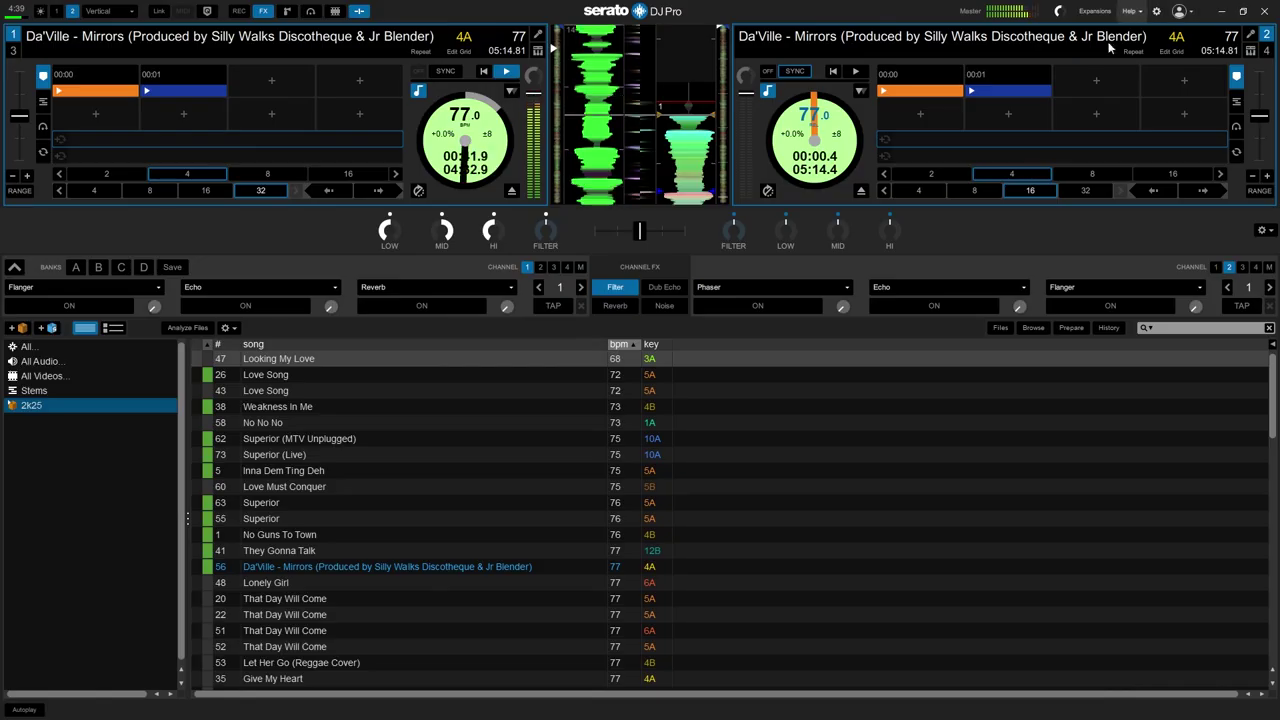
{"action": "left_click", "coordinate": [652, 377]}
{"action": "left_click", "coordinate": [655, 390]}
{"action": "left_click", "coordinate": [656, 406]}
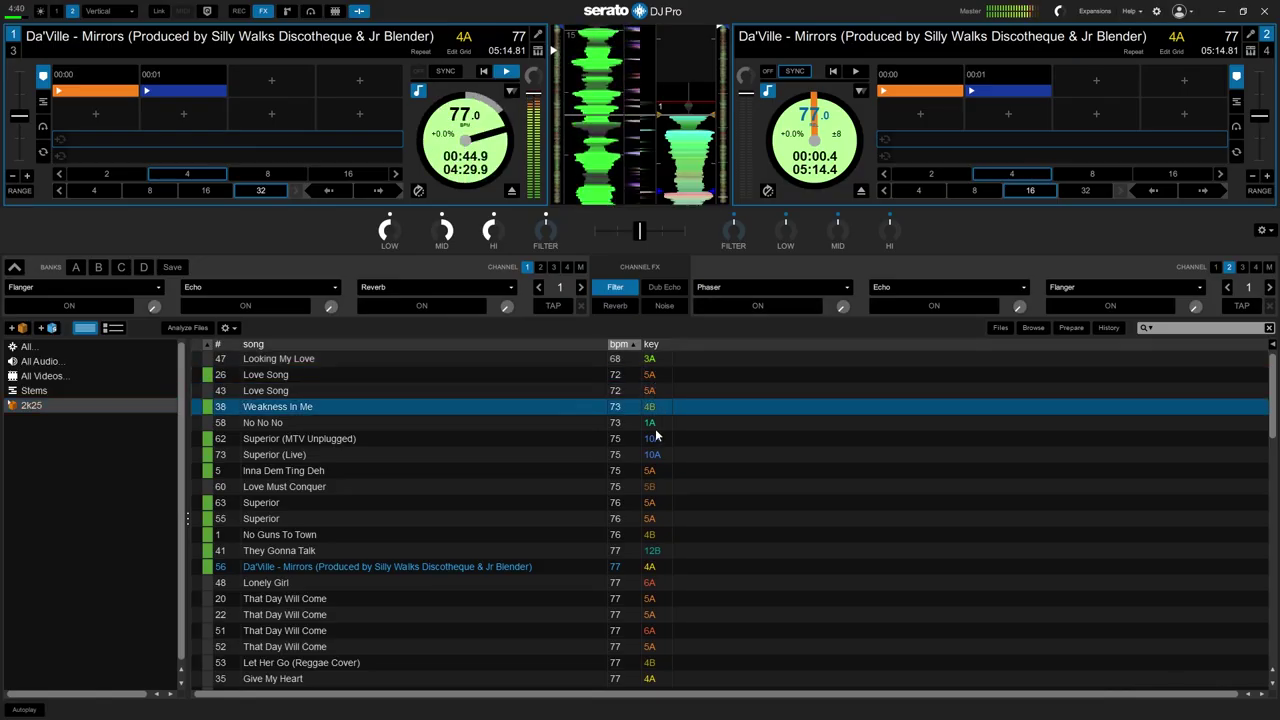
{"action": "left_click", "coordinate": [658, 424]}
{"action": "left_click", "coordinate": [663, 448]}
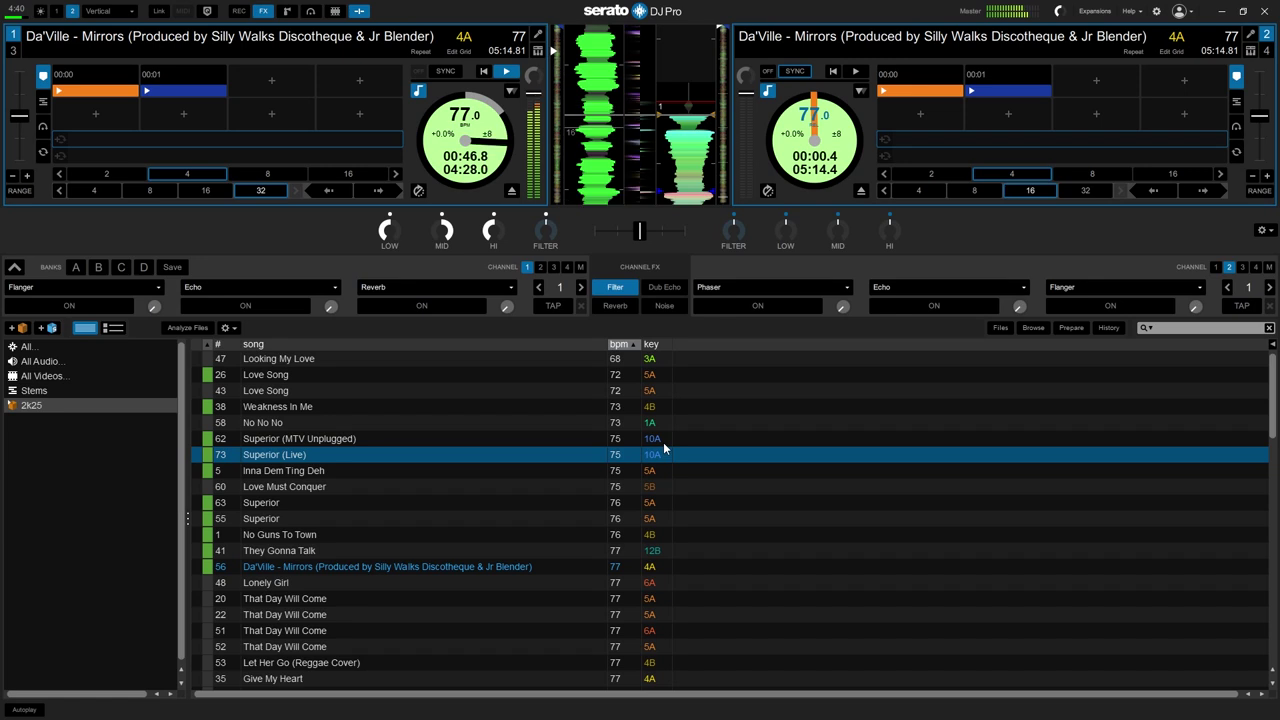
{"action": "key", "text": "Down"}
{"action": "key", "text": "Down"}
{"action": "key", "text": "Down"}
{"action": "key", "text": "Down"}
{"action": "key", "text": "Down"}
{"action": "key", "text": "Down"}
{"action": "key", "text": "Down"}
{"action": "key", "text": "Down"}
{"action": "key", "text": "Down"}
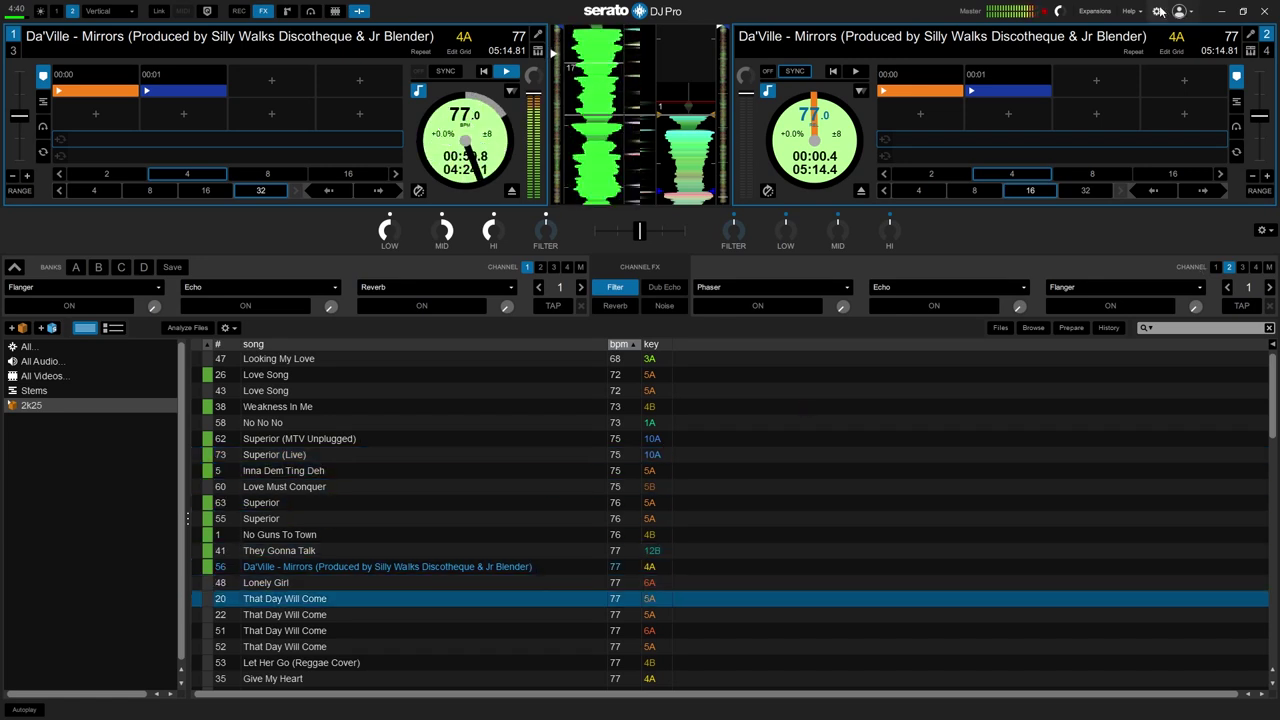
Check the Performance Pad Cue Layout preference, then compare deck 1's pad modes and return to its first cue point.
{"action": "key", "text": "ctrl+comma"}
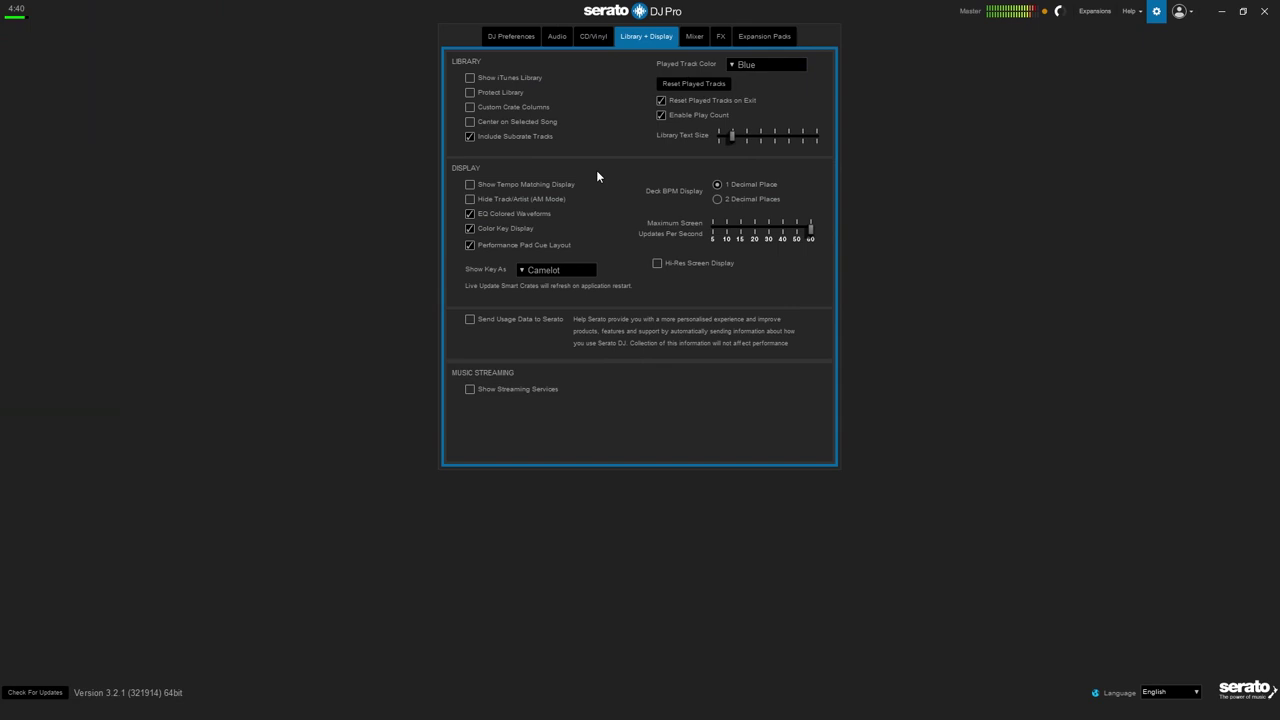
{"action": "key", "text": "ctrl+comma"}
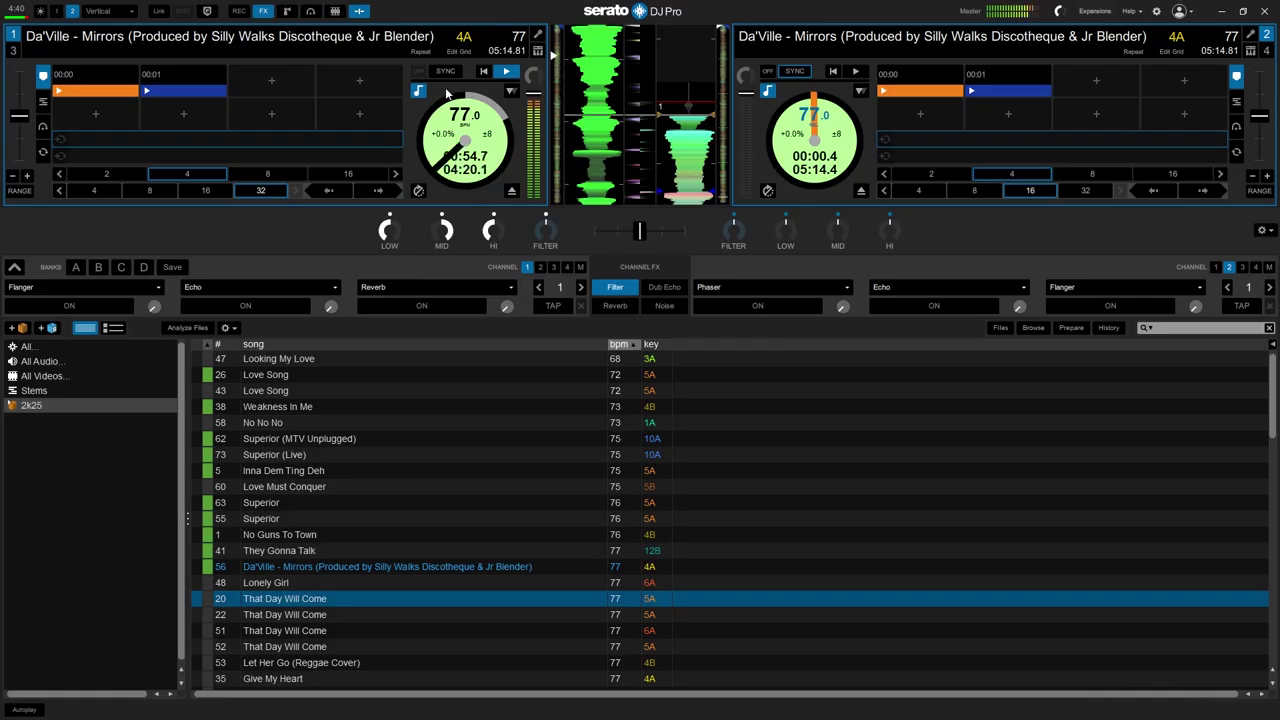
{"action": "key", "text": "ctrl+comma"}
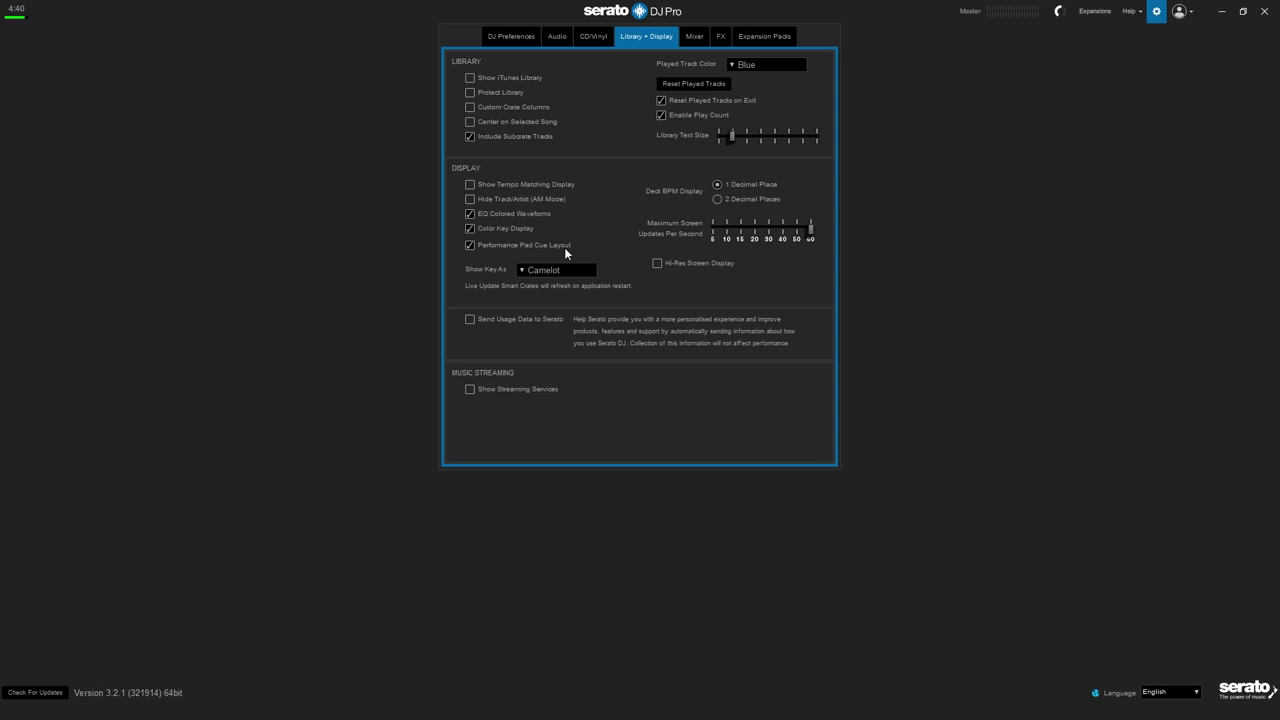
{"action": "left_click", "coordinate": [1157, 12]}
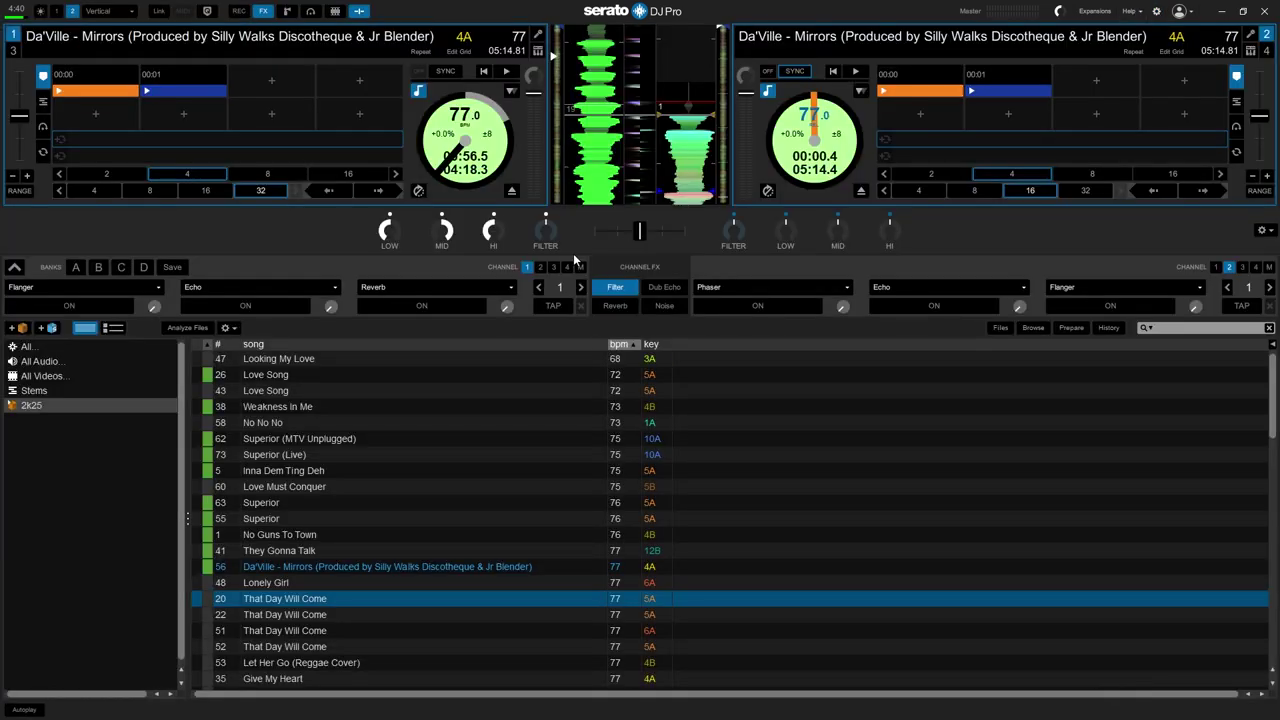
{"action": "left_click", "coordinate": [43, 101]}
{"action": "left_click", "coordinate": [43, 76]}
{"action": "key", "text": "1"}
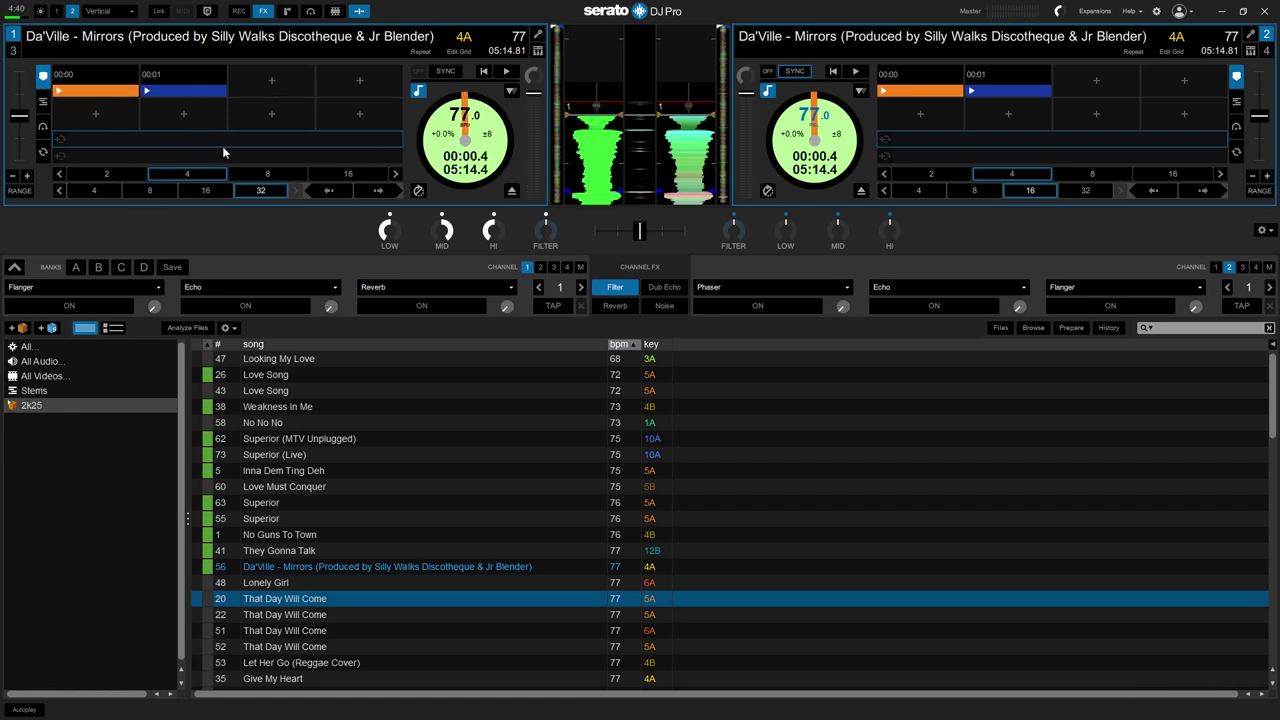
Beat jump deck 1 forward 32 beats and set cue points on its six empty pads.
{"action": "left_click", "coordinate": [389, 195]}
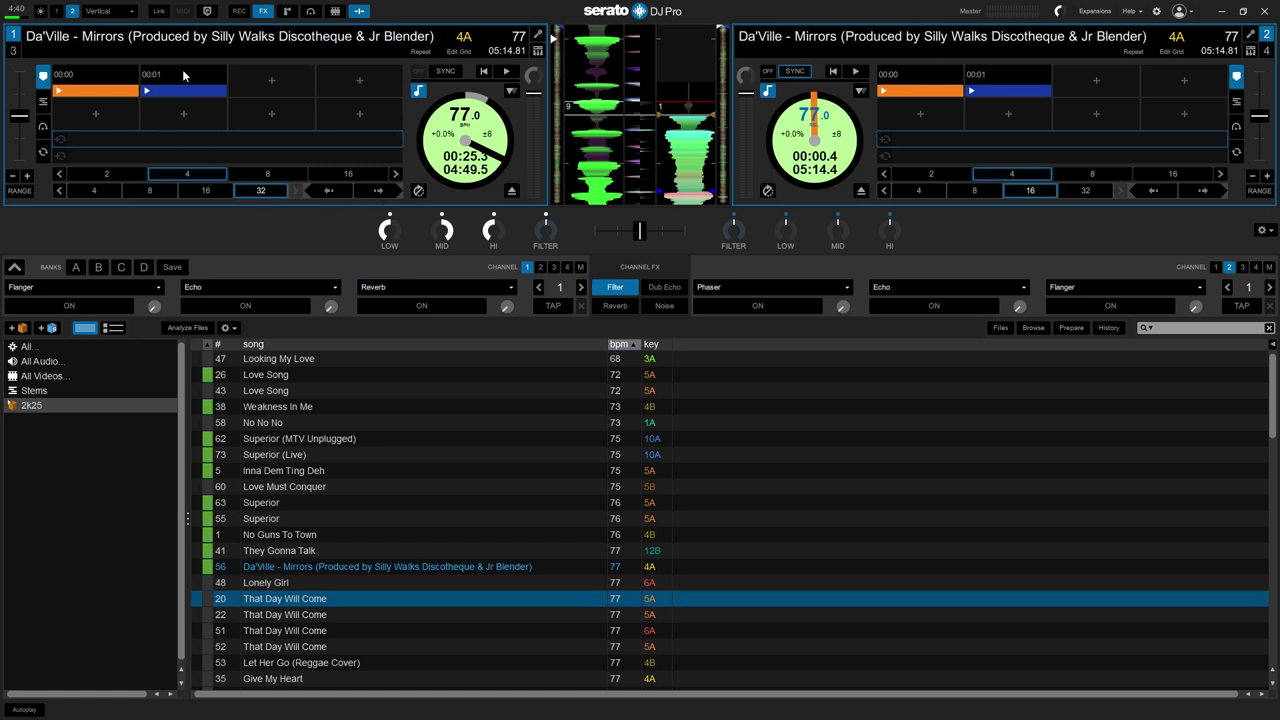
{"action": "left_click", "coordinate": [252, 86]}
{"action": "left_click", "coordinate": [354, 87]}
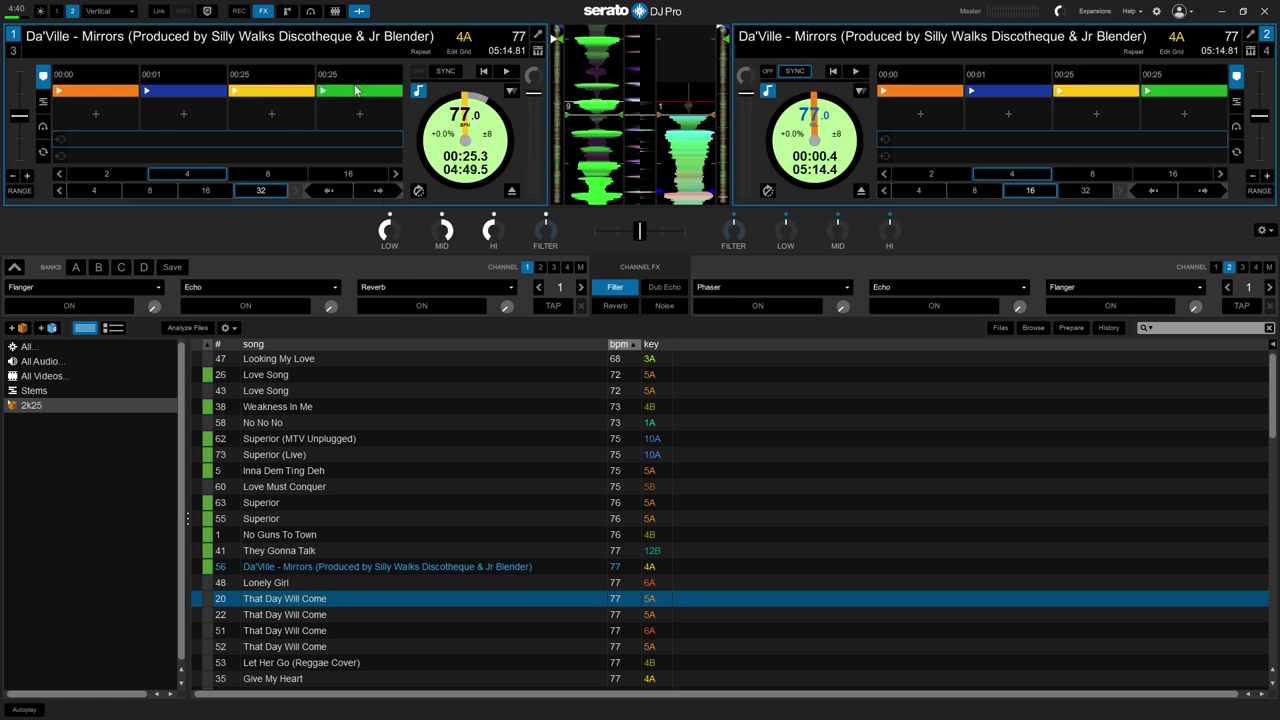
{"action": "left_click", "coordinate": [95, 118]}
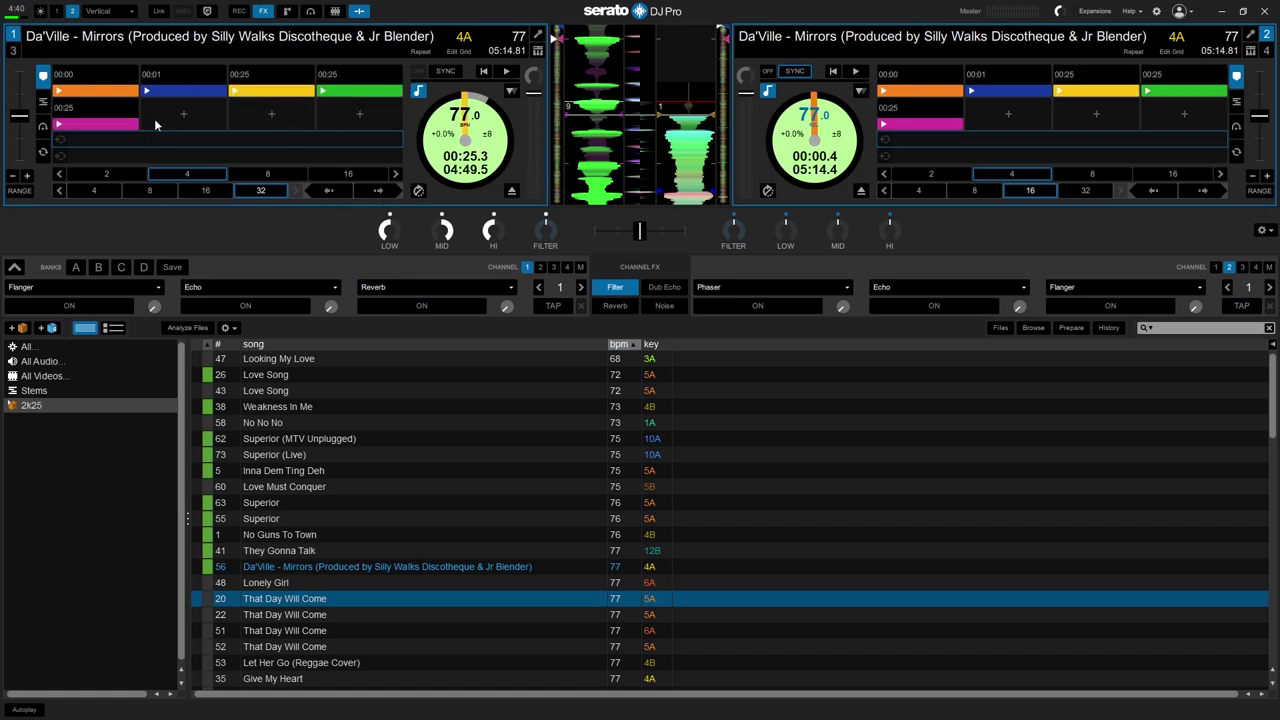
{"action": "left_click", "coordinate": [183, 116]}
{"action": "left_click", "coordinate": [302, 121]}
{"action": "left_click", "coordinate": [360, 116]}
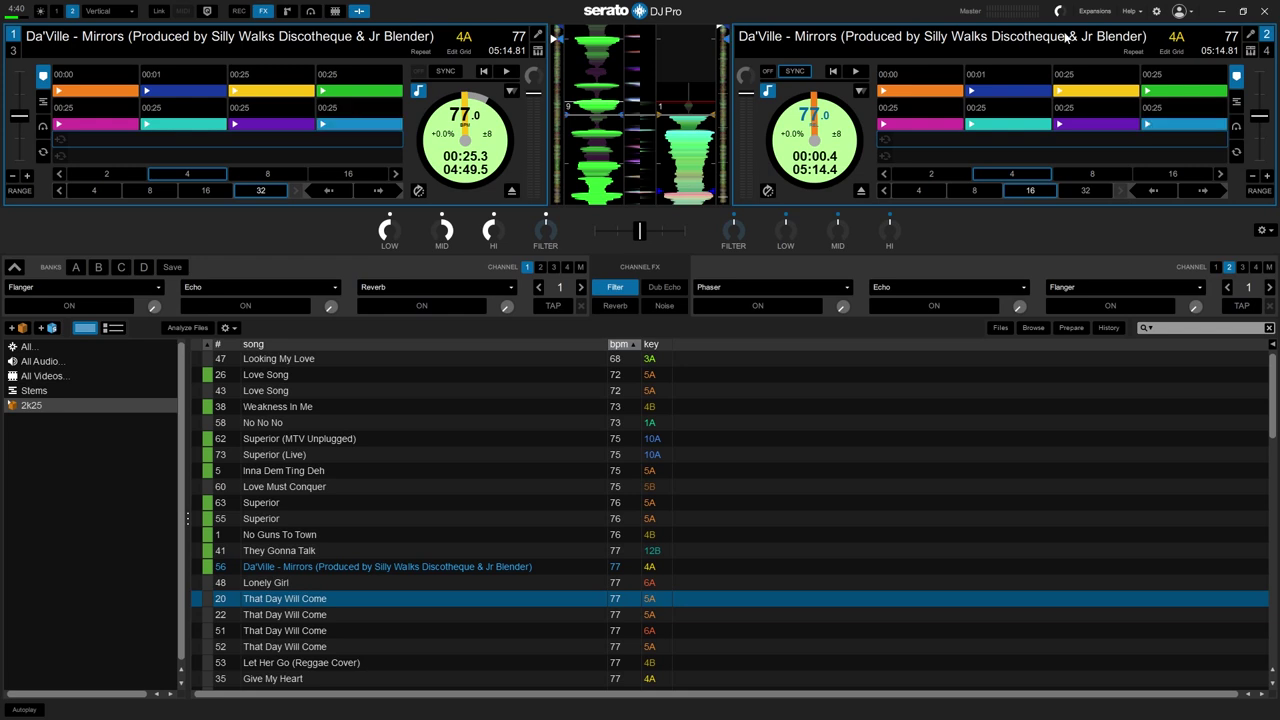
Look at the Show Key As choices in the display preferences, keep Camelot, and return to the library.
{"action": "left_click", "coordinate": [1156, 11]}
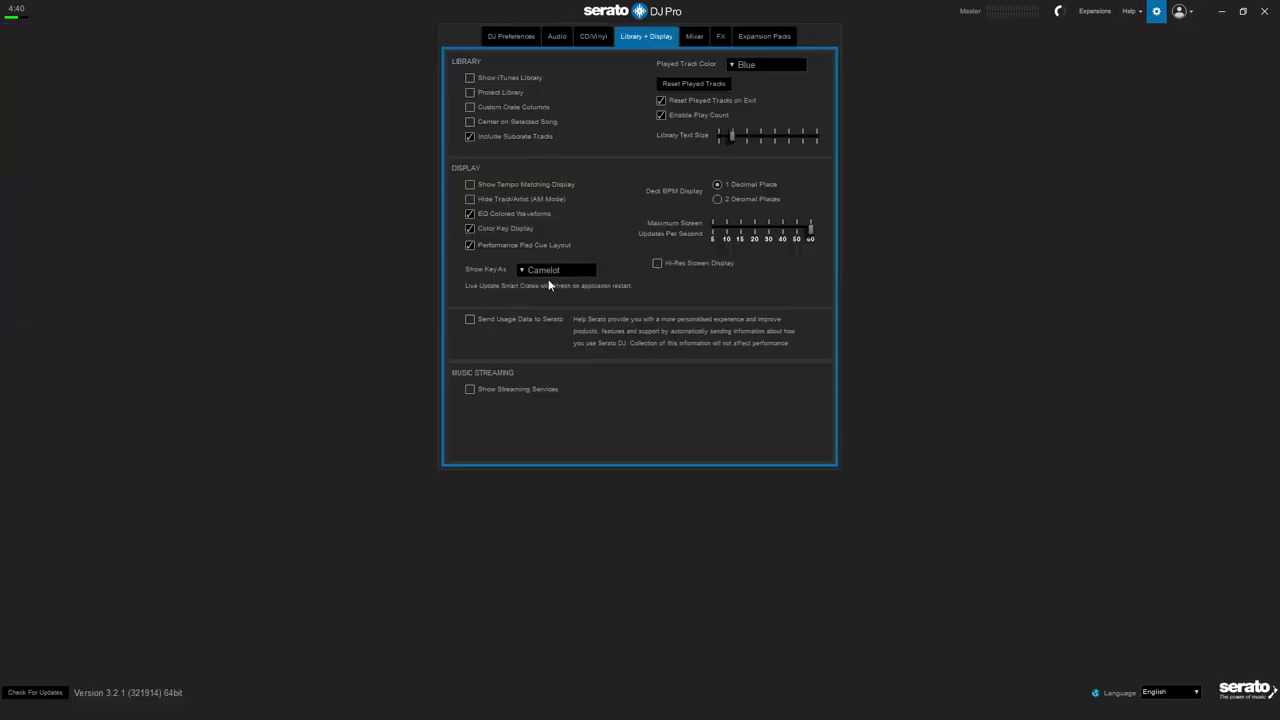
{"action": "left_click", "coordinate": [530, 271]}
{"action": "left_click", "coordinate": [547, 275]}
{"action": "left_click", "coordinate": [696, 306]}
{"action": "left_click", "coordinate": [1156, 11]}
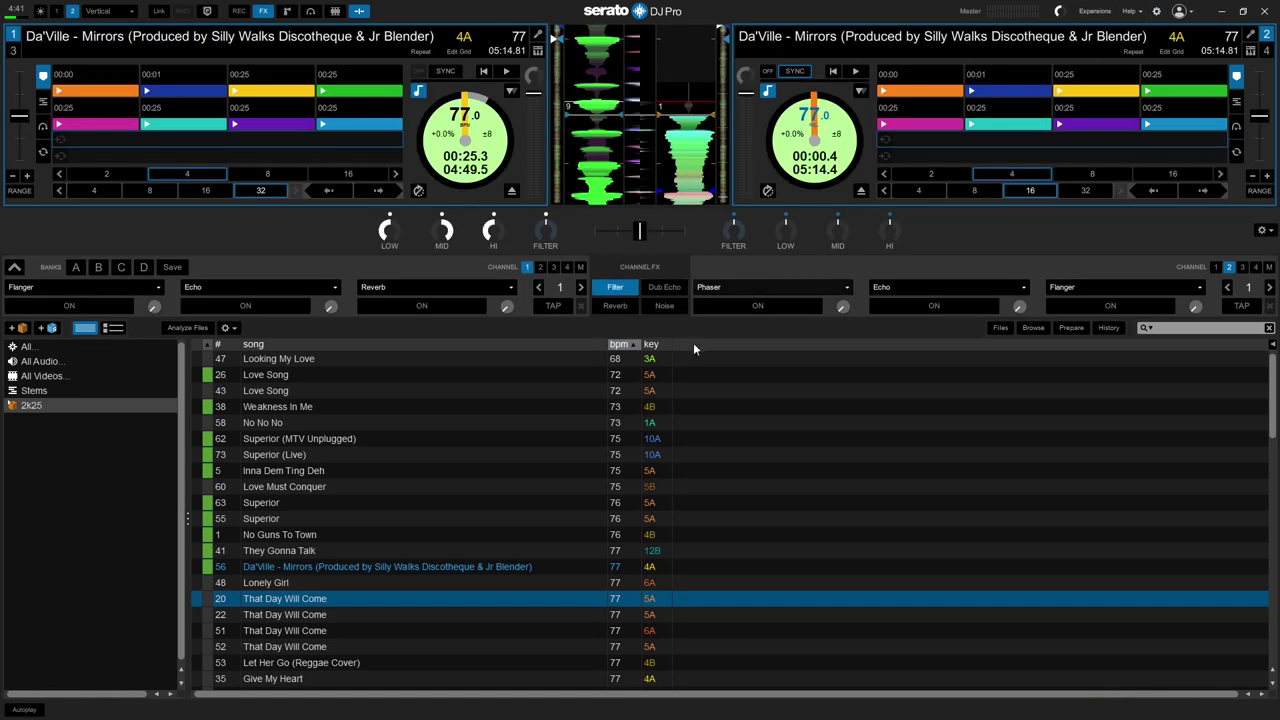
Open the BPM value of Looking My Love in the library for editing to inspect its decimal places.
{"action": "double_click", "coordinate": [617, 359]}
{"action": "left_click", "coordinate": [620, 360]}
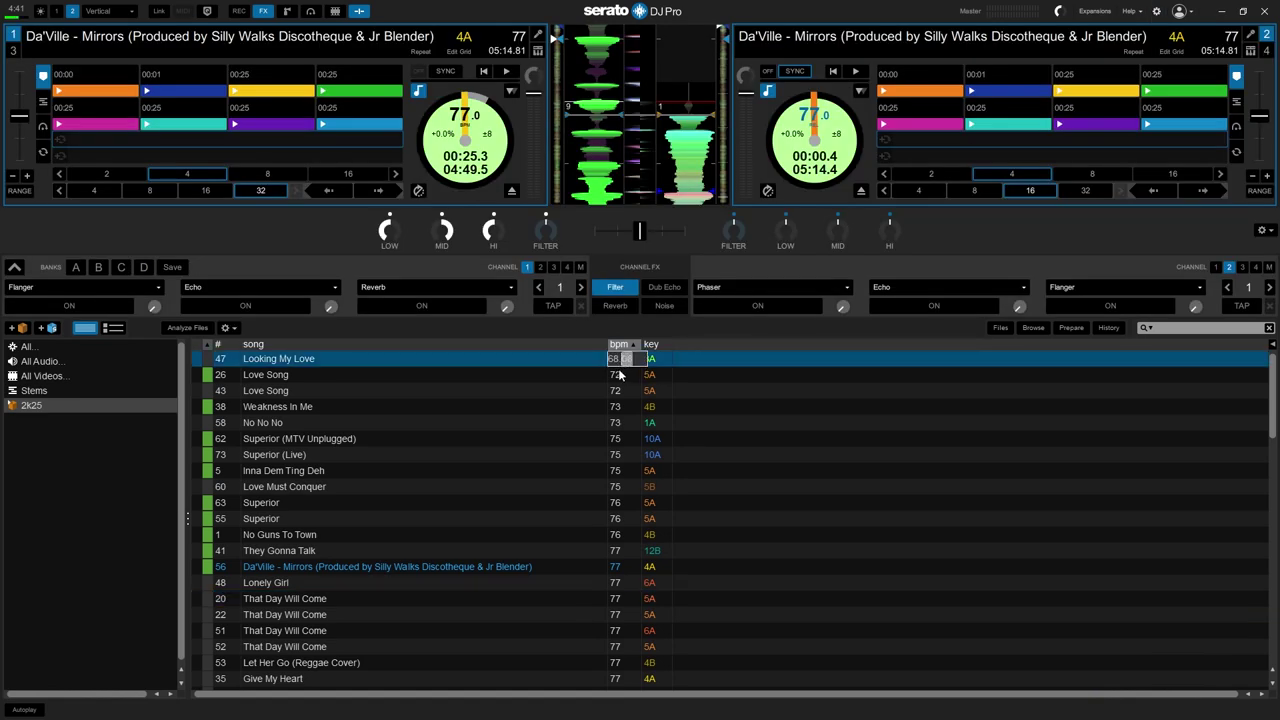
{"action": "type", "text": ".08"}
{"action": "left_click_drag", "start_coordinate": [629, 362], "coordinate": [612, 360]}
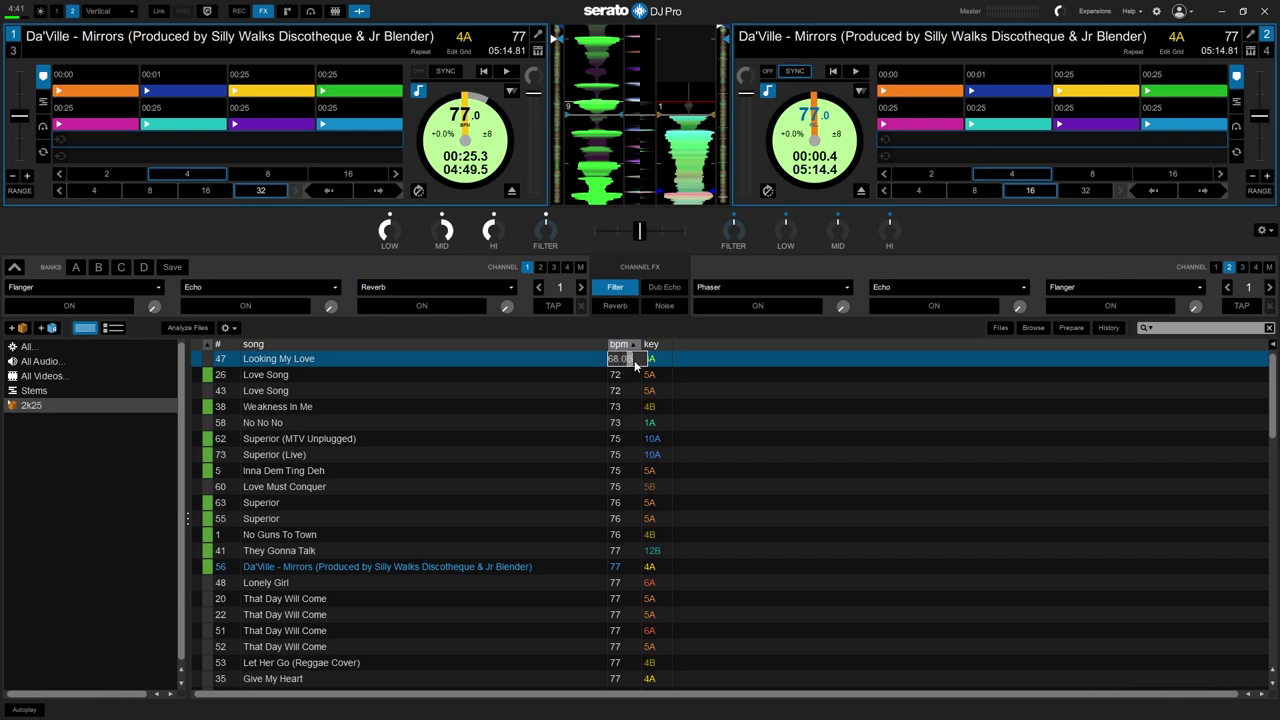
Review the Library + Display preferences and the Mixer's EQ boost, upfader and crossfader settings.
{"action": "left_click", "coordinate": [1156, 11]}
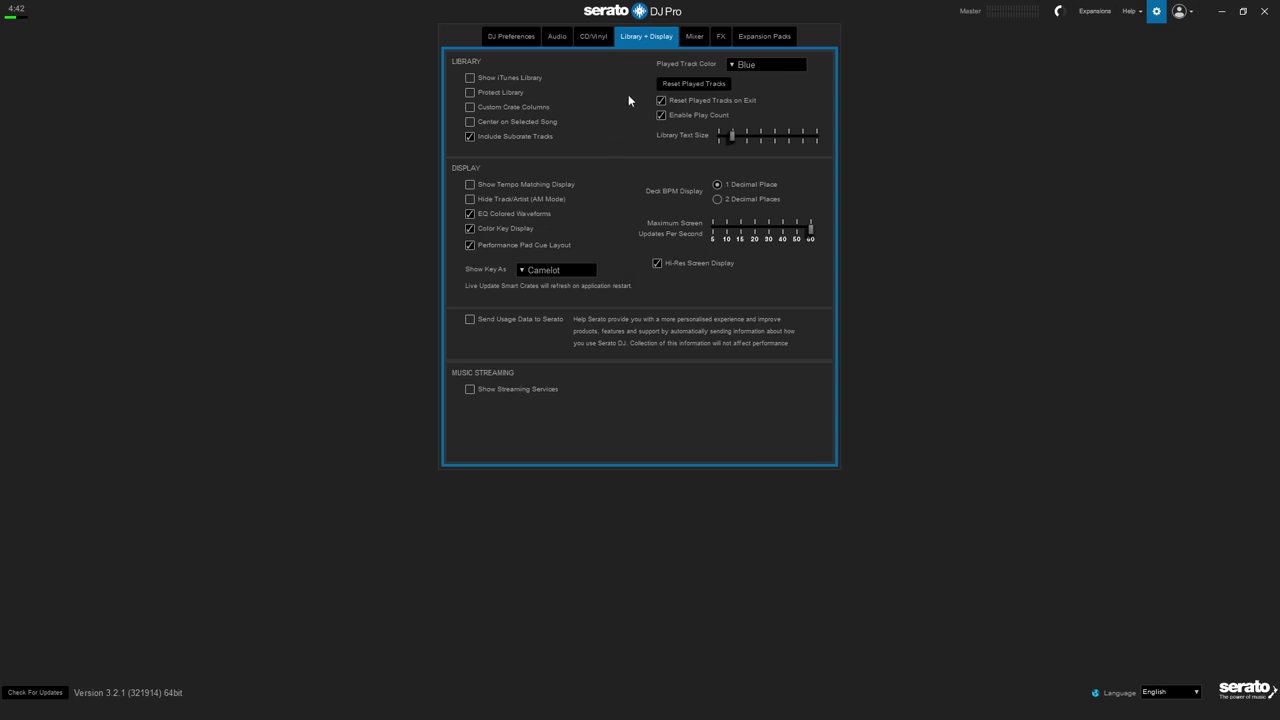
{"action": "left_click", "coordinate": [689, 40]}
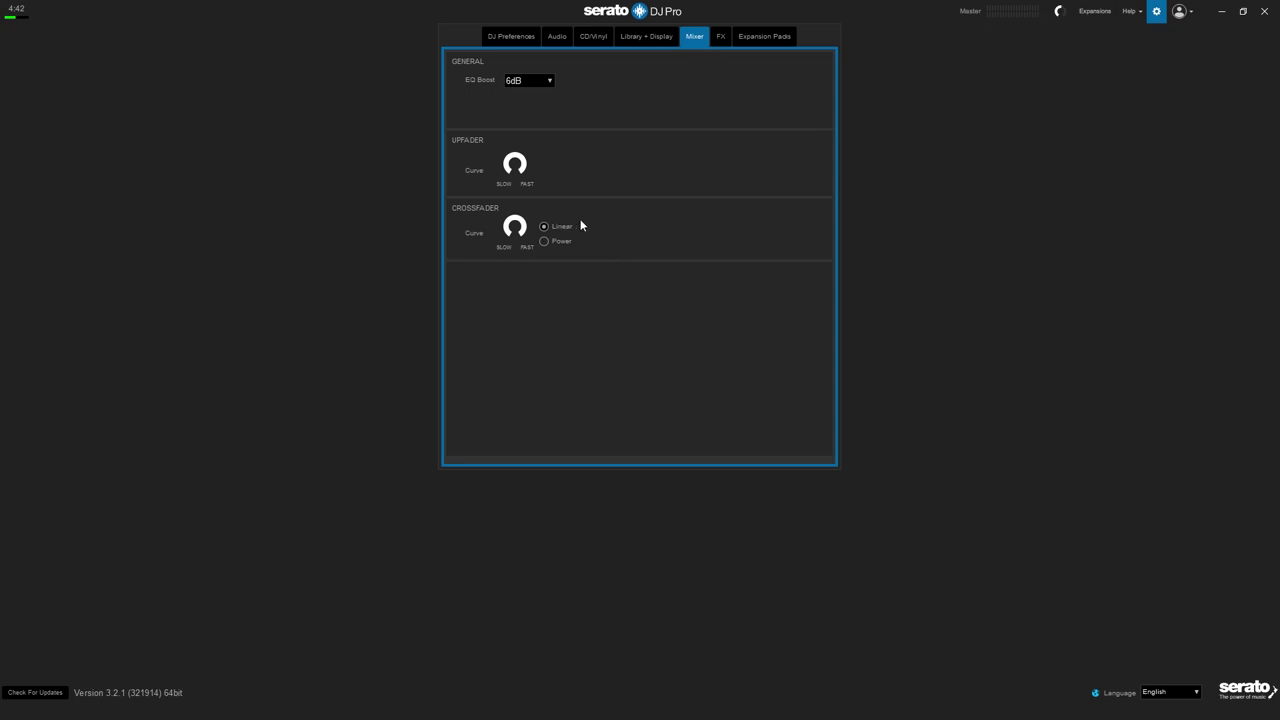
Add Echo, Reverb and Flanger to the Favorite FX list in the FX preferences.
{"action": "left_click", "coordinate": [724, 38]}
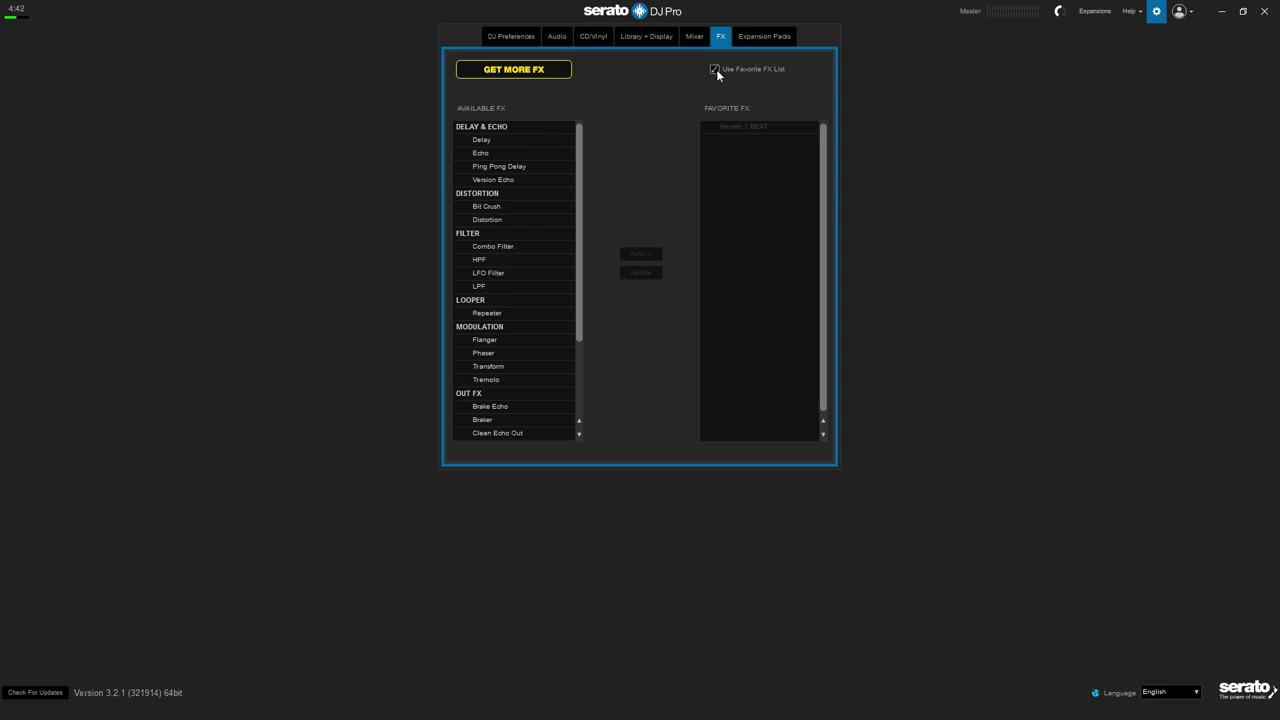
{"action": "left_click", "coordinate": [486, 155]}
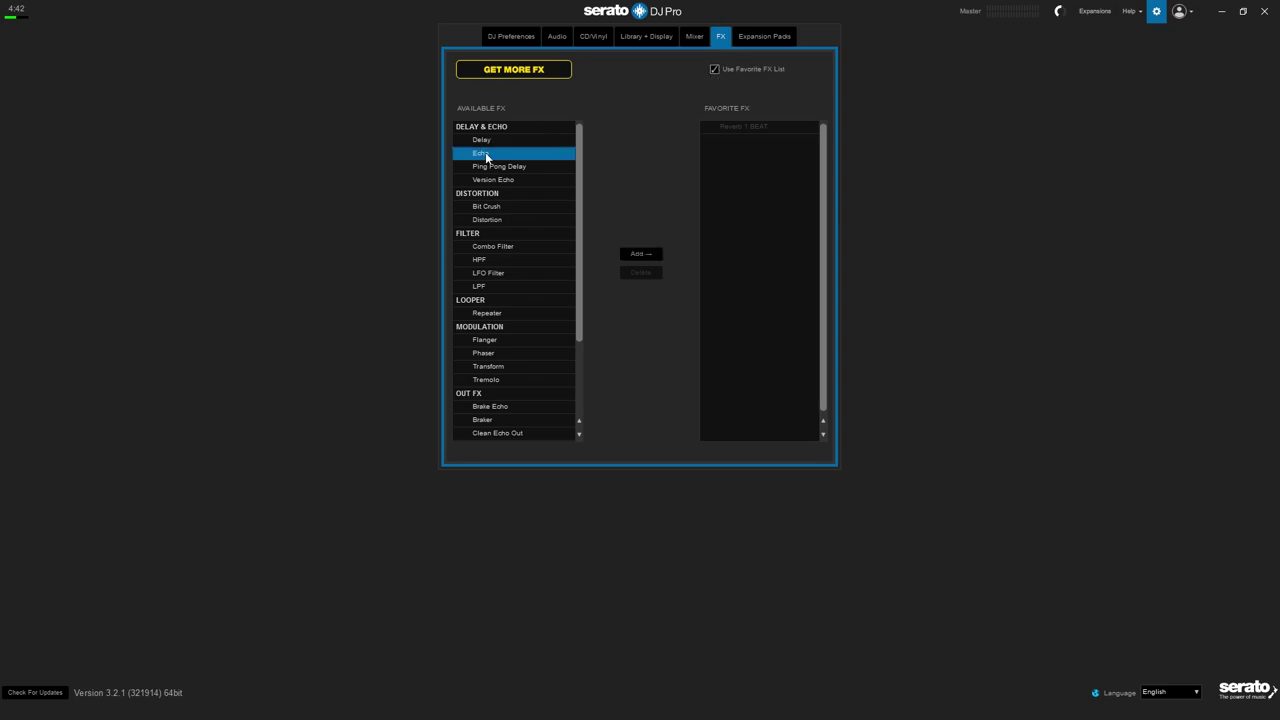
{"action": "left_click", "coordinate": [634, 255]}
{"action": "scroll", "coordinate": [505, 365], "scroll_direction": "down", "scroll_amount": 4}
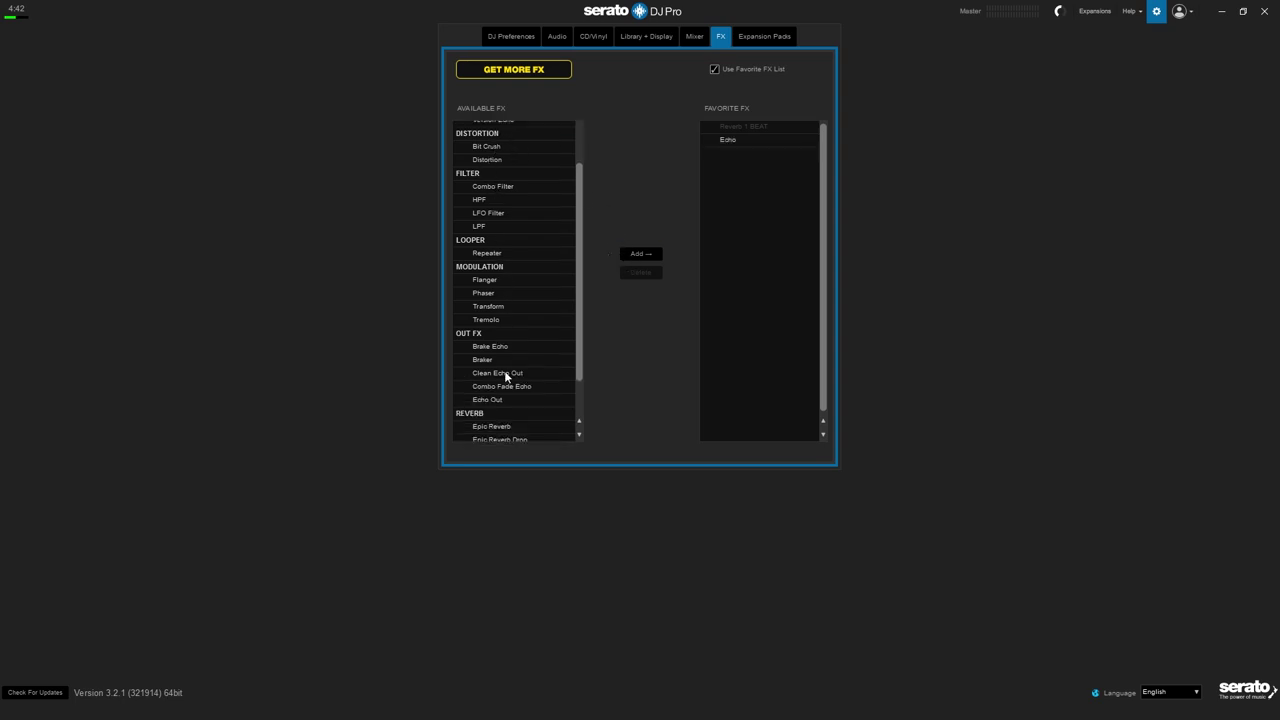
{"action": "left_click", "coordinate": [489, 409]}
{"action": "left_click", "coordinate": [640, 254]}
{"action": "scroll", "coordinate": [526, 344], "scroll_direction": "up", "scroll_amount": 4}
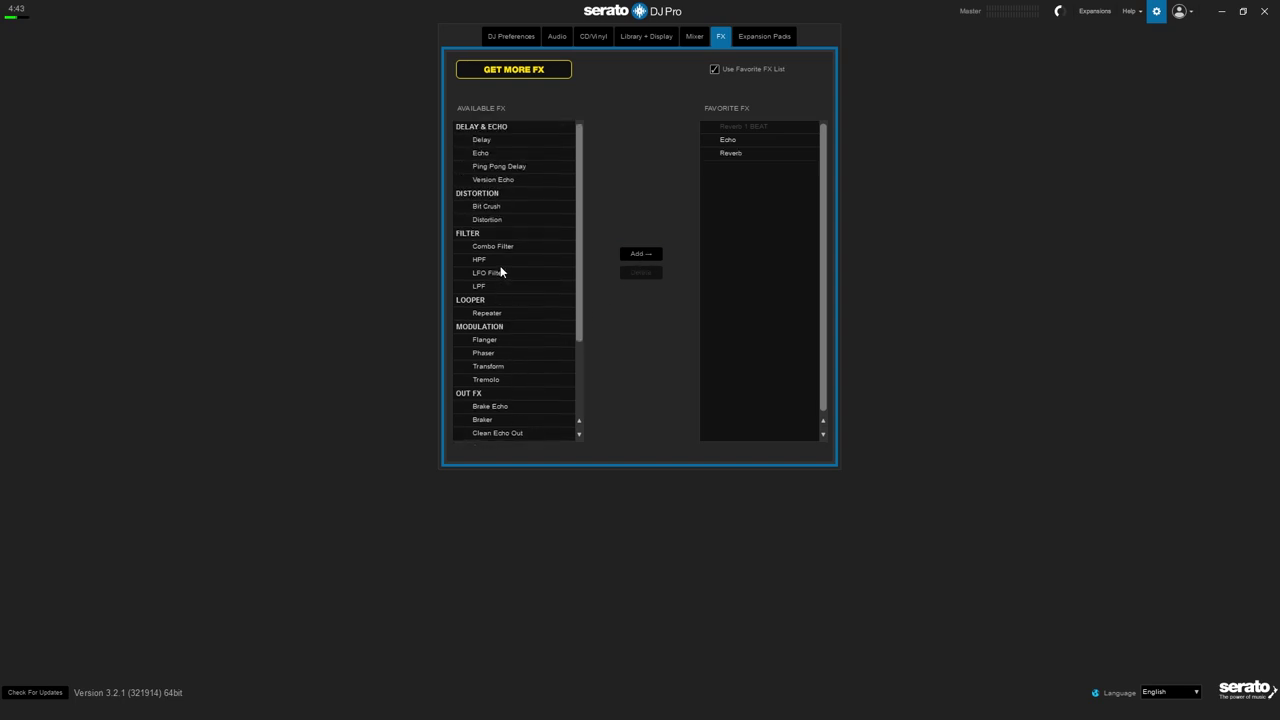
{"action": "left_click", "coordinate": [492, 340]}
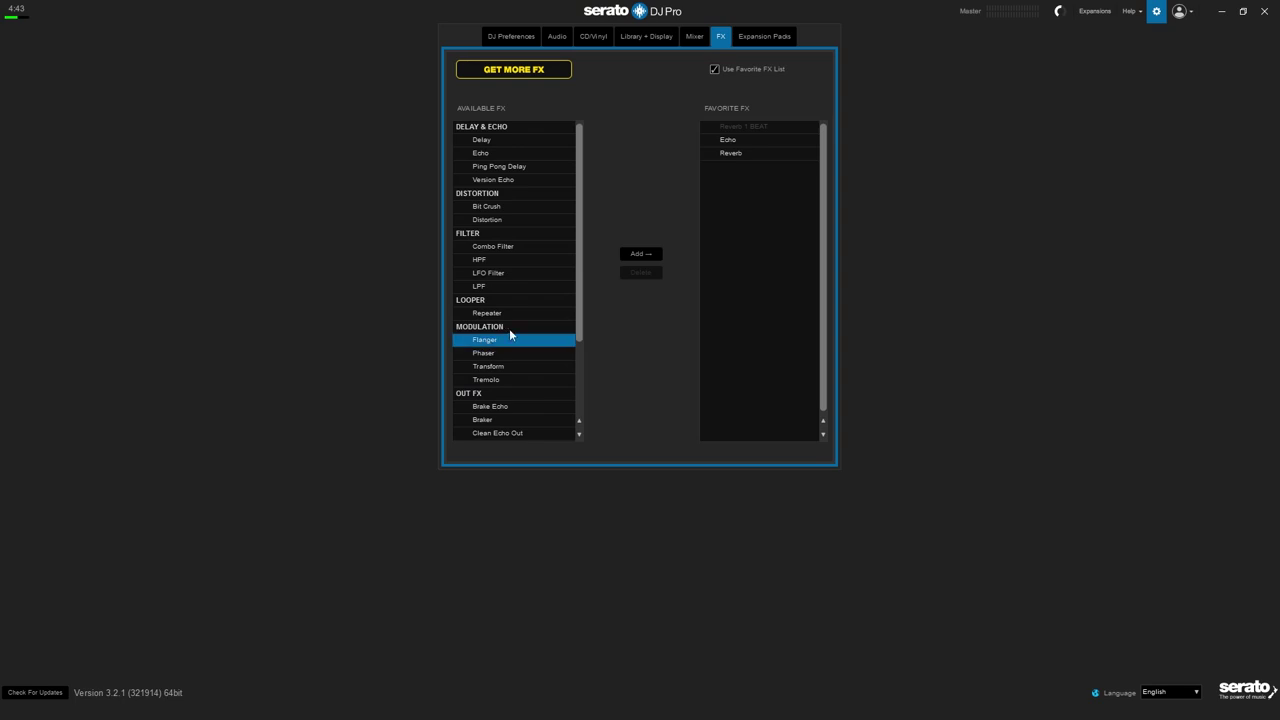
{"action": "left_click", "coordinate": [641, 258]}
Examine the entries in the Favorite FX list and look through the available effects, from distortion to reverb.
{"action": "left_click", "coordinate": [731, 132]}
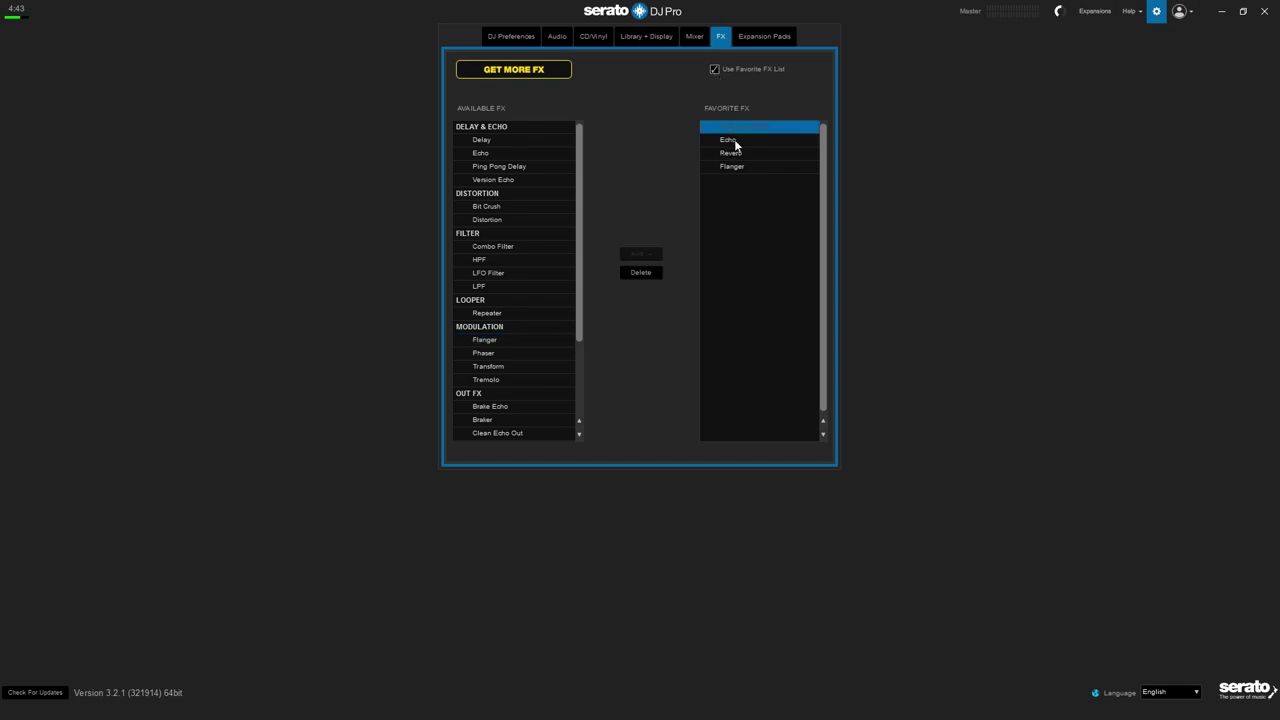
{"action": "left_click", "coordinate": [733, 145]}
{"action": "left_click", "coordinate": [731, 154]}
{"action": "left_click", "coordinate": [736, 166]}
{"action": "left_click", "coordinate": [737, 143]}
{"action": "left_click", "coordinate": [734, 155]}
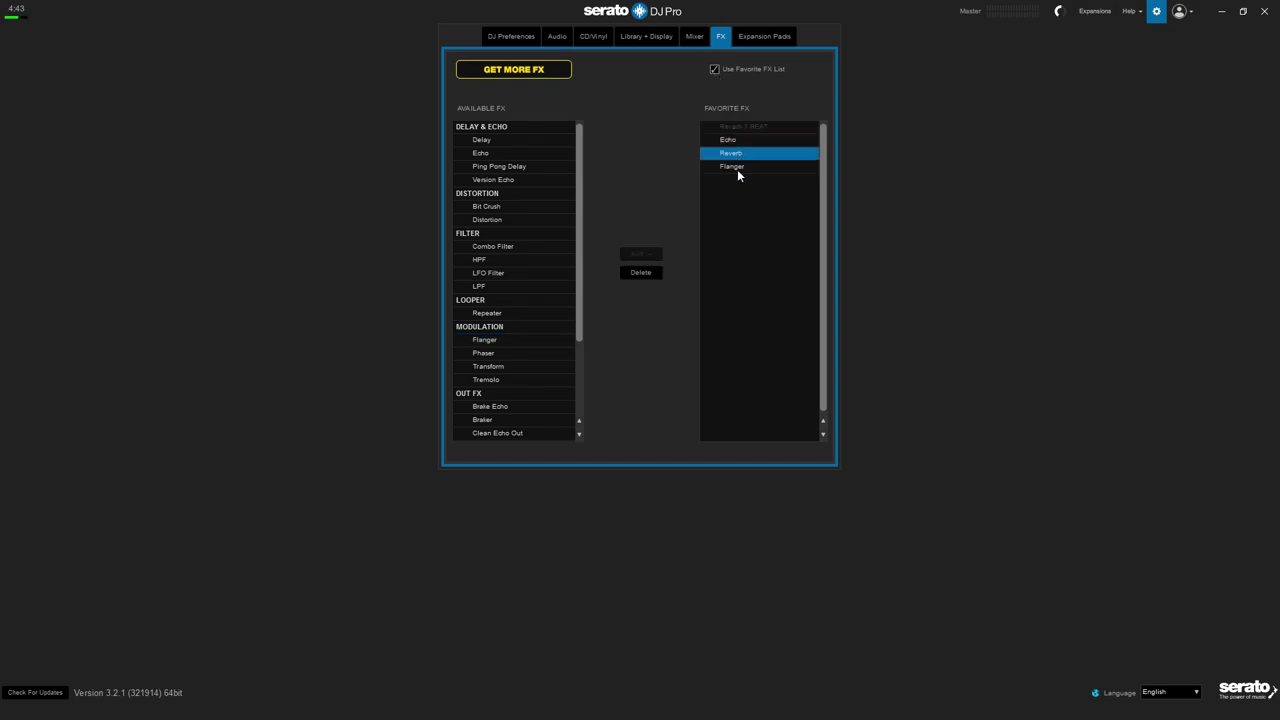
{"action": "left_click", "coordinate": [484, 206]}
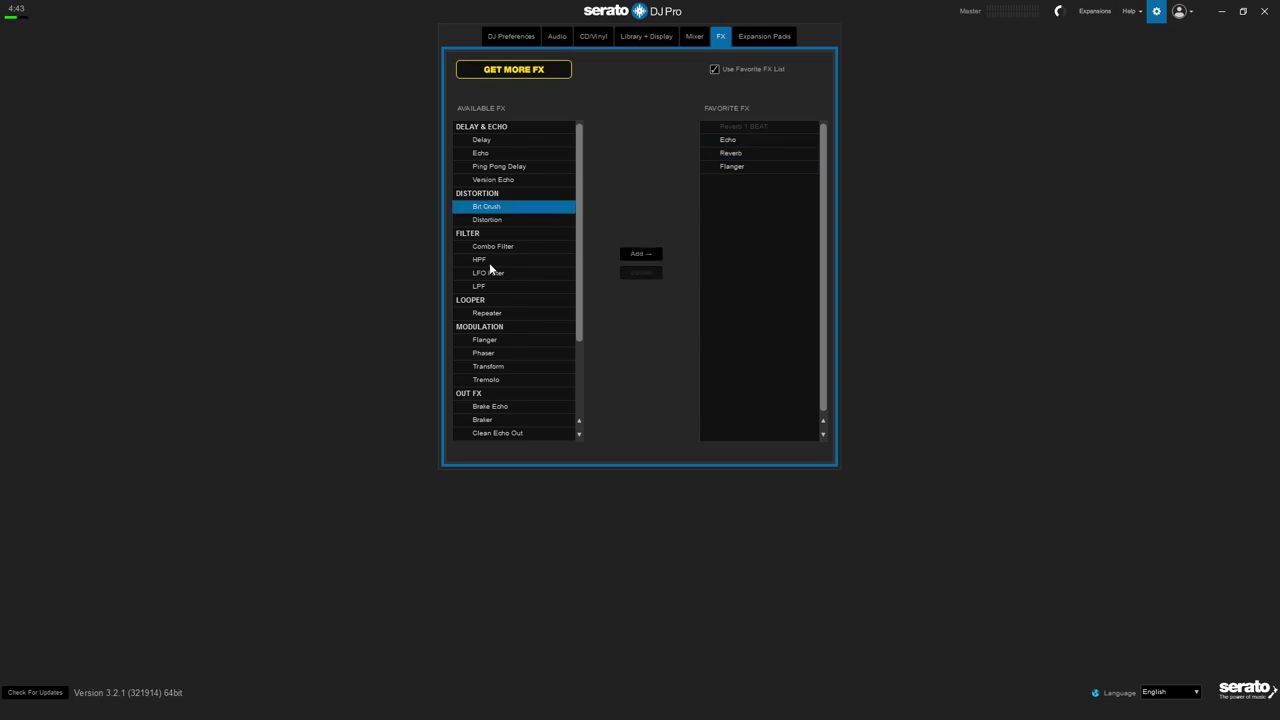
{"action": "left_click", "coordinate": [484, 287]}
{"action": "left_click", "coordinate": [485, 341]}
{"action": "scroll", "coordinate": [483, 389], "scroll_direction": "down", "scroll_amount": 1}
{"action": "scroll", "coordinate": [483, 389], "scroll_direction": "down", "scroll_amount": 4}
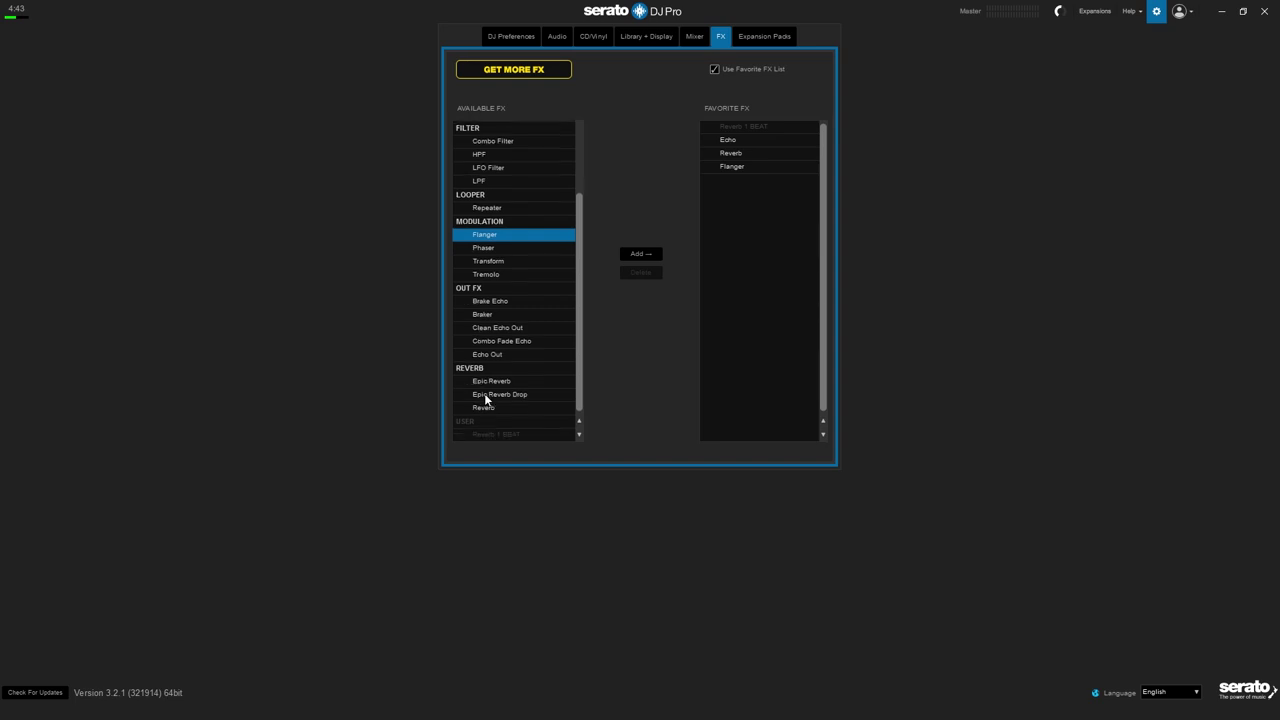
{"action": "scroll", "coordinate": [486, 286], "scroll_direction": "up", "scroll_amount": 5}
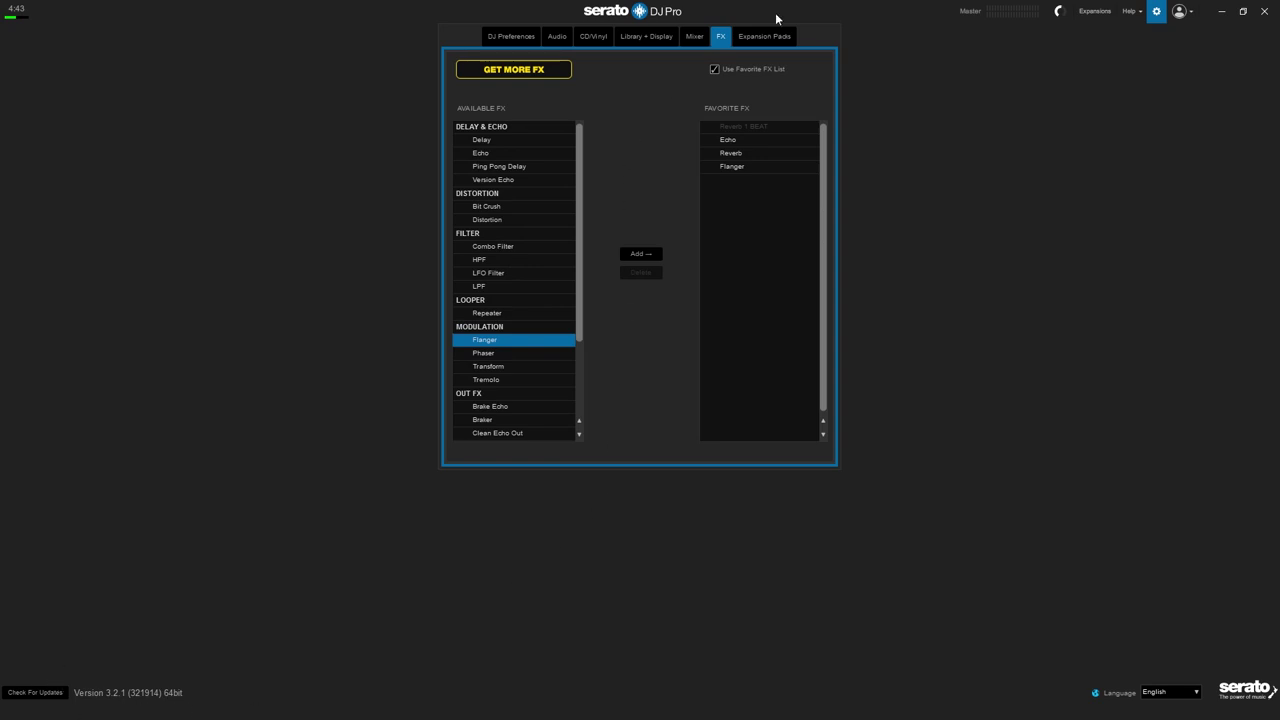
Return to the decks and reset deck 1's LOW, MID and HI EQ to center.
{"action": "left_click", "coordinate": [1156, 11]}
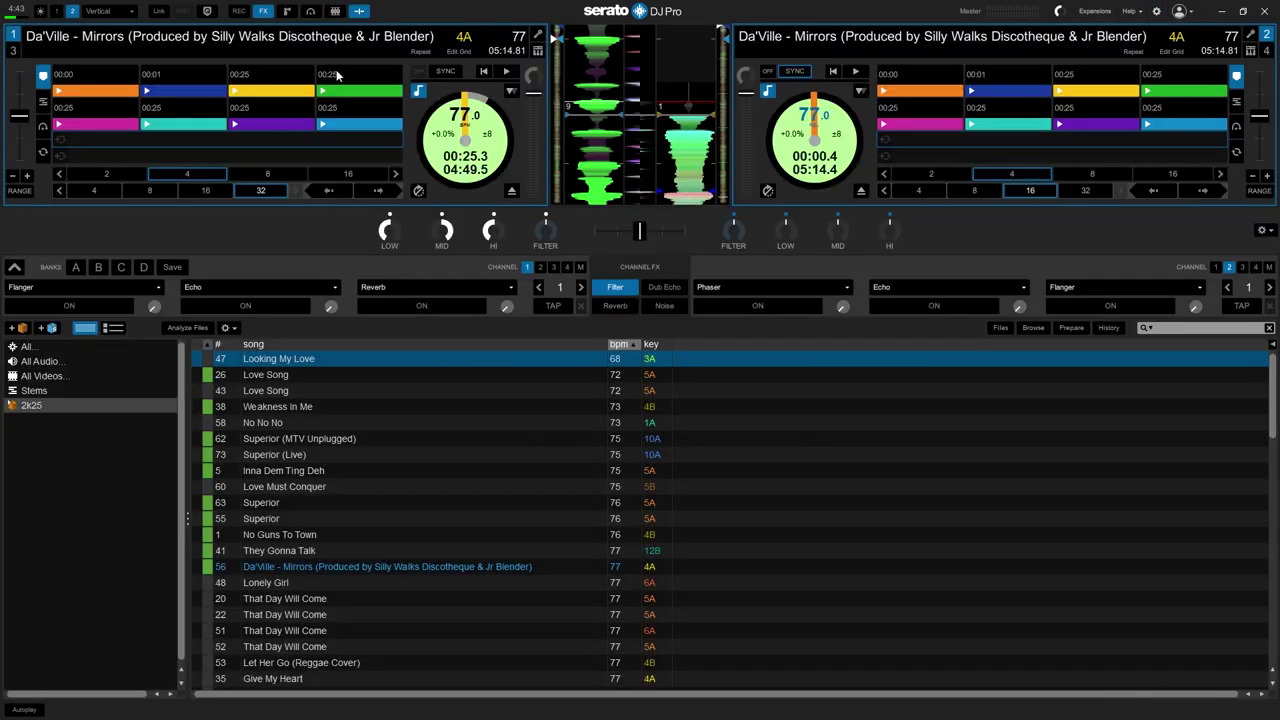
{"action": "left_click", "coordinate": [393, 220]}
{"action": "left_click", "coordinate": [441, 218]}
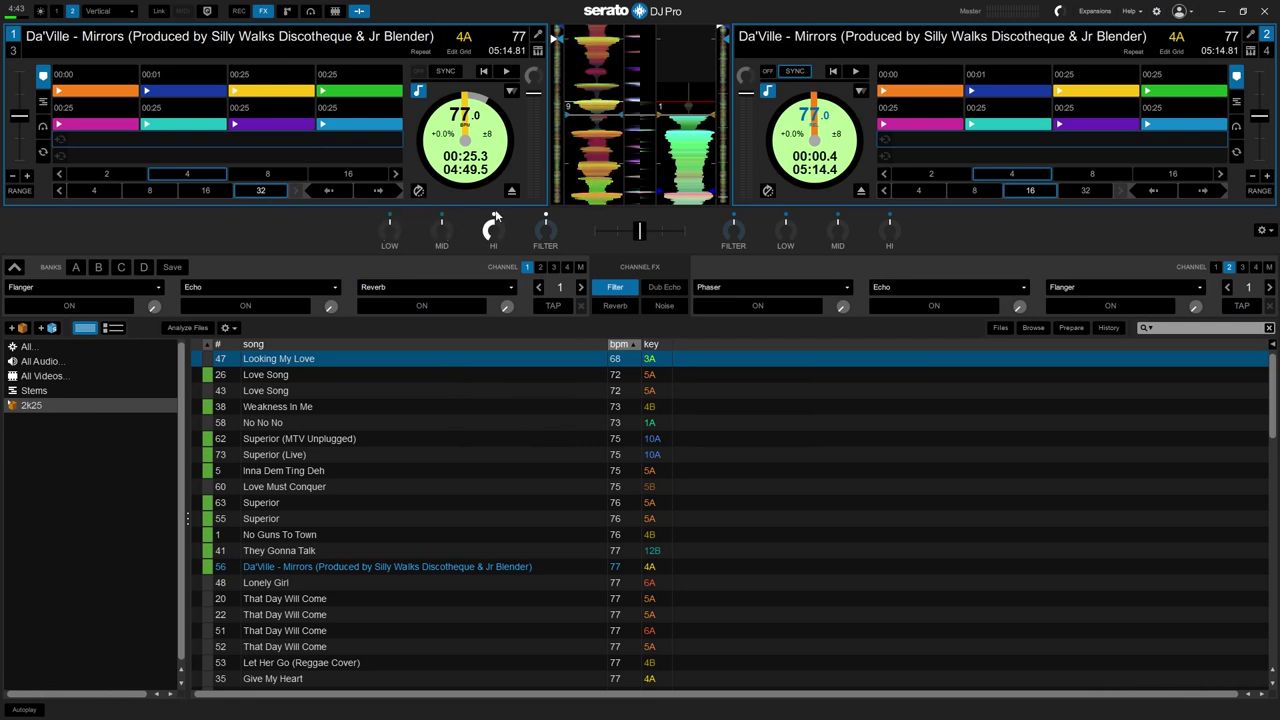
{"action": "left_click", "coordinate": [493, 222]}
Turn on the Flanger and Echo effects in deck 1's FX unit.
{"action": "left_click", "coordinate": [74, 306]}
{"action": "left_click", "coordinate": [227, 304]}
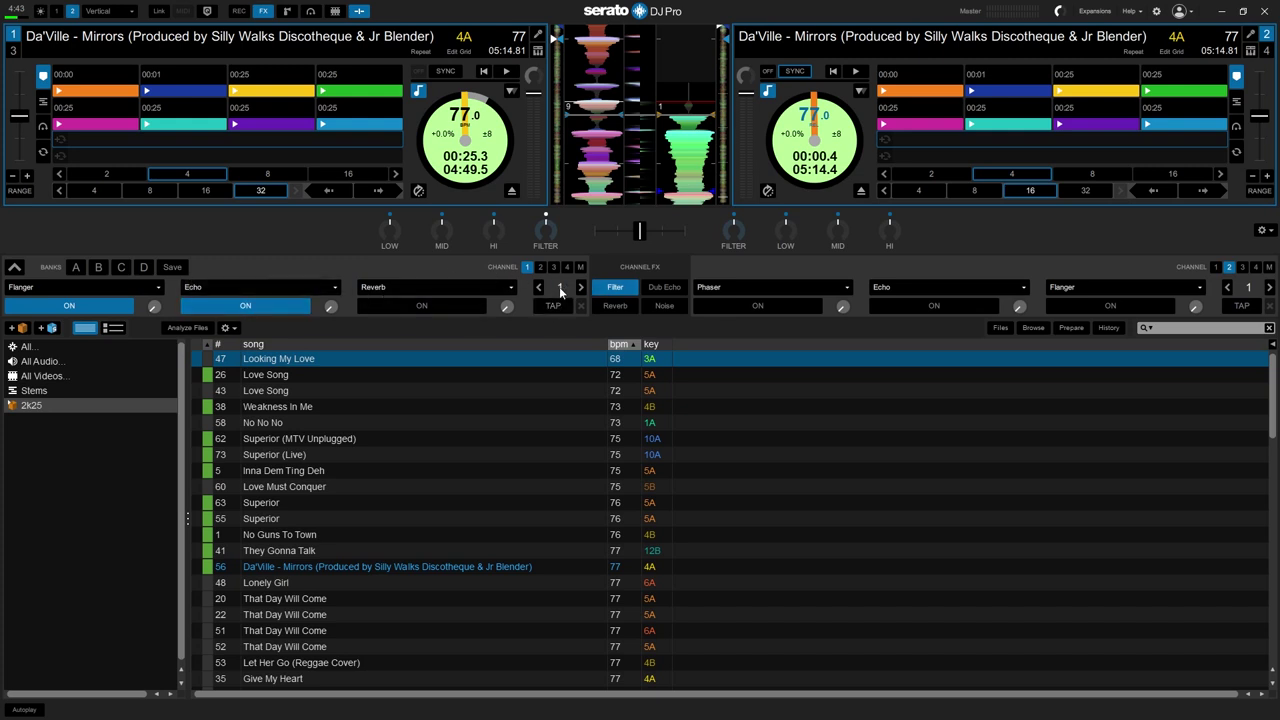
Try the Filter and Reverb channel effects and leave Channel FX set to Dub Echo.
{"action": "left_click", "coordinate": [652, 291]}
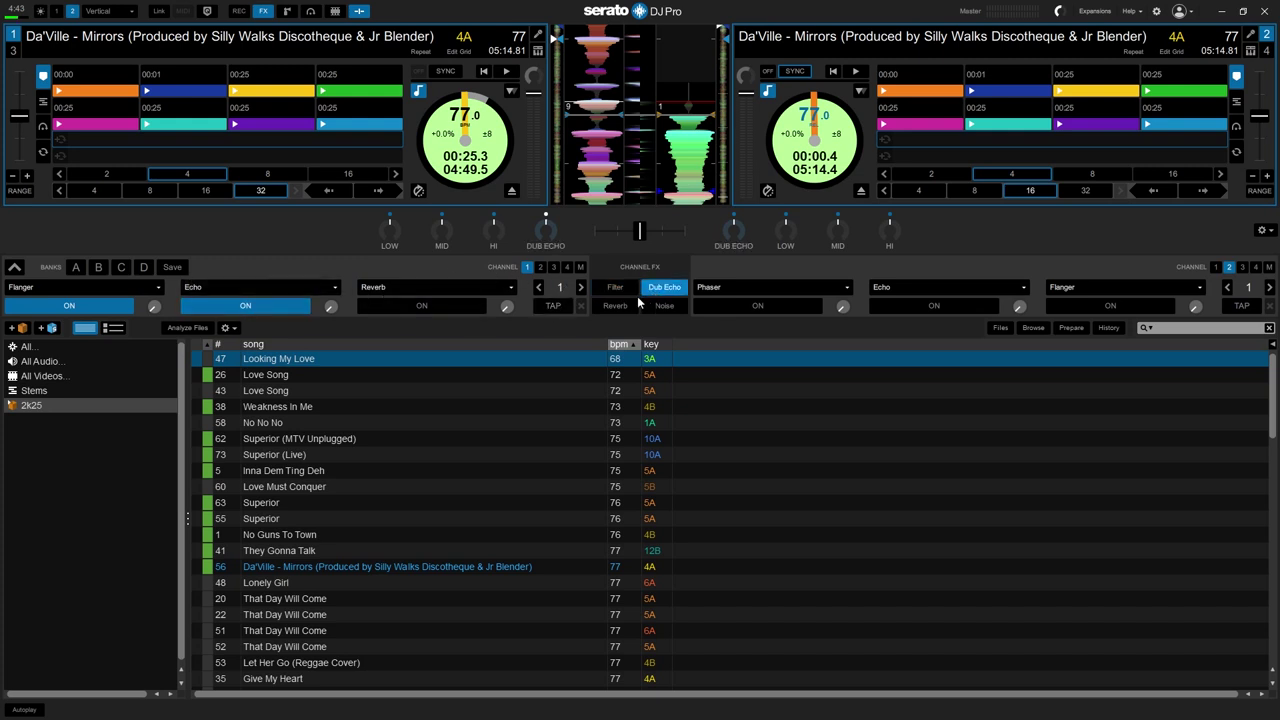
{"action": "left_click", "coordinate": [630, 290]}
{"action": "left_click", "coordinate": [615, 306]}
{"action": "left_click", "coordinate": [663, 288]}
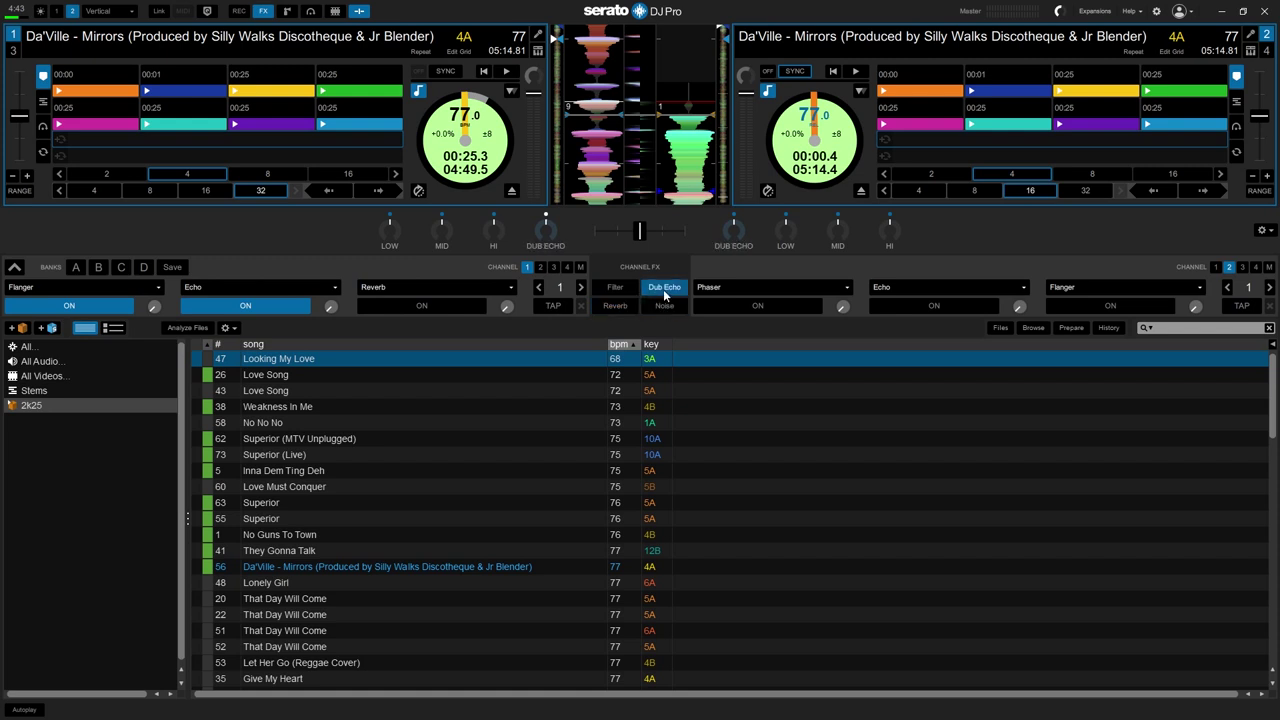
Turn on Reverb in deck 1's FX unit, and switch Flanger, Echo and Reverb all off.
{"action": "left_click", "coordinate": [410, 307]}
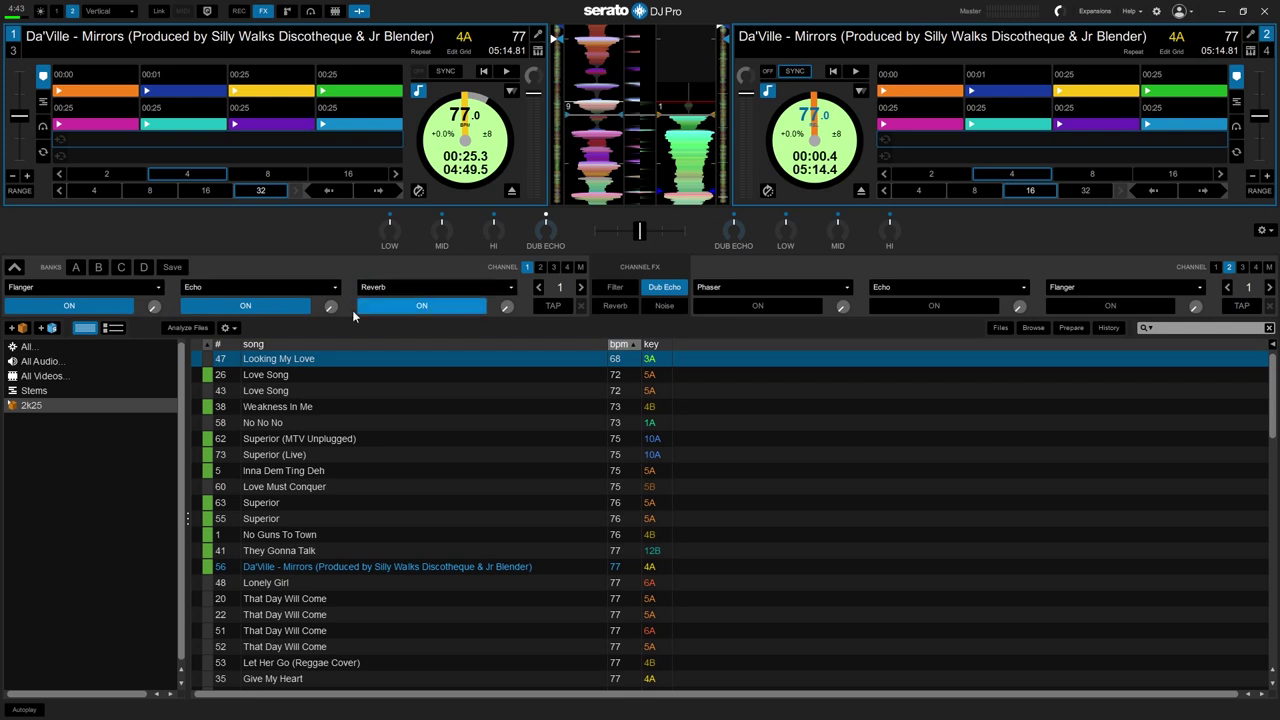
{"action": "left_click", "coordinate": [98, 303]}
{"action": "left_click", "coordinate": [220, 307]}
{"action": "left_click", "coordinate": [410, 307]}
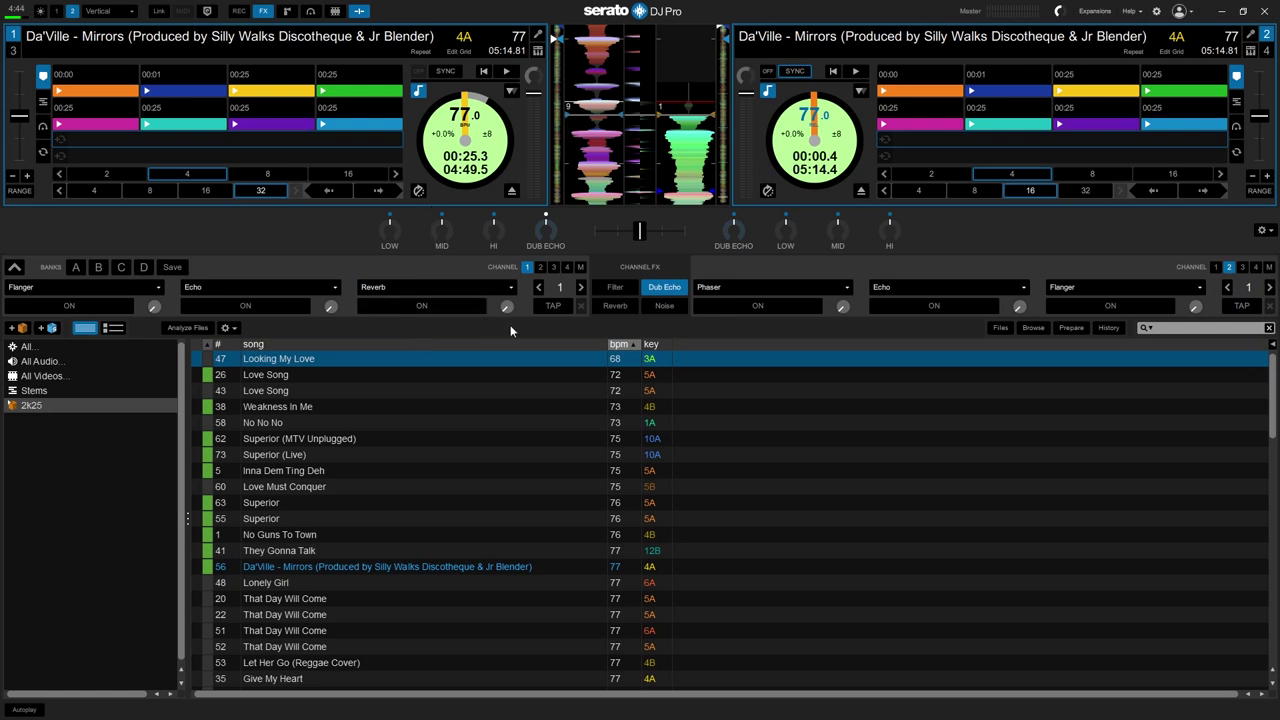
Open the Serato Video settings in the Expansion Packs preferences and set the Window Aspect Ratio to 16:9.
{"action": "left_click", "coordinate": [1157, 12]}
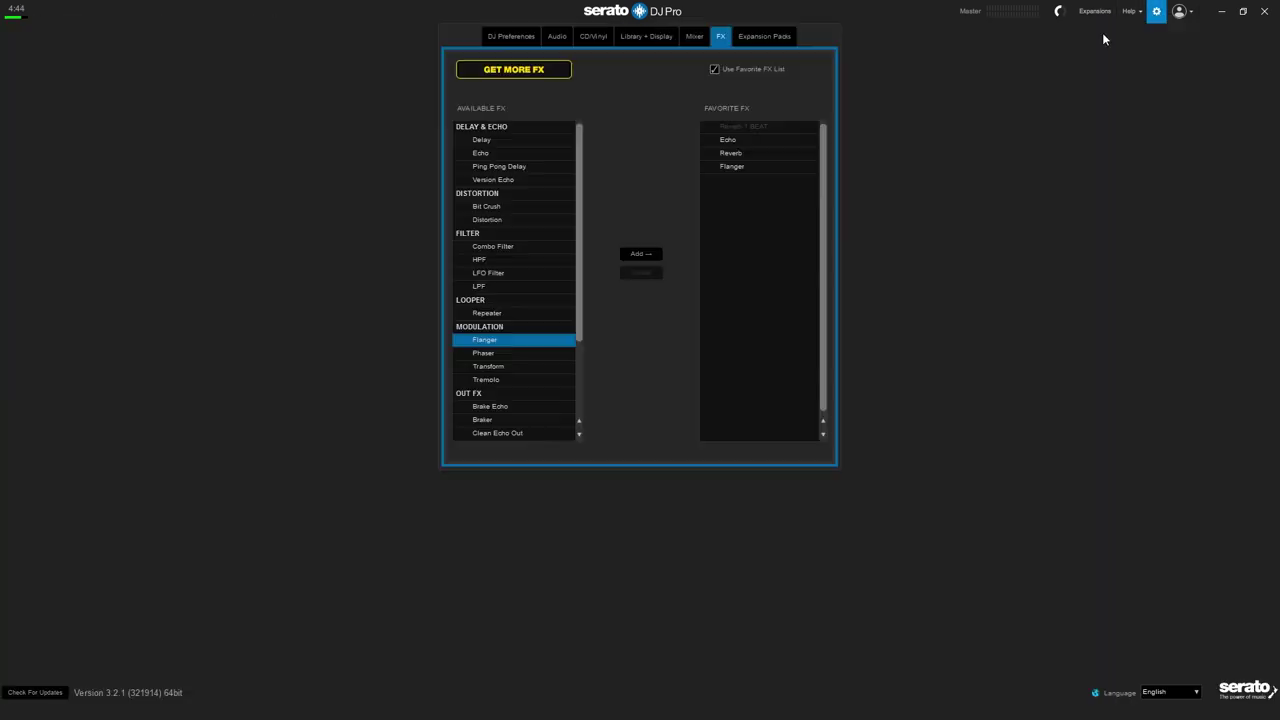
{"action": "left_click", "coordinate": [762, 37]}
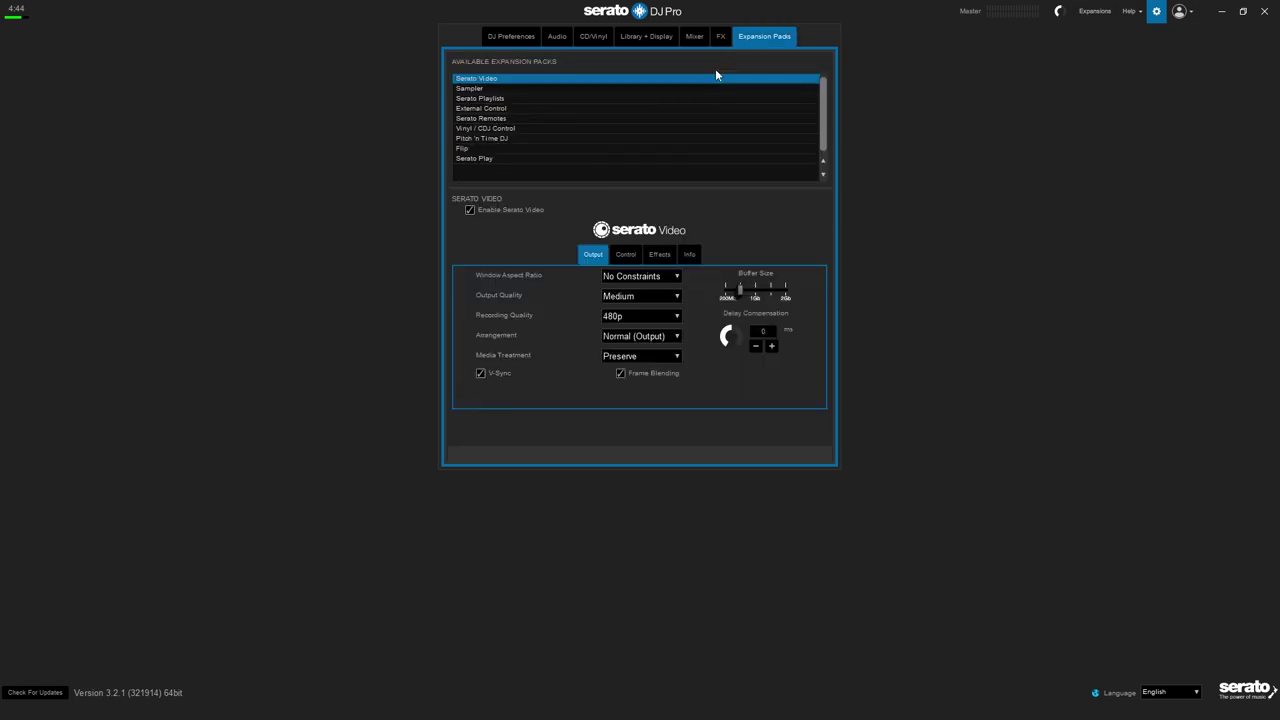
{"action": "left_click", "coordinate": [492, 89]}
{"action": "left_click", "coordinate": [497, 80]}
{"action": "left_click", "coordinate": [630, 277]}
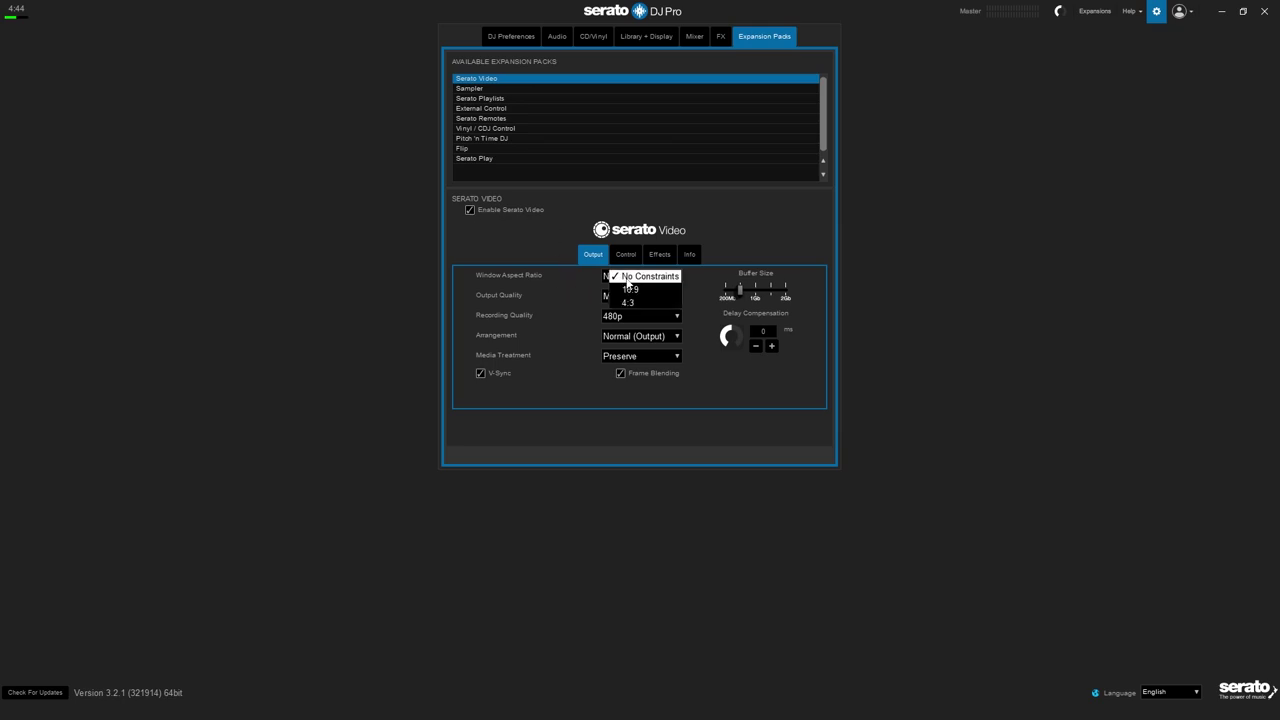
{"action": "left_click", "coordinate": [632, 278]}
{"action": "left_click", "coordinate": [632, 278]}
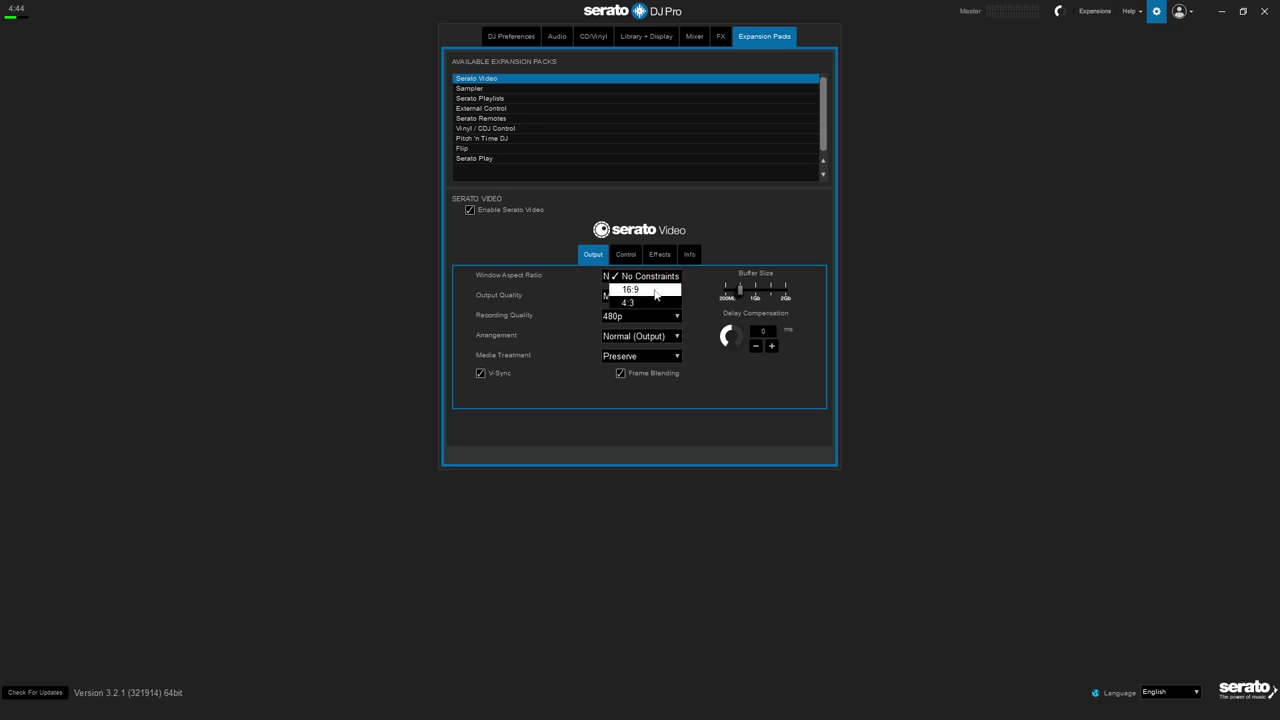
{"action": "left_click", "coordinate": [655, 290]}
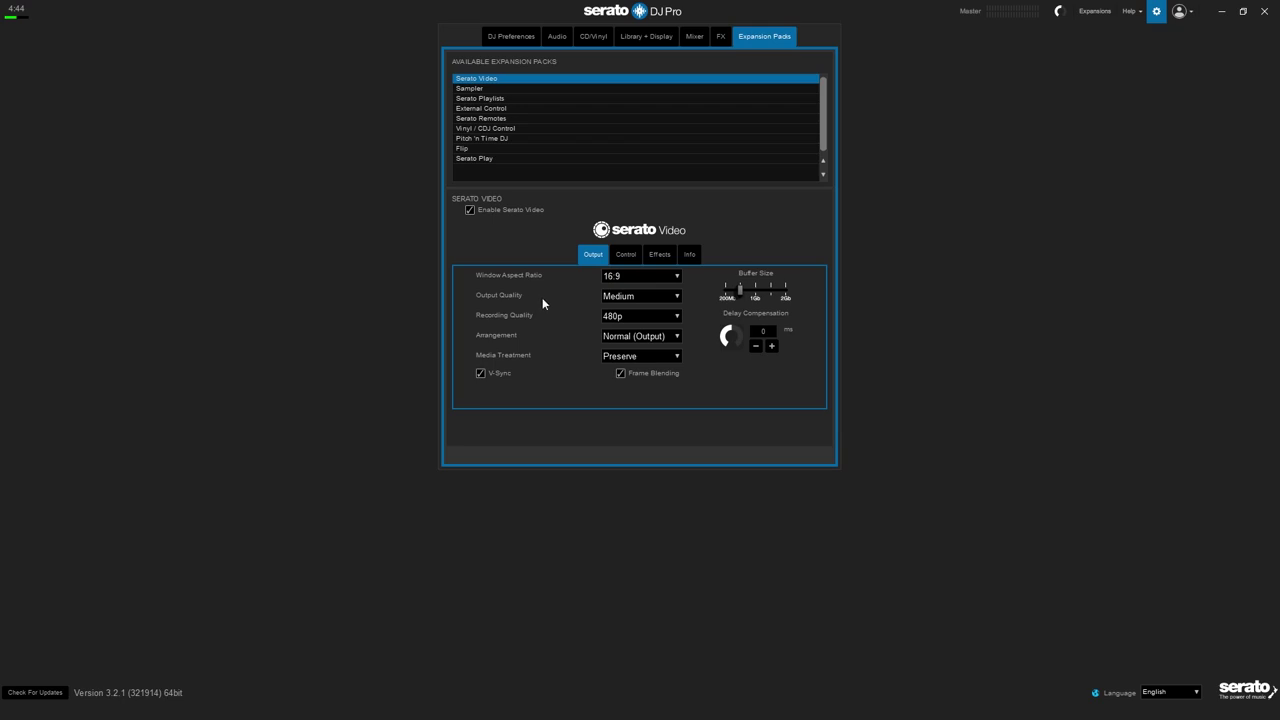
Set Serato Video's Output Quality to Best and its Recording Quality to 1080p.
{"action": "left_click", "coordinate": [619, 297]}
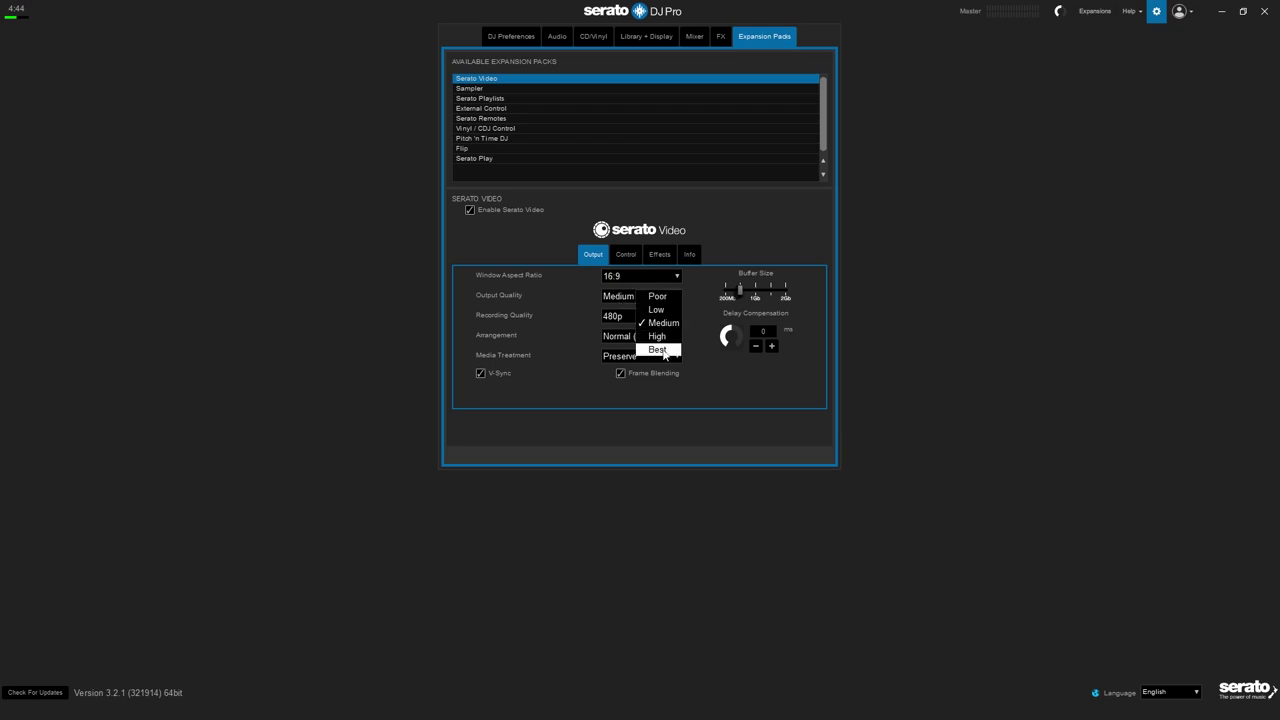
{"action": "left_click", "coordinate": [658, 350]}
{"action": "left_click", "coordinate": [632, 316]}
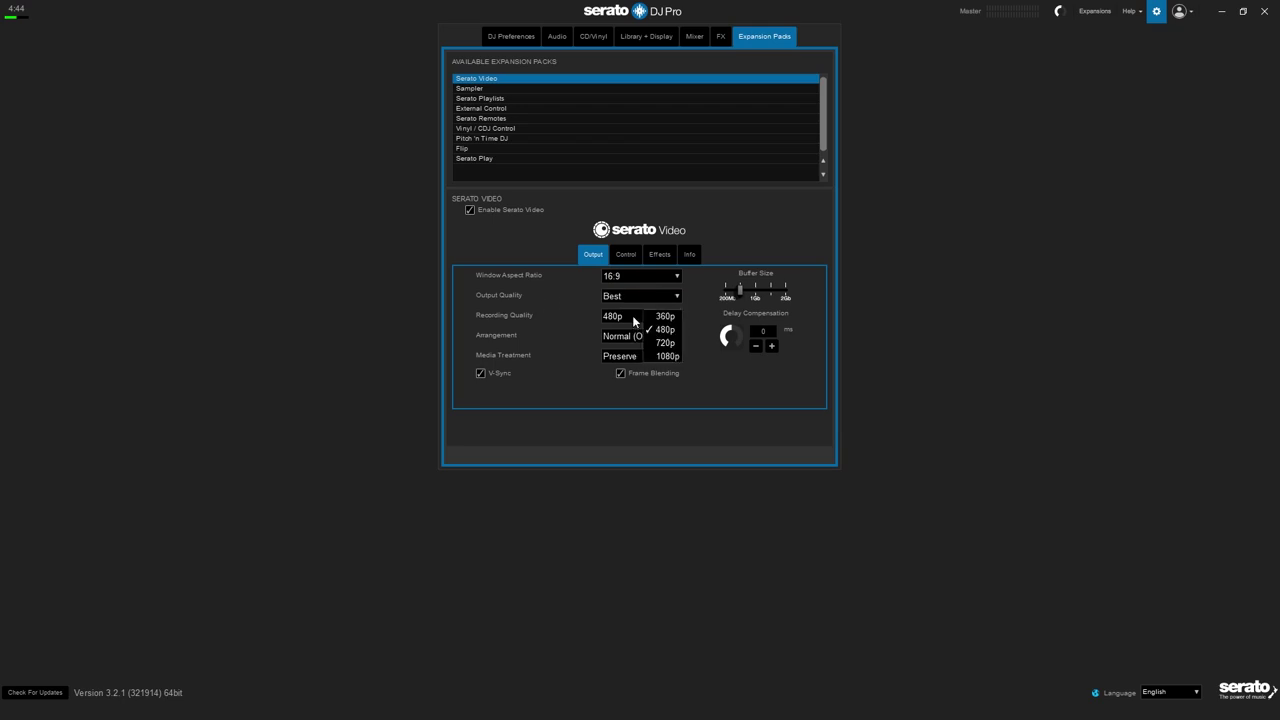
{"action": "left_click", "coordinate": [664, 357]}
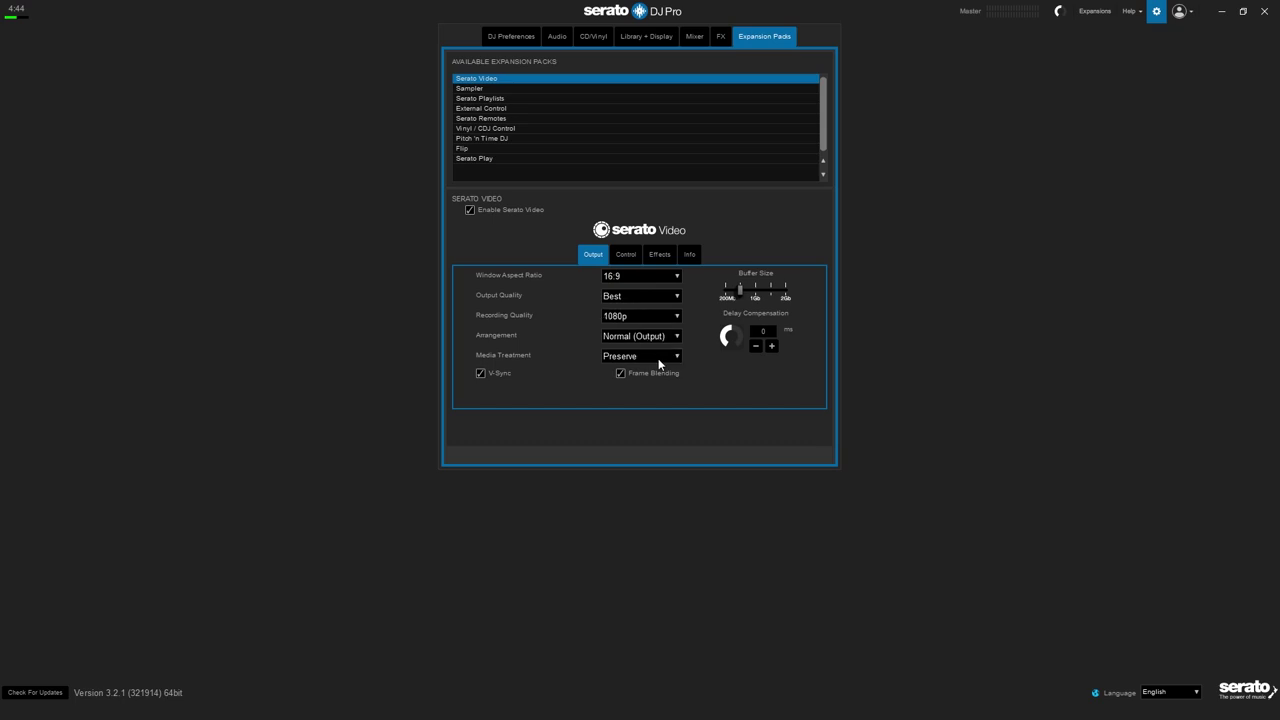
Look through Serato Video's Arrangement and Media Treatment choices and try out its Buffer Size slider.
{"action": "left_click", "coordinate": [614, 335]}
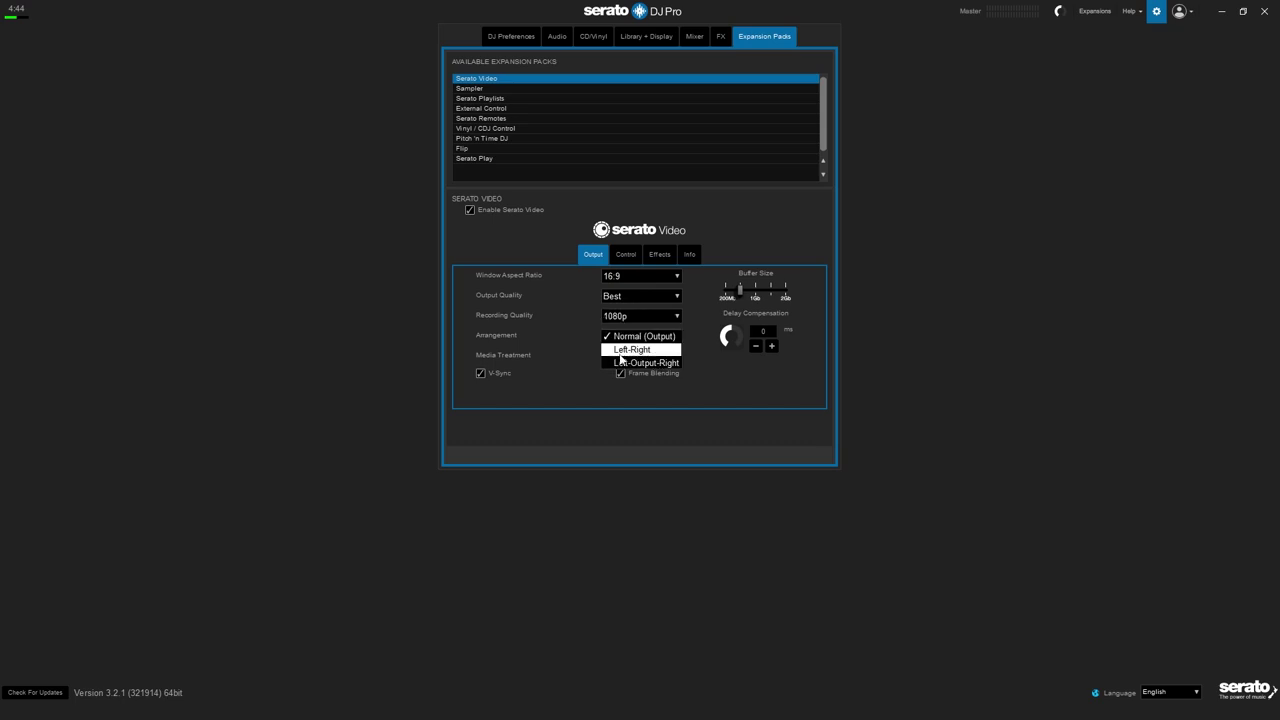
{"action": "left_click", "coordinate": [679, 339]}
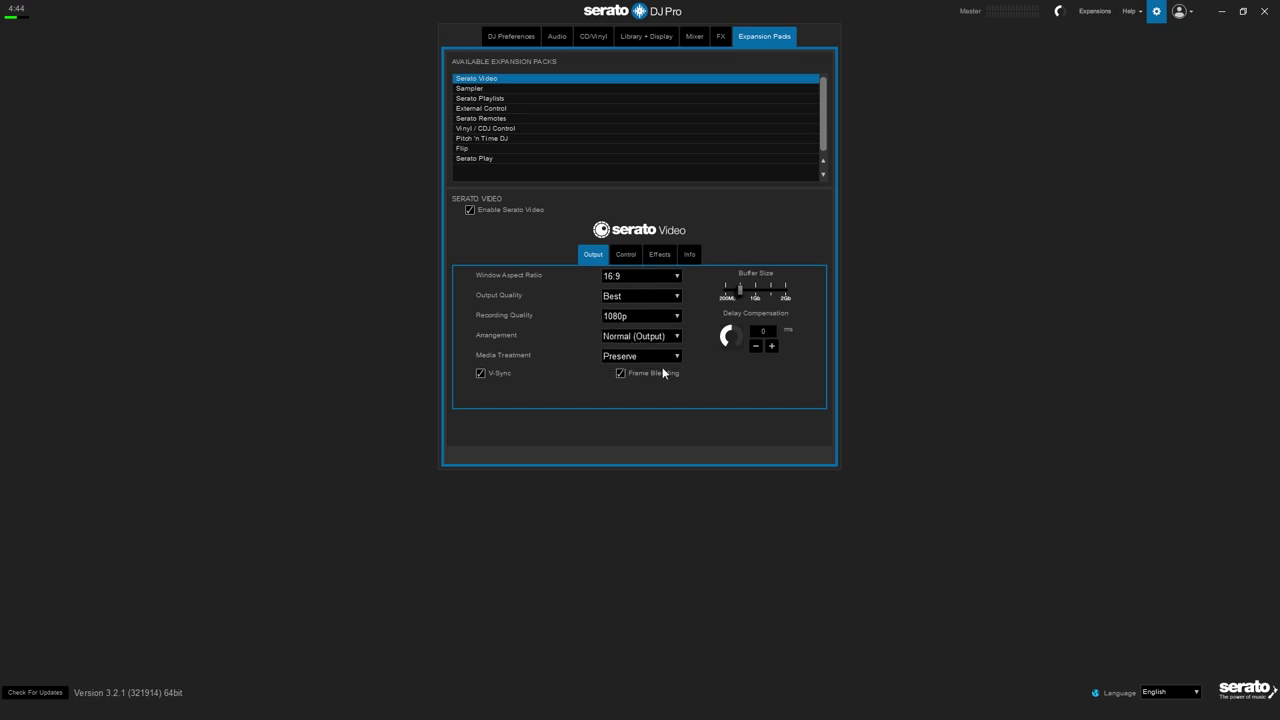
{"action": "left_click", "coordinate": [642, 355]}
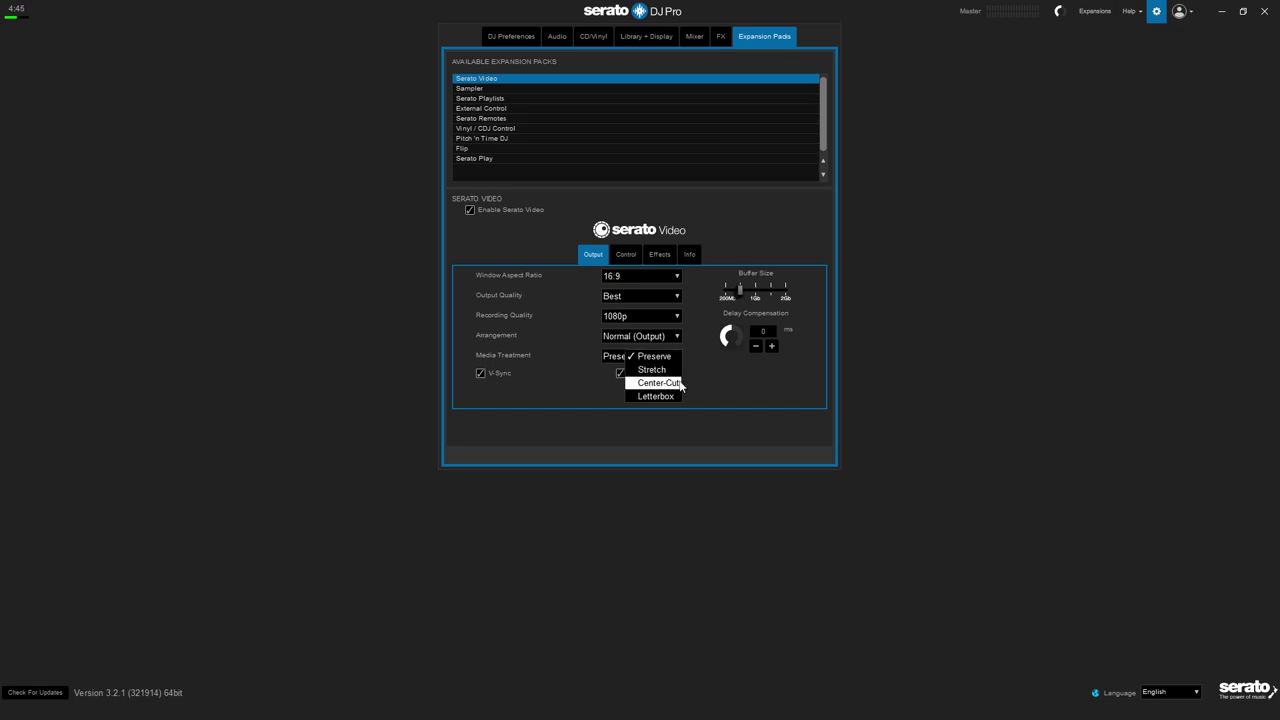
{"action": "left_click", "coordinate": [667, 362]}
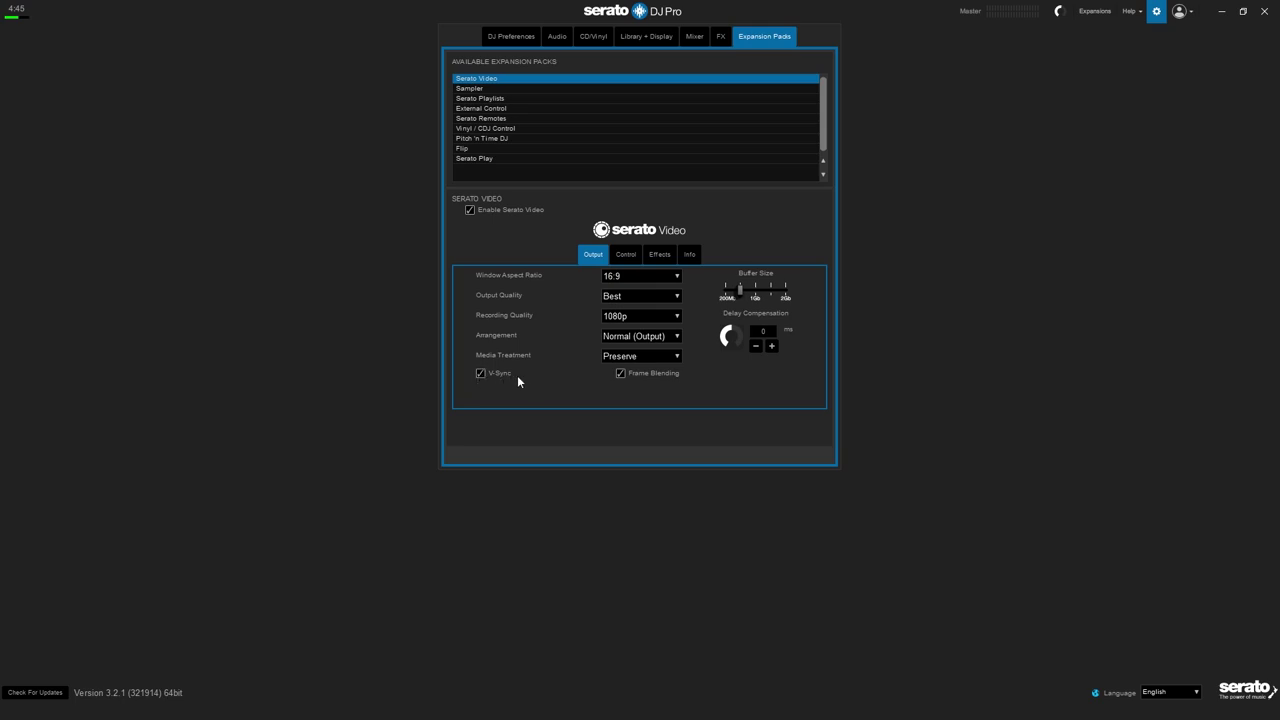
{"action": "left_click", "coordinate": [741, 293]}
{"action": "left_click_drag", "start_coordinate": [786, 292], "coordinate": [741, 294]}
Examine the settings of each remaining expansion pack, from Sampler and Serato Playlists through Flip and Serato Play.
{"action": "left_click", "coordinate": [480, 89]}
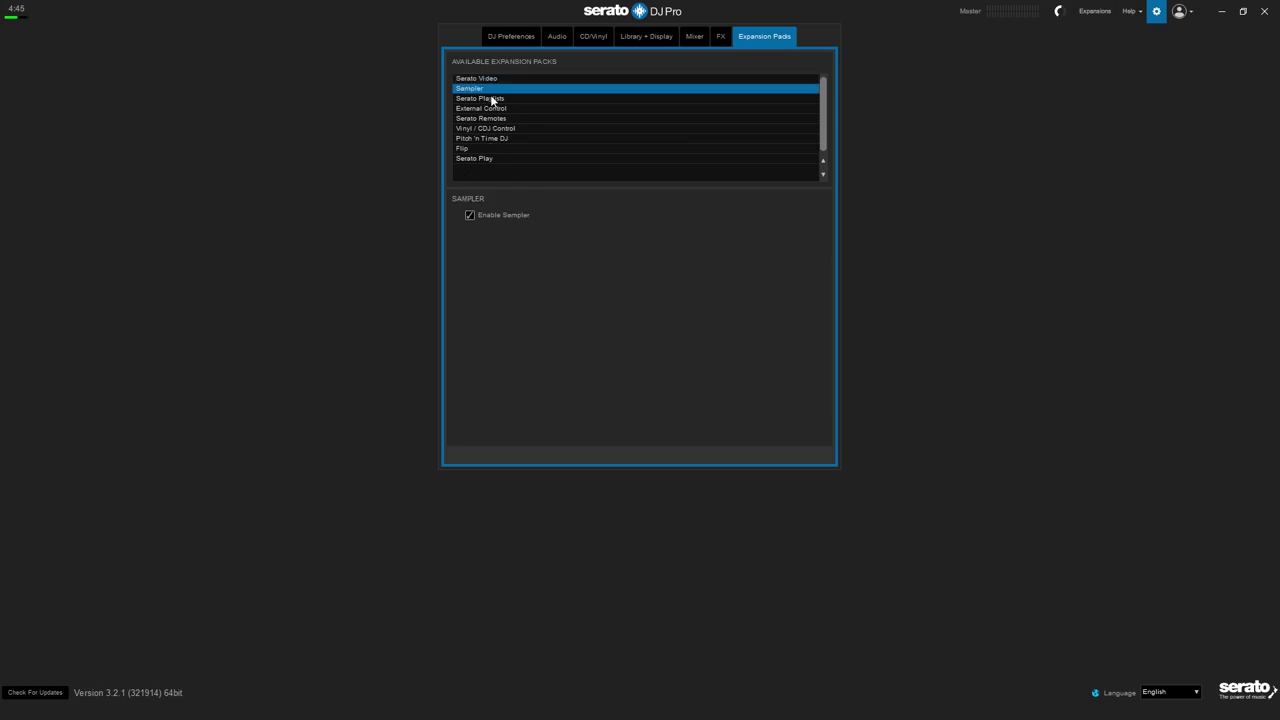
{"action": "left_click", "coordinate": [489, 100]}
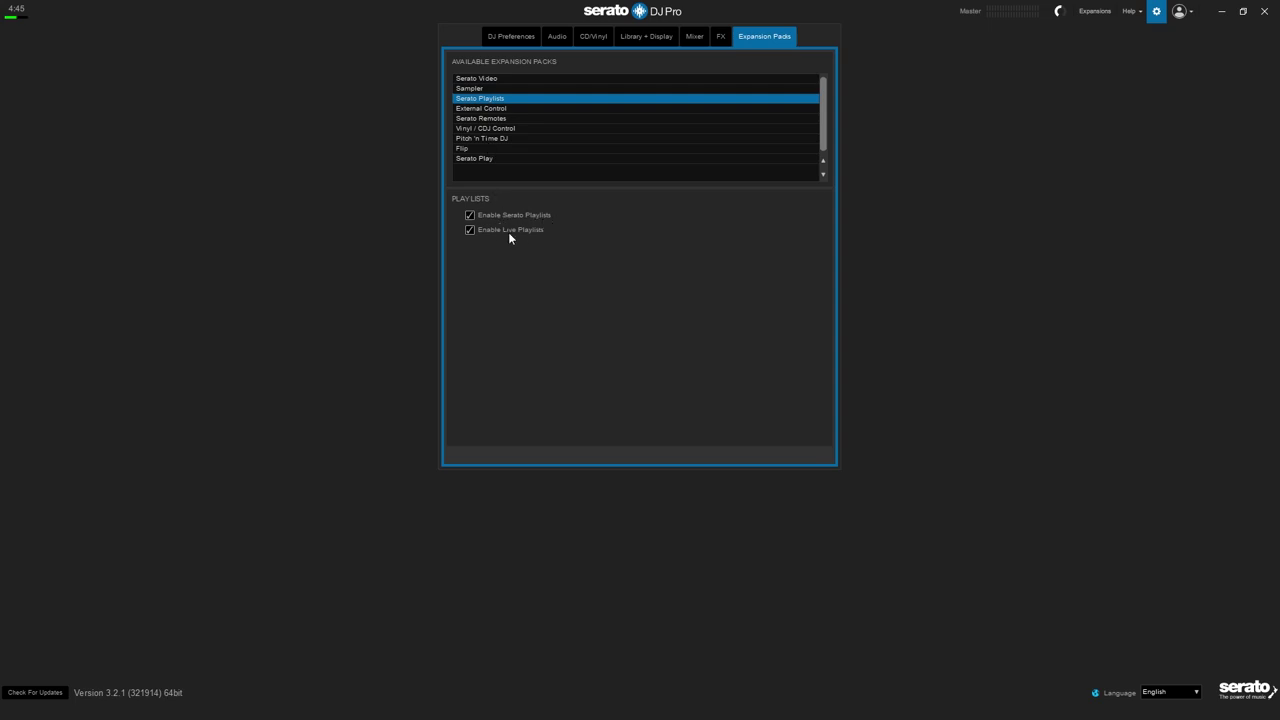
{"action": "left_click", "coordinate": [480, 110]}
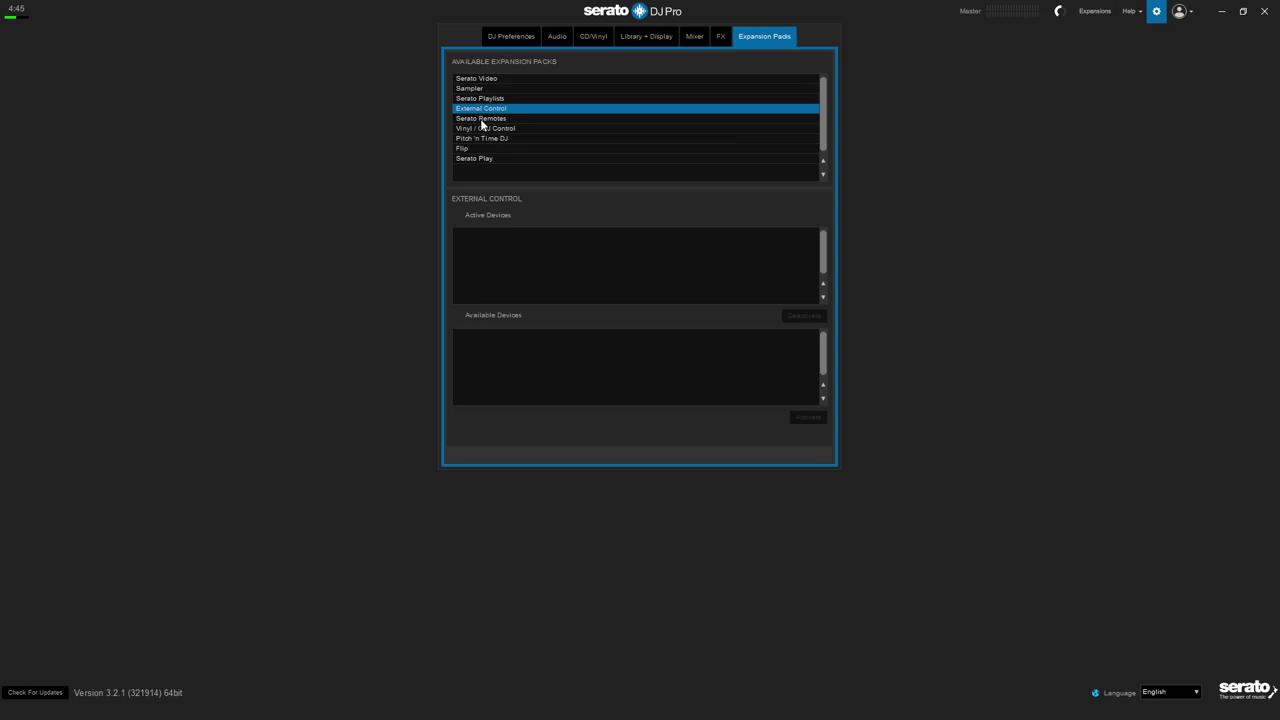
{"action": "left_click", "coordinate": [482, 120]}
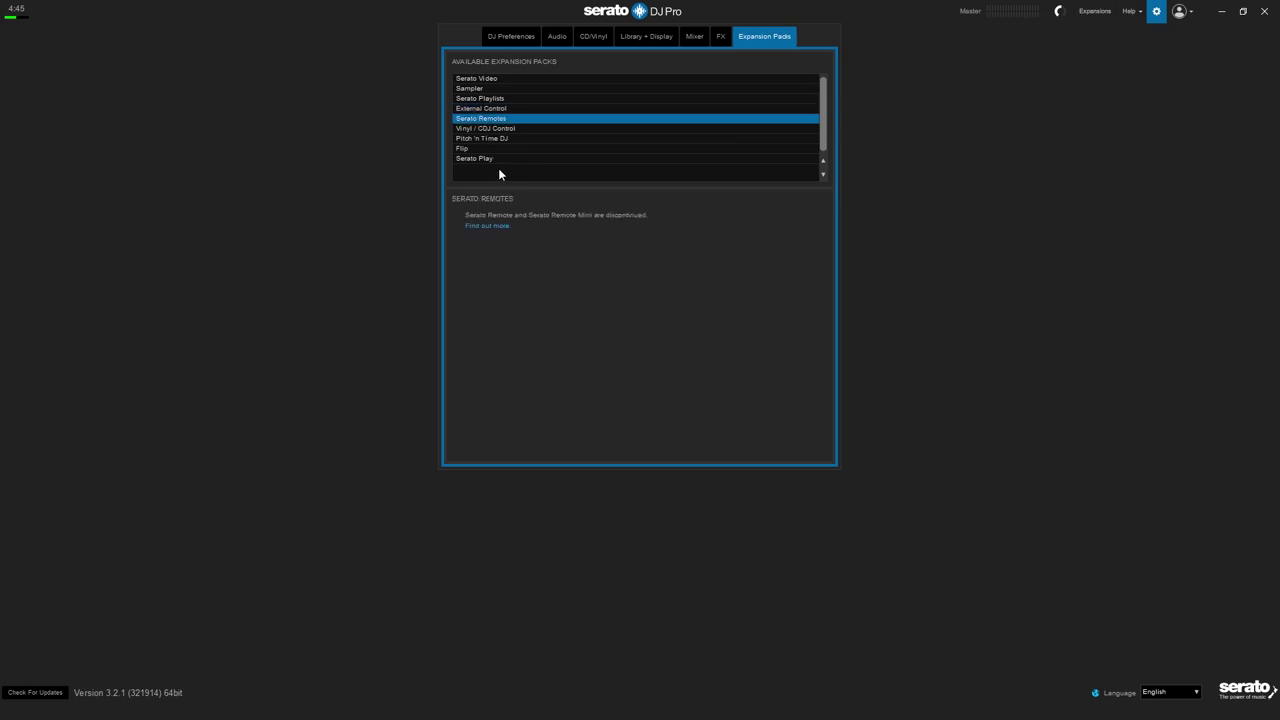
{"action": "left_click", "coordinate": [487, 129]}
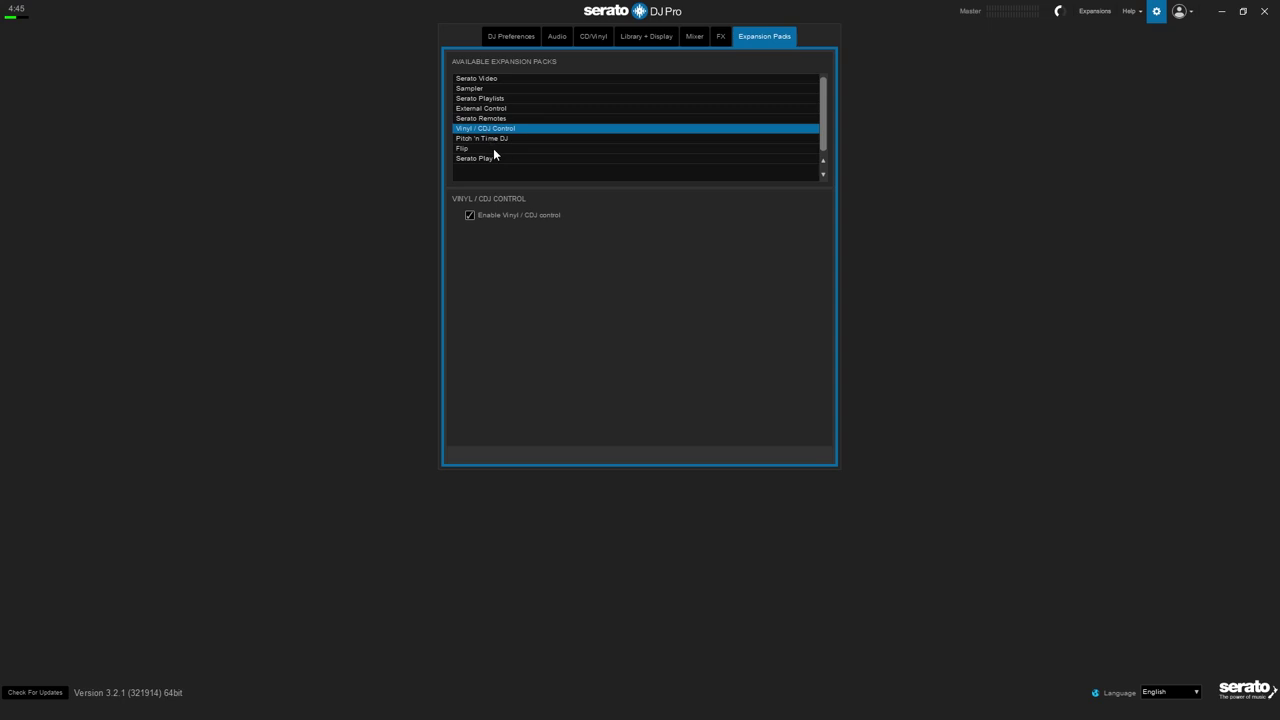
{"action": "left_click", "coordinate": [488, 139]}
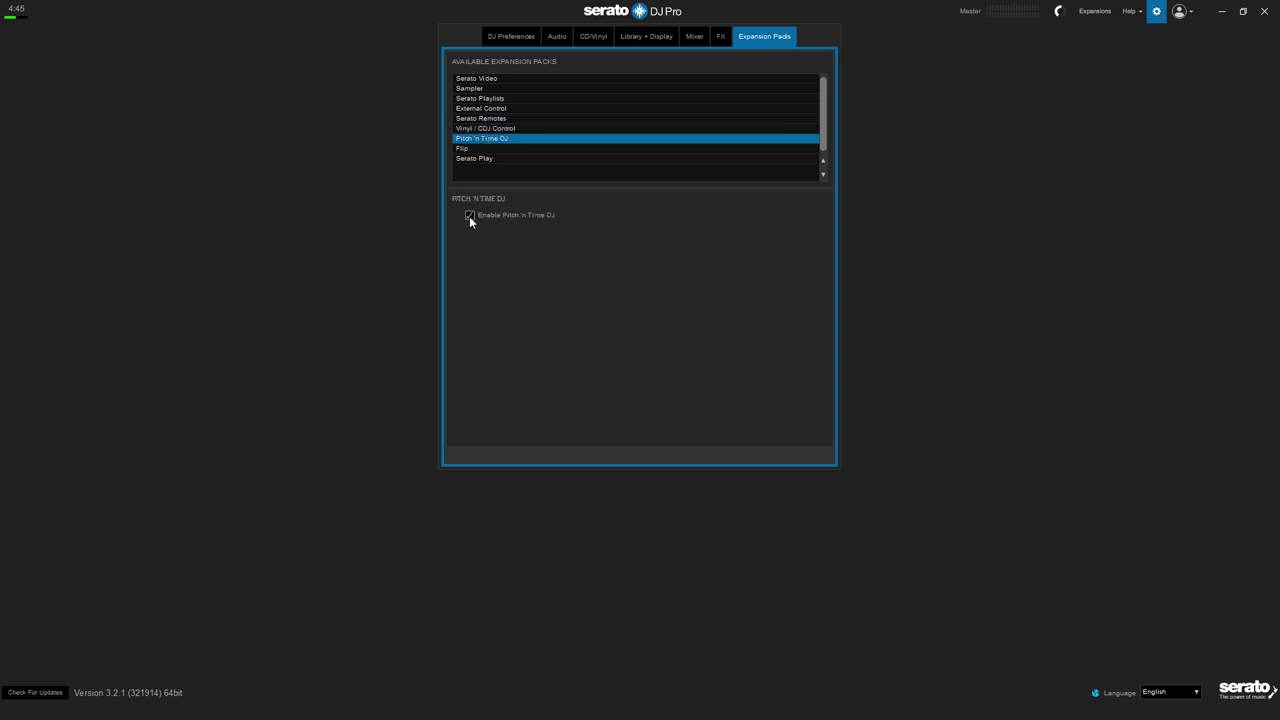
{"action": "left_click", "coordinate": [490, 150]}
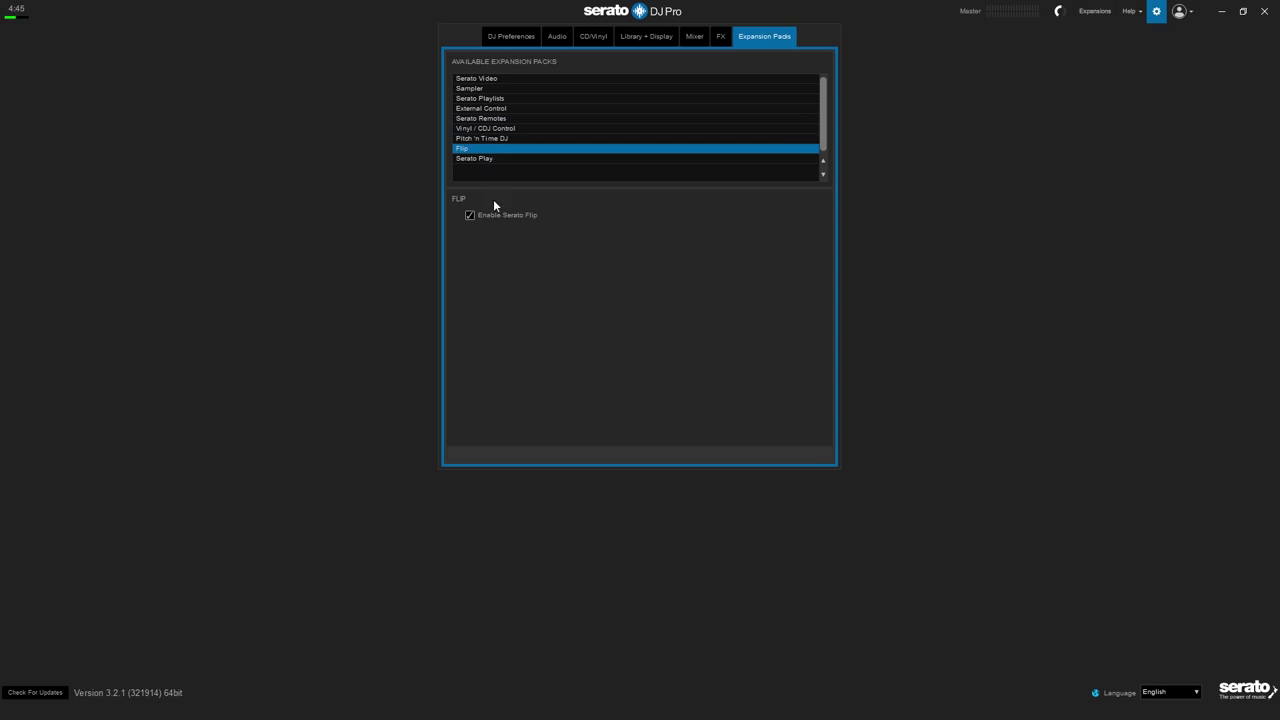
{"action": "left_click", "coordinate": [492, 158]}
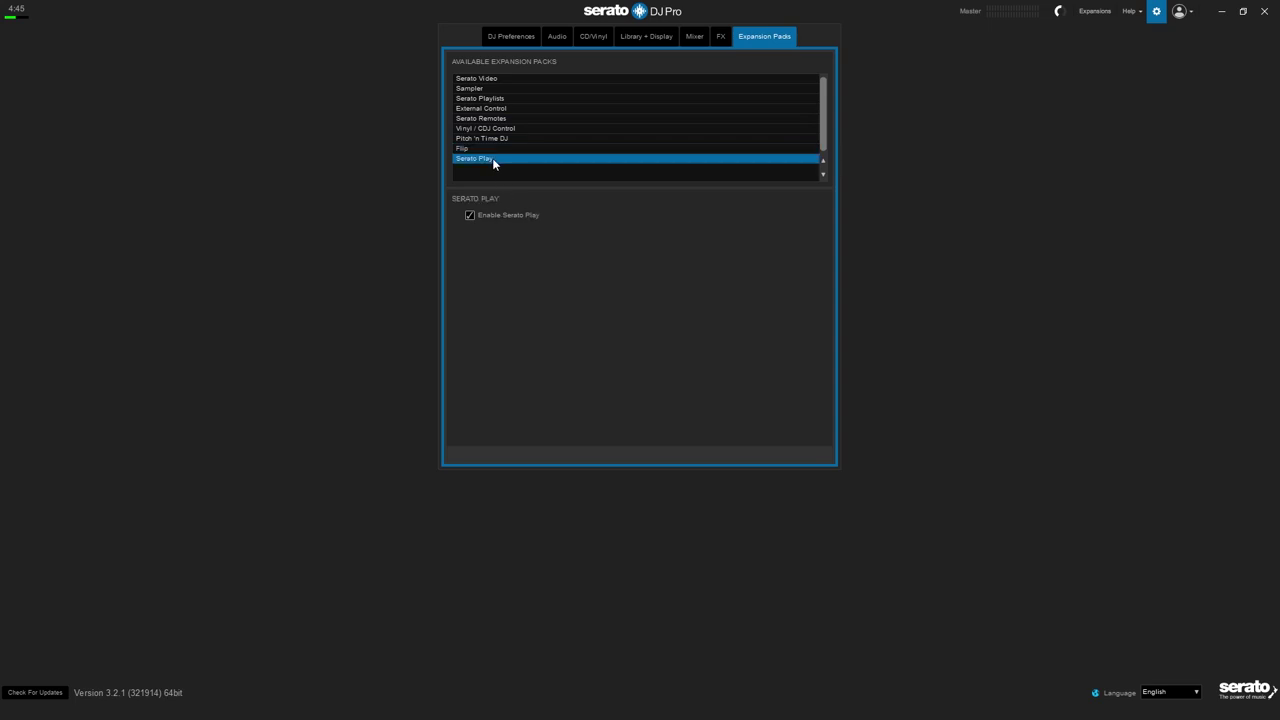
Return to the library and create a live-updating smart crate with the rule genre is Reggae.
{"action": "left_click", "coordinate": [1157, 14]}
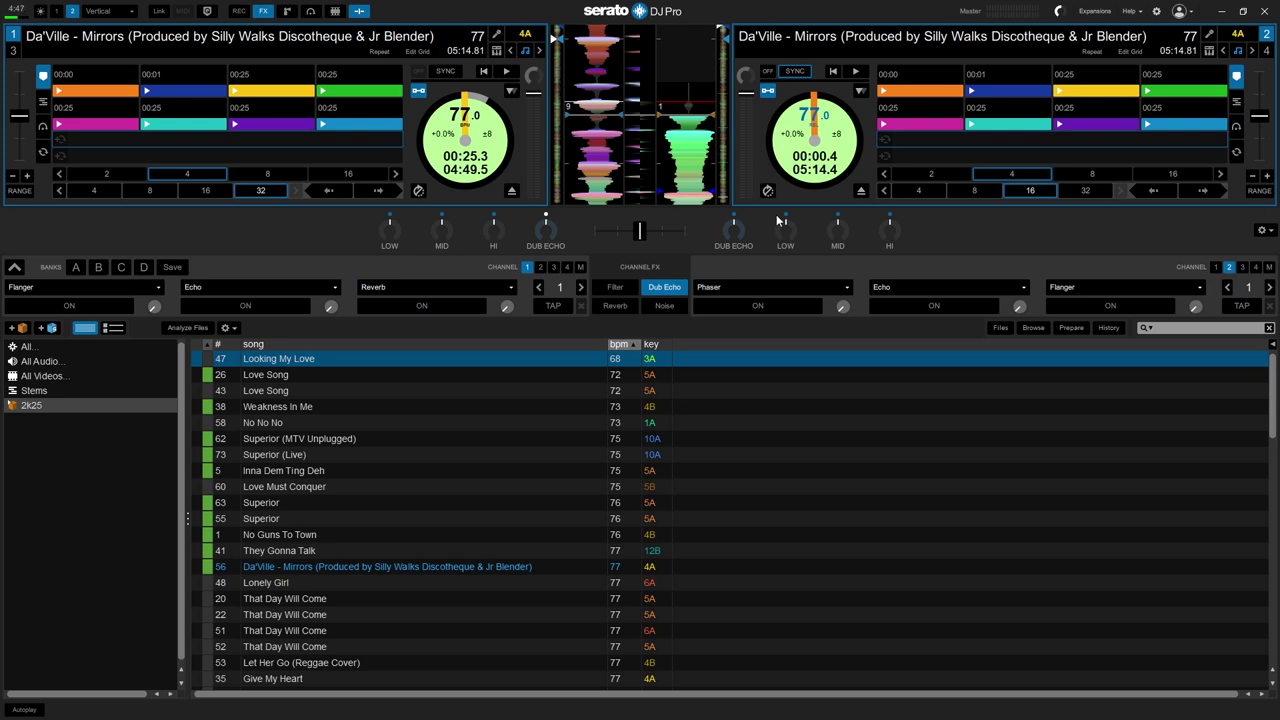
{"action": "left_click", "coordinate": [49, 330]}
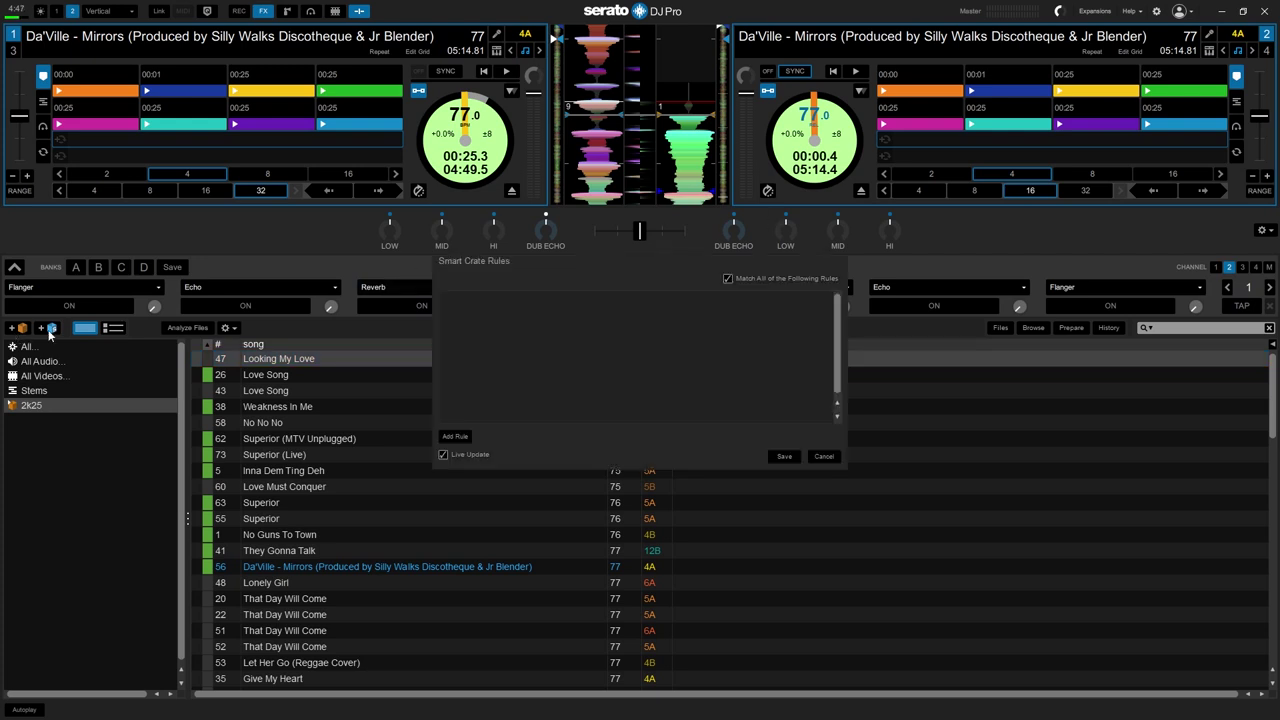
{"action": "left_click", "coordinate": [455, 437]}
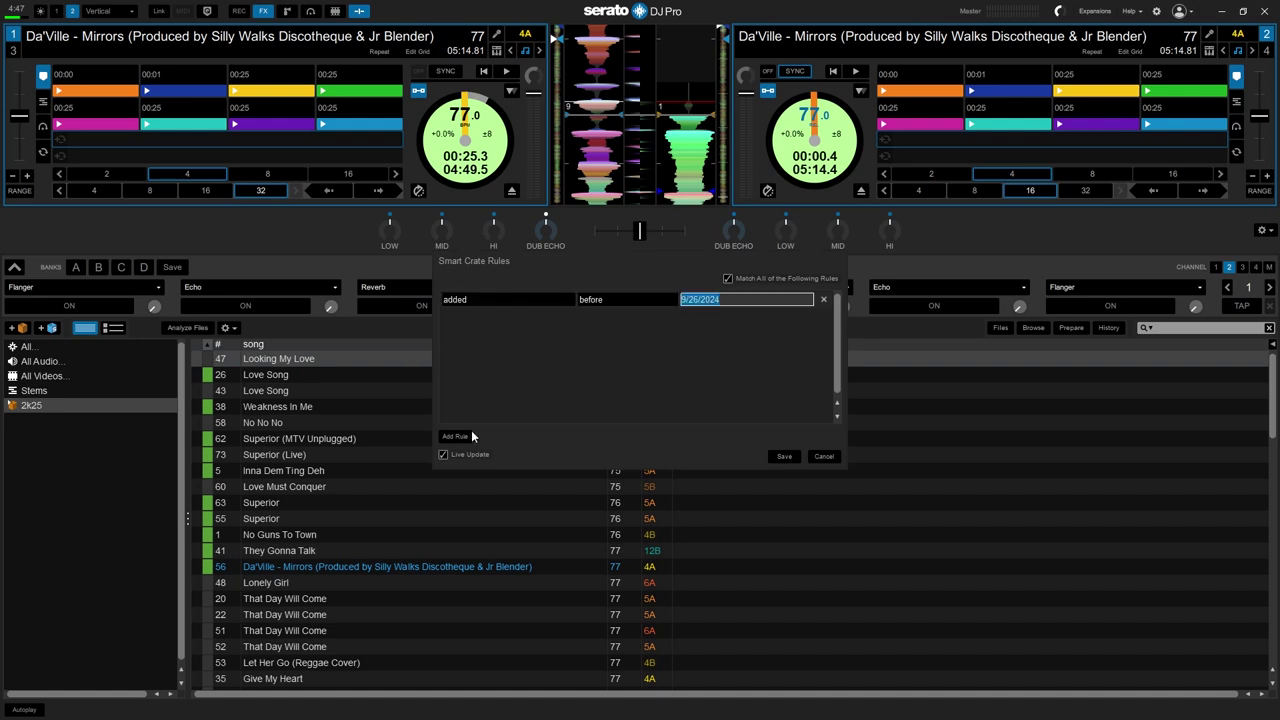
{"action": "left_click", "coordinate": [524, 301]}
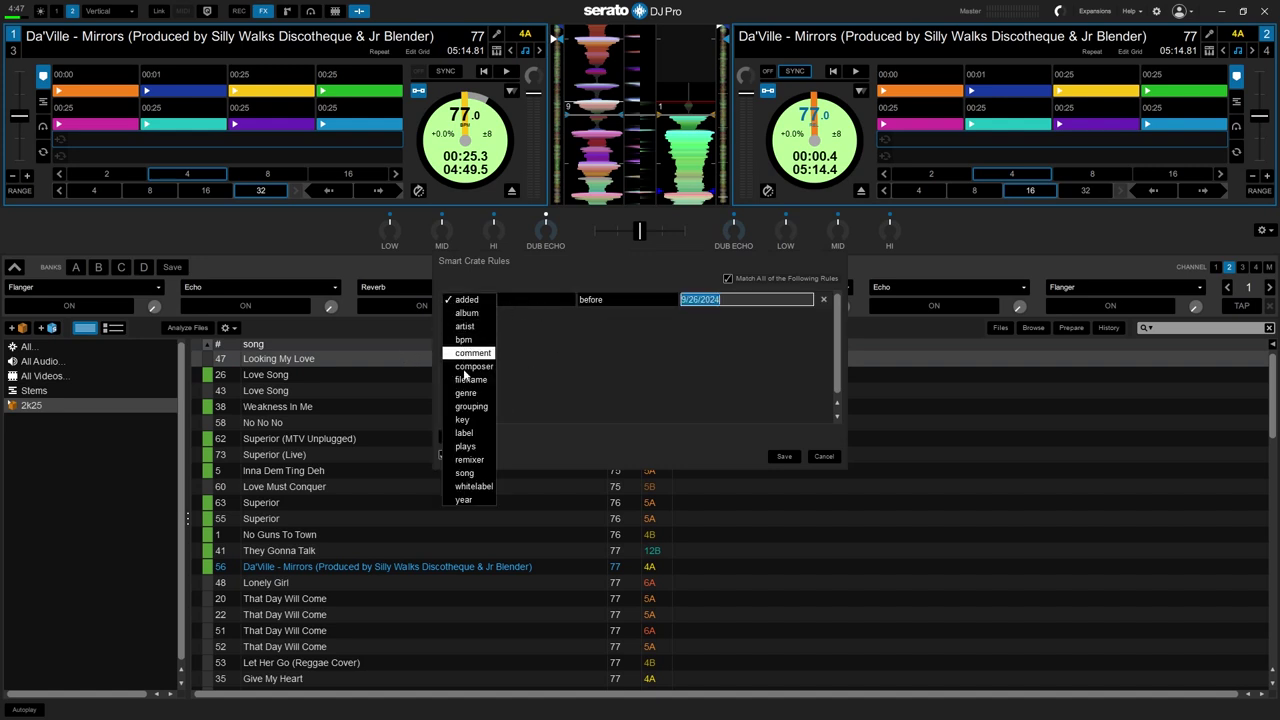
{"action": "left_click", "coordinate": [474, 394]}
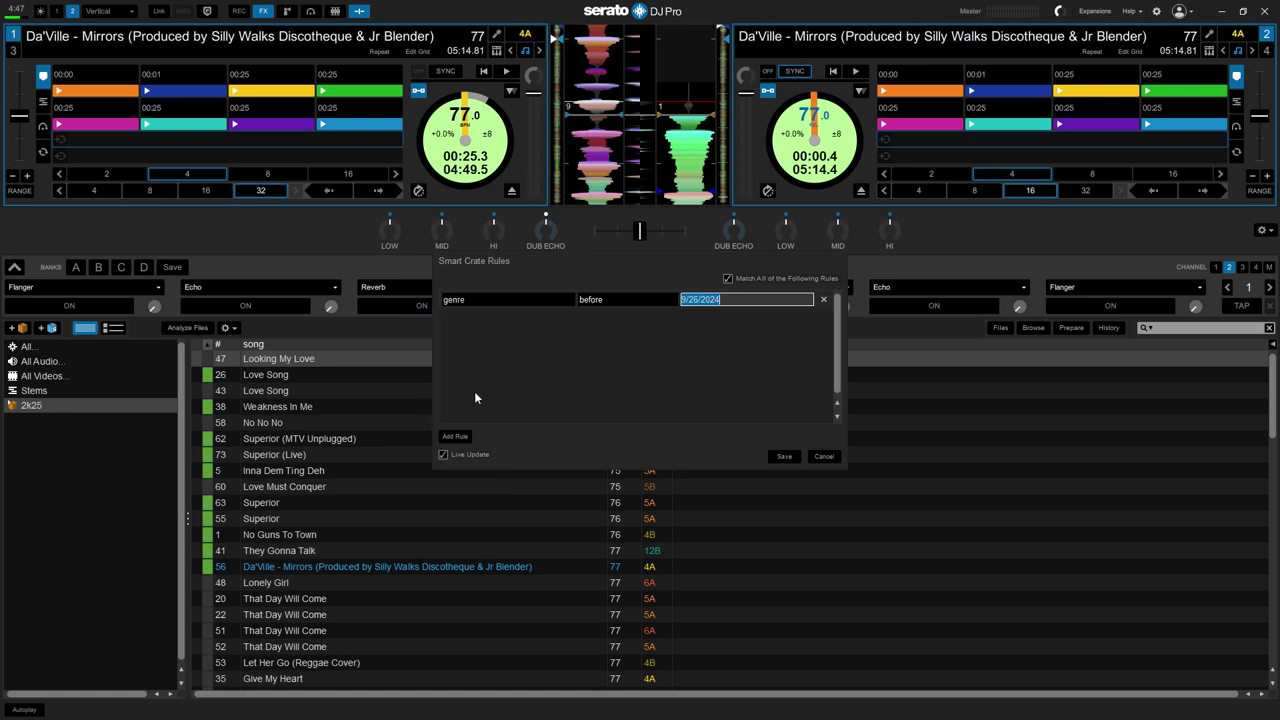
{"action": "left_click", "coordinate": [617, 303]}
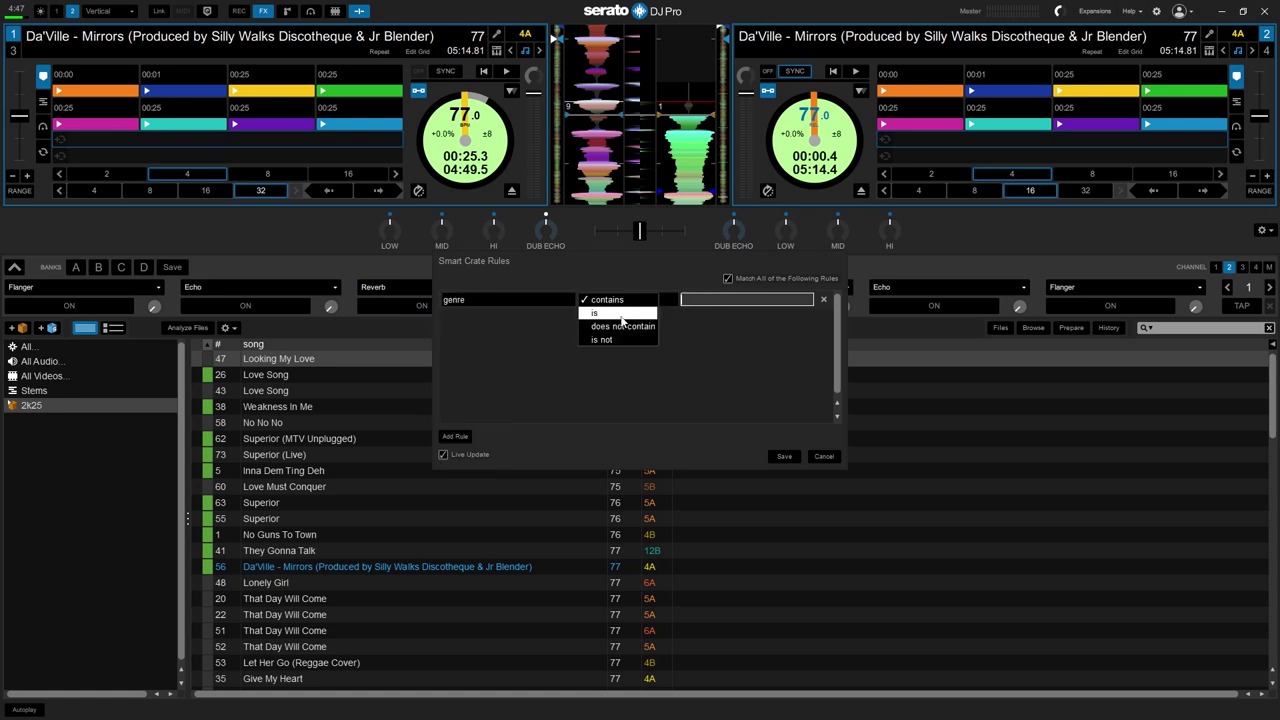
{"action": "left_click", "coordinate": [621, 313]}
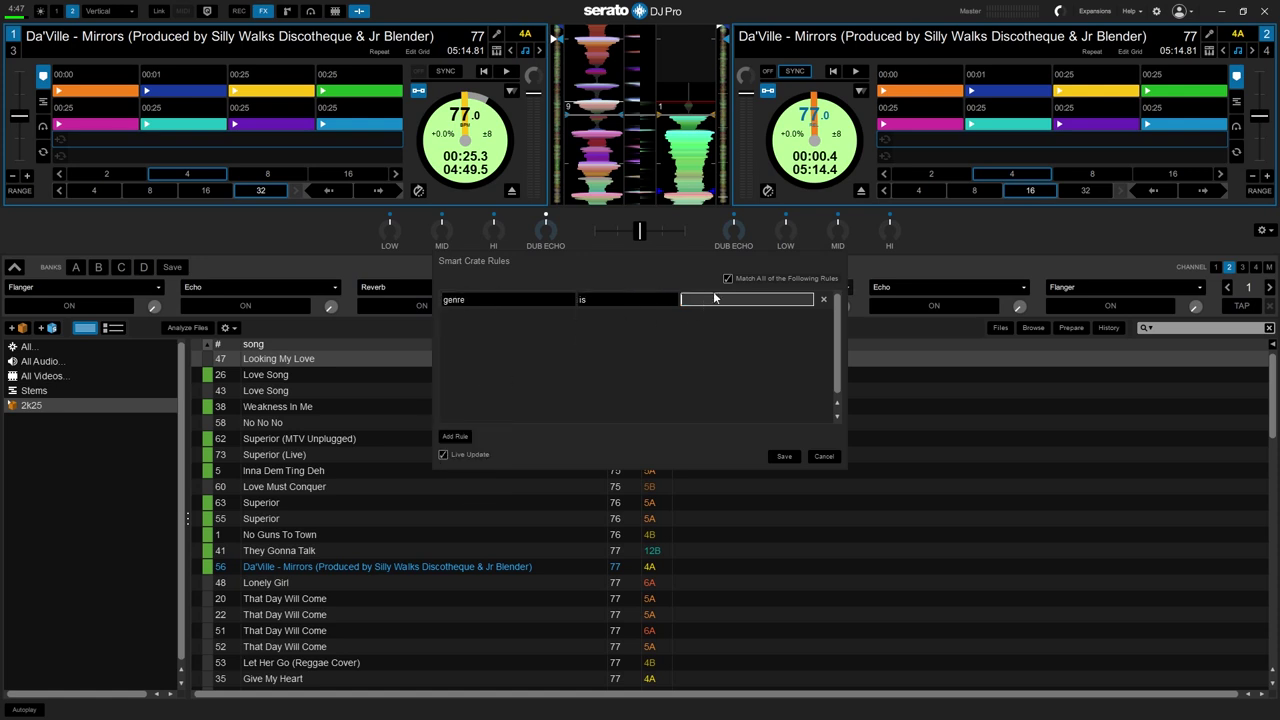
{"action": "type", "text": "Reggae"}
{"action": "left_click", "coordinate": [785, 457]}
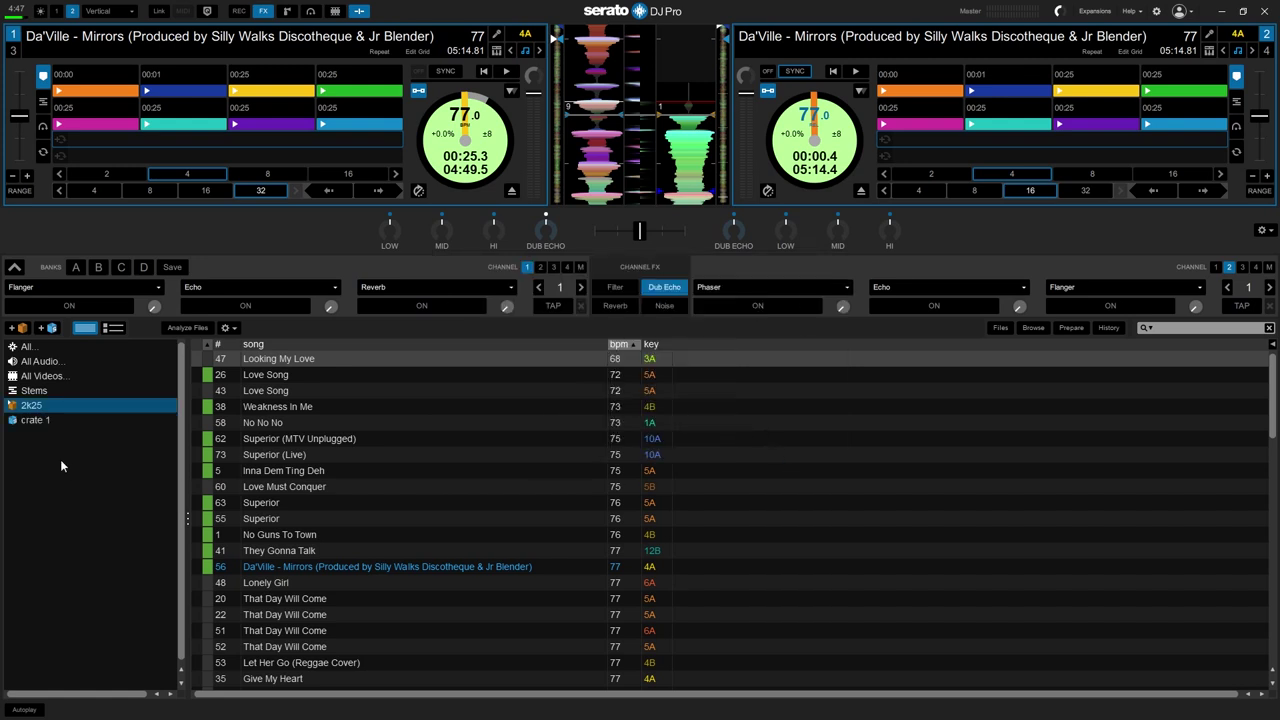
Open the new smart crate and start renaming it with "Re".
{"action": "left_click", "coordinate": [45, 422]}
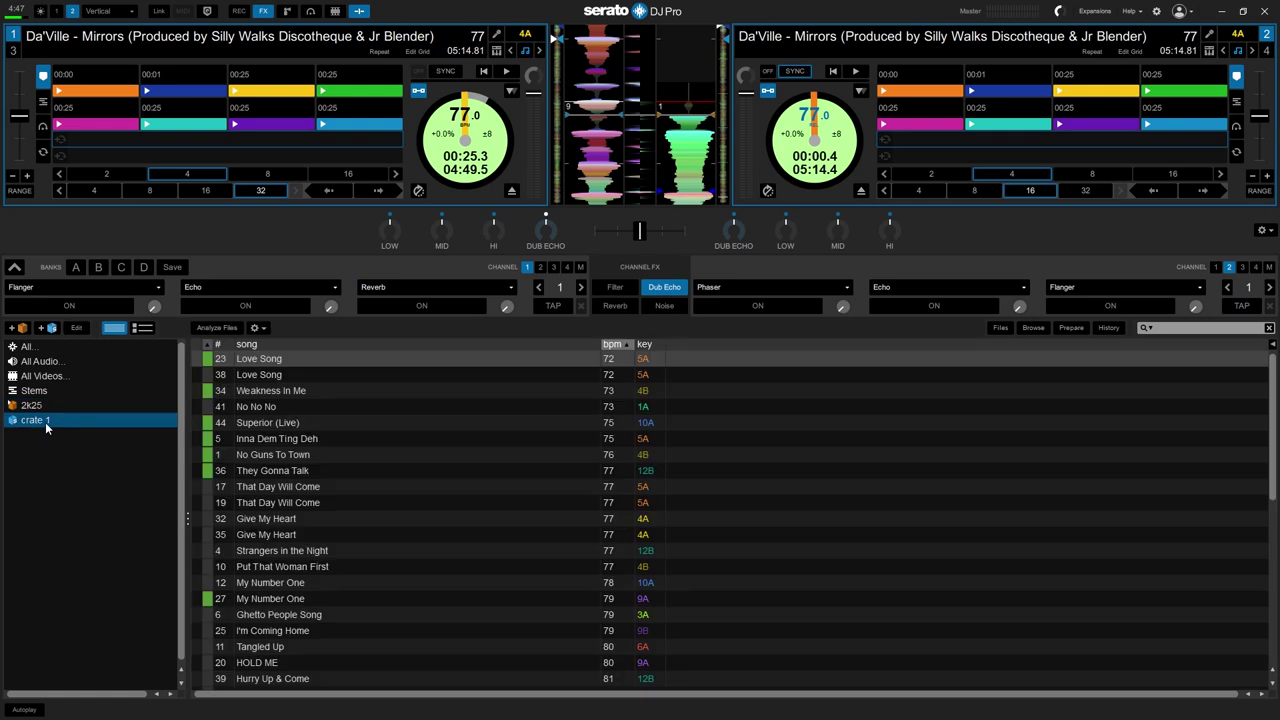
{"action": "double_click", "coordinate": [45, 422]}
{"action": "type", "text": "Re"}
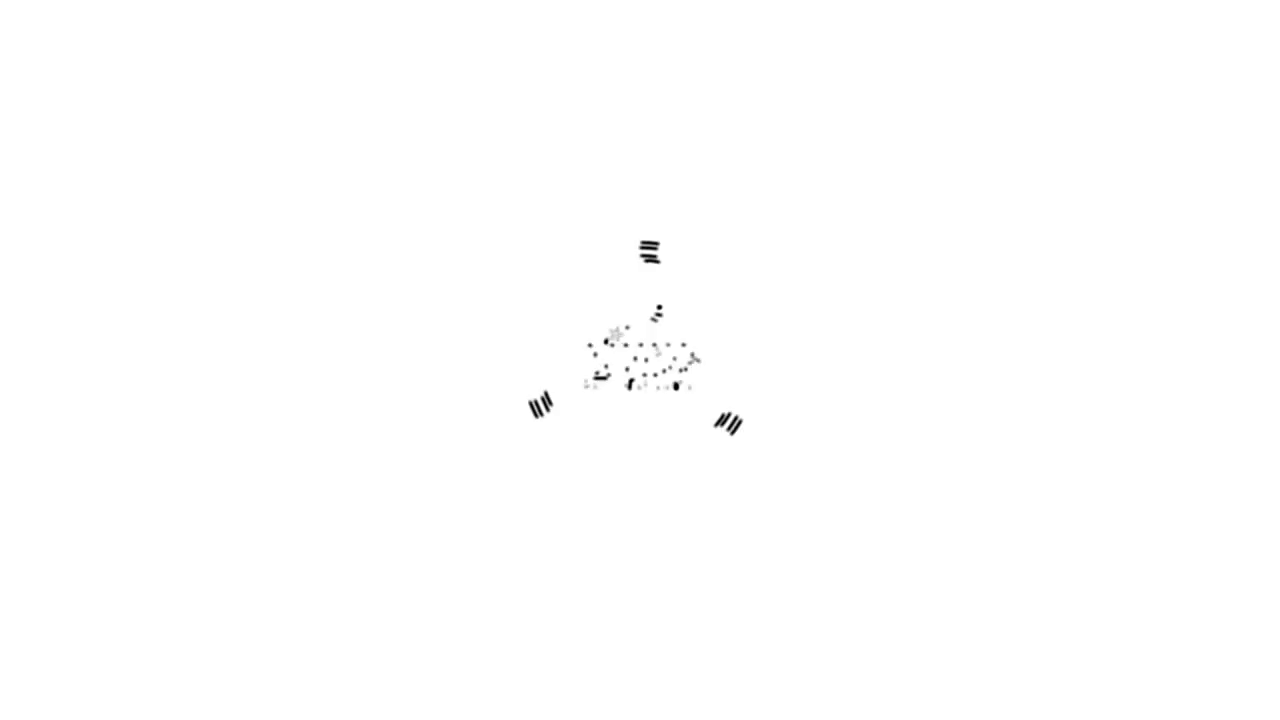